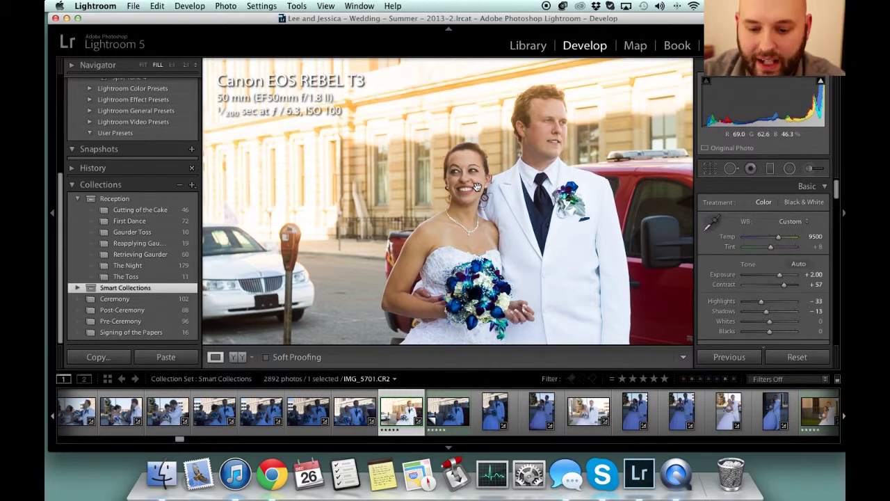
Open the unedited virtual copy of IMG_5701.CR2 and set its exposure to +2.00.
click(448, 414)
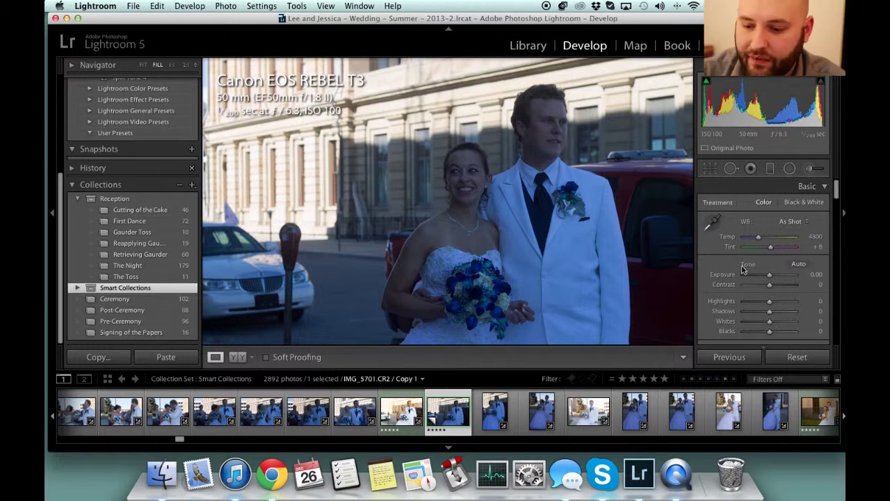
drag(769, 275, 779, 277)
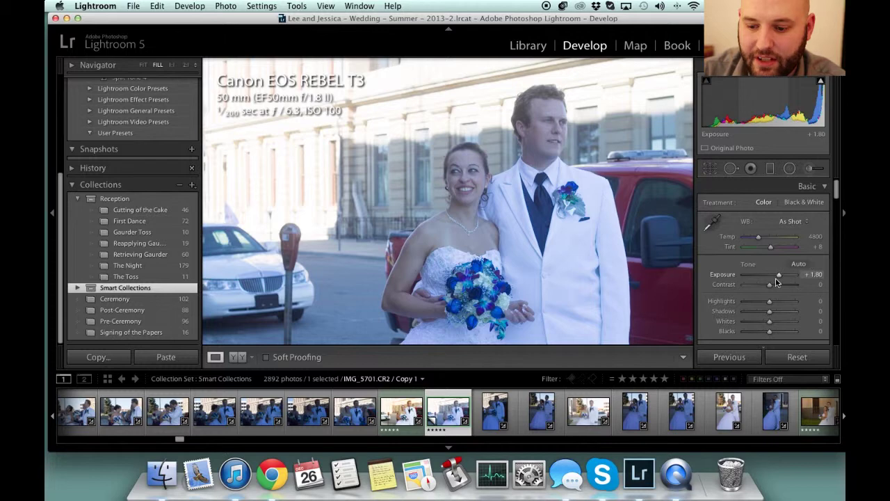
drag(780, 277, 782, 275)
click(817, 273)
text(2)
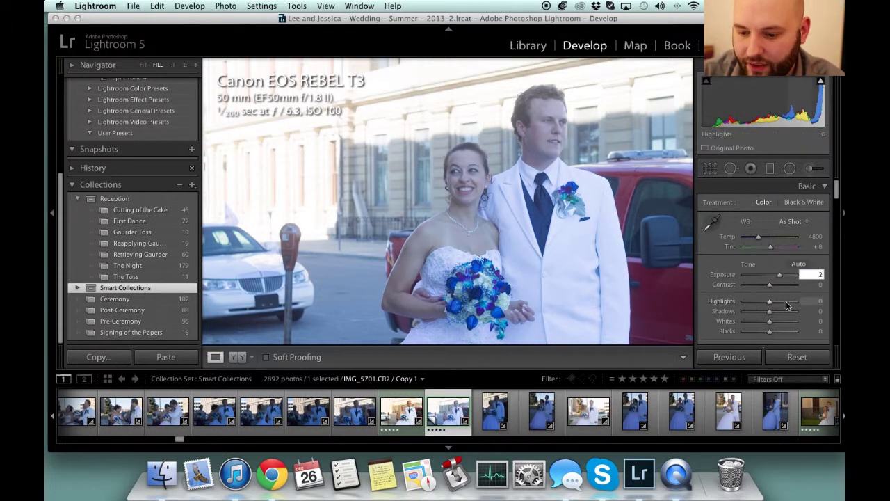
click(779, 276)
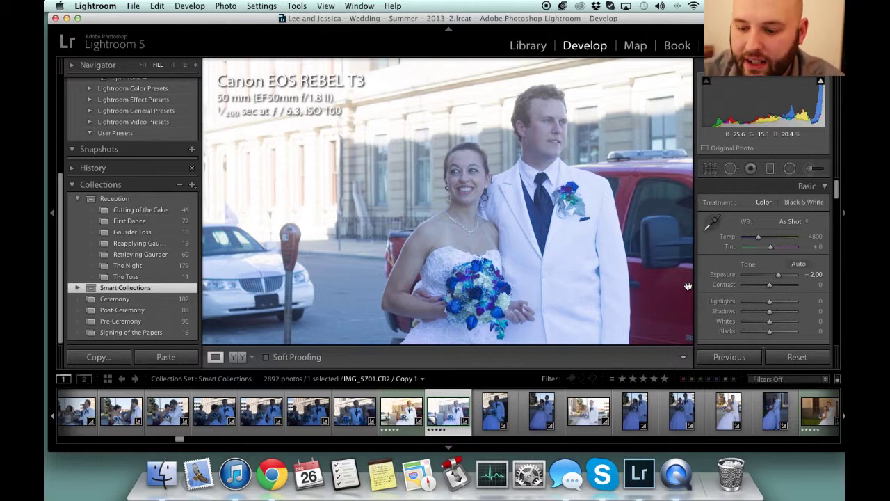
Warm the photo's white balance to a temperature of 9000 and raise the contrast to +53.
click(759, 239)
drag(759, 238, 780, 239)
click(814, 237)
text(9000)
key(Return)
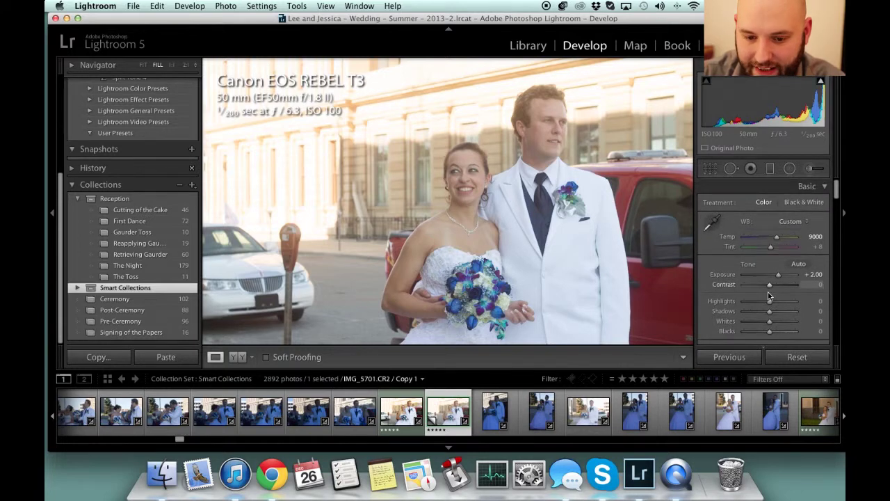
drag(770, 285, 784, 285)
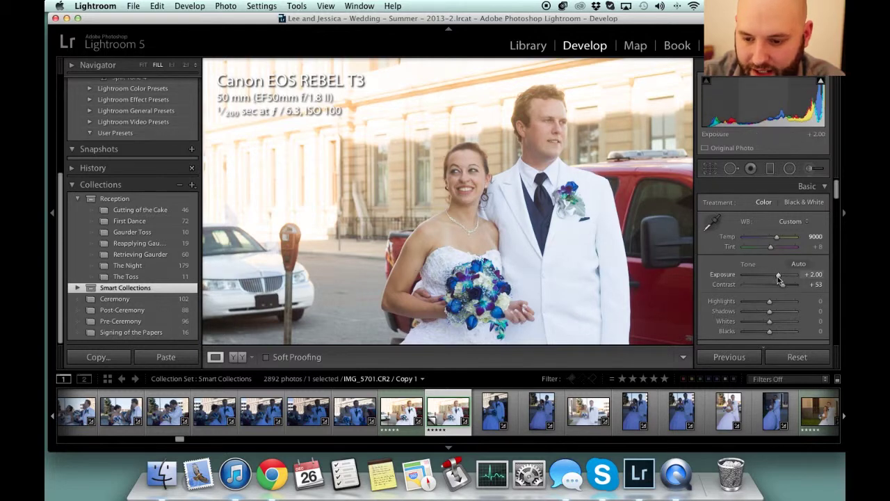
Set the sharpening amount of the wedding photo to 96.
scroll(779, 279, down, 15)
scroll(775, 261, down, 8)
scroll(783, 259, up, 1)
click(780, 218)
drag(780, 218, 777, 217)
scroll(777, 217, down, 1)
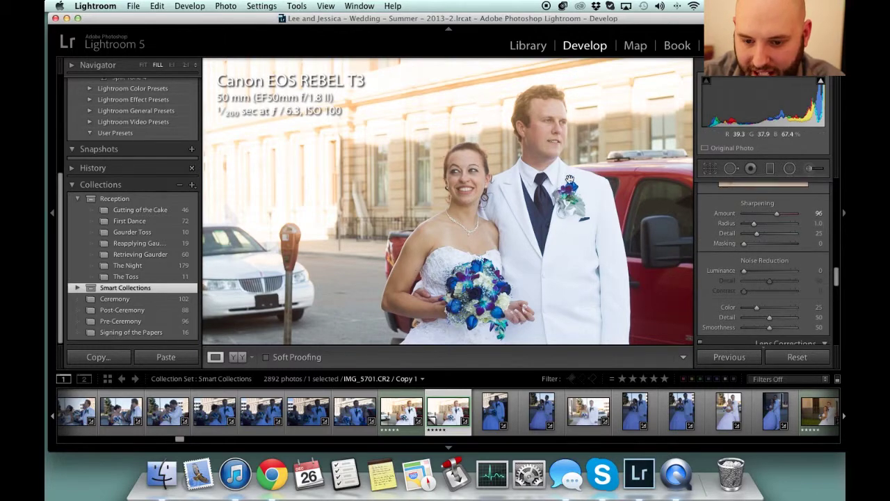
Check the couple's faces up close and set noise reduction to luminance 36 and color 100.
click(537, 132)
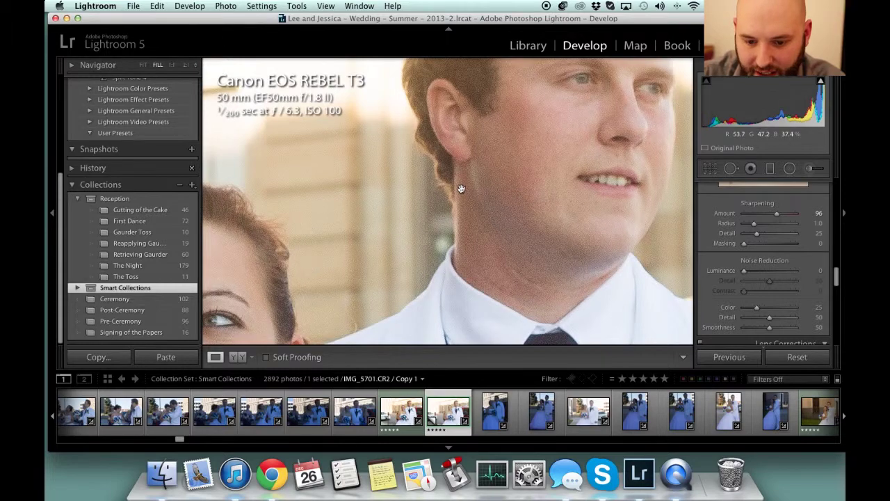
click(461, 189)
click(463, 190)
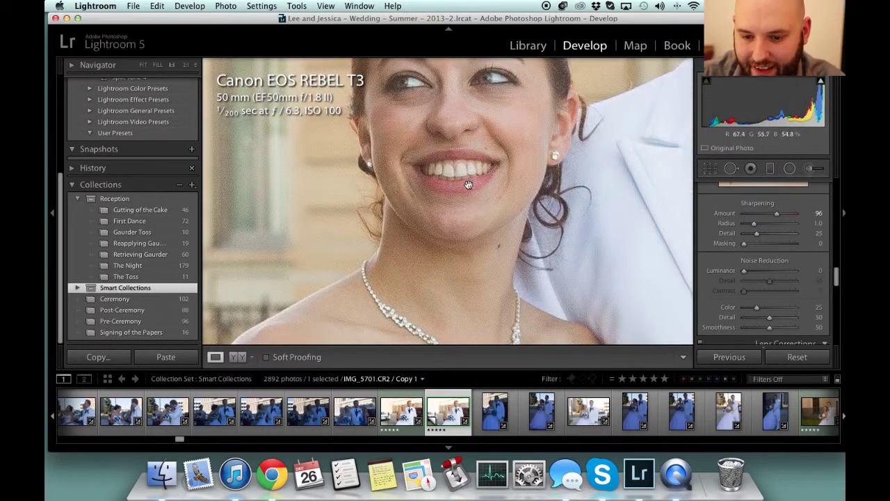
click(468, 184)
drag(520, 143, 401, 217)
drag(745, 271, 762, 267)
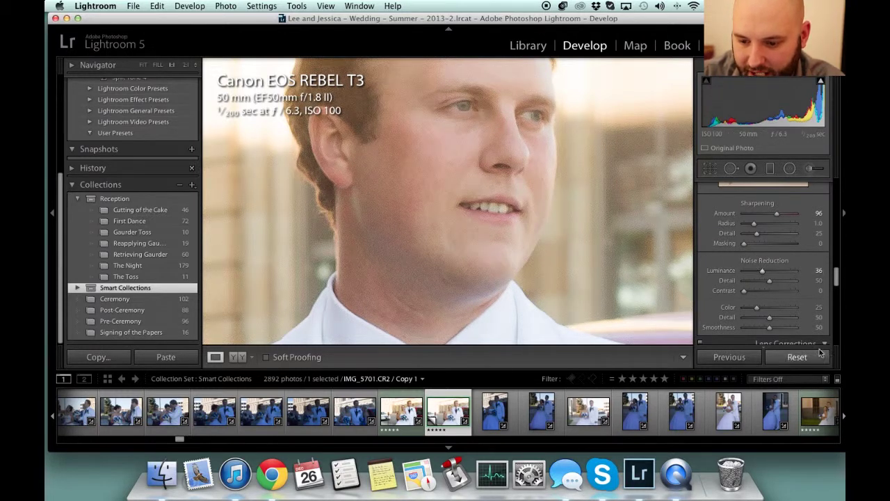
drag(756, 307, 804, 305)
click(512, 210)
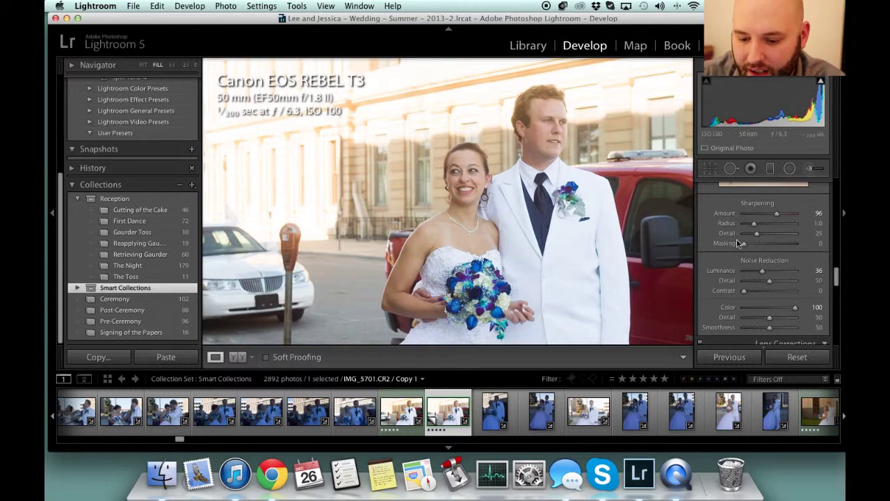
scroll(757, 267, up, 5)
scroll(756, 266, down, 3)
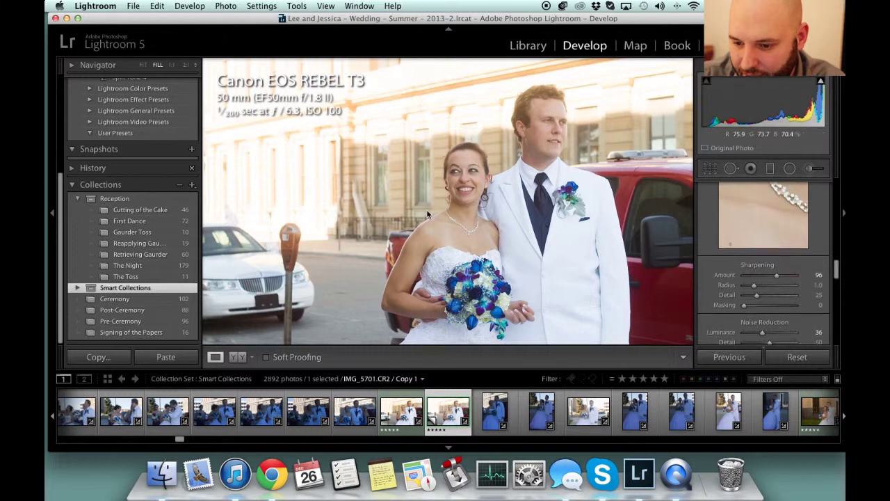
scroll(760, 247, up, 4)
scroll(758, 258, down, 7)
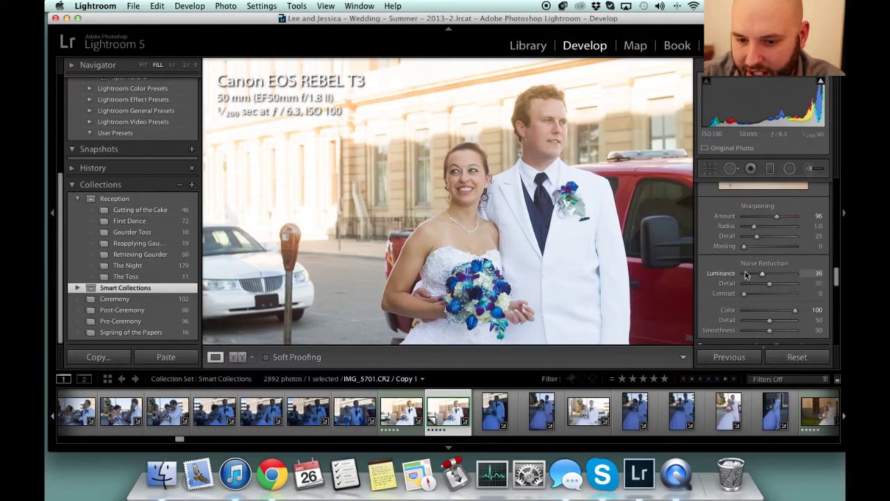
Lower the photo's highlights to -80 in the basic tone adjustments.
scroll(754, 268, up, 10)
scroll(758, 261, up, 5)
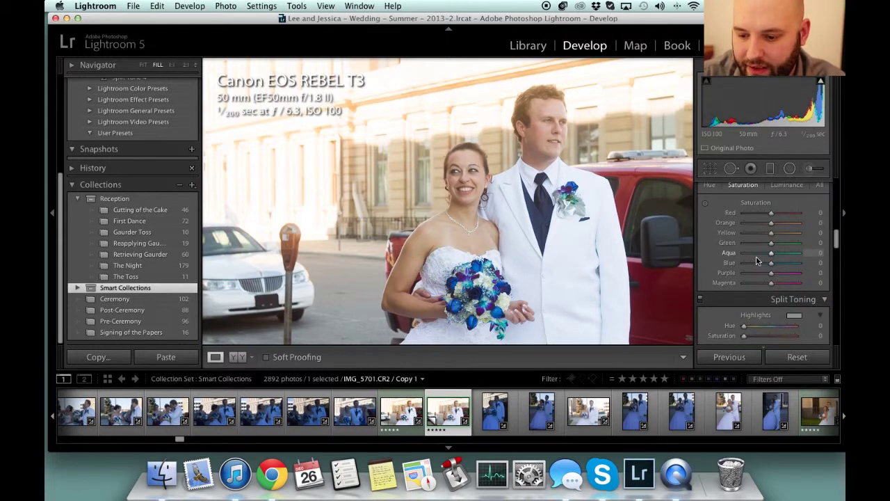
scroll(758, 261, up, 20)
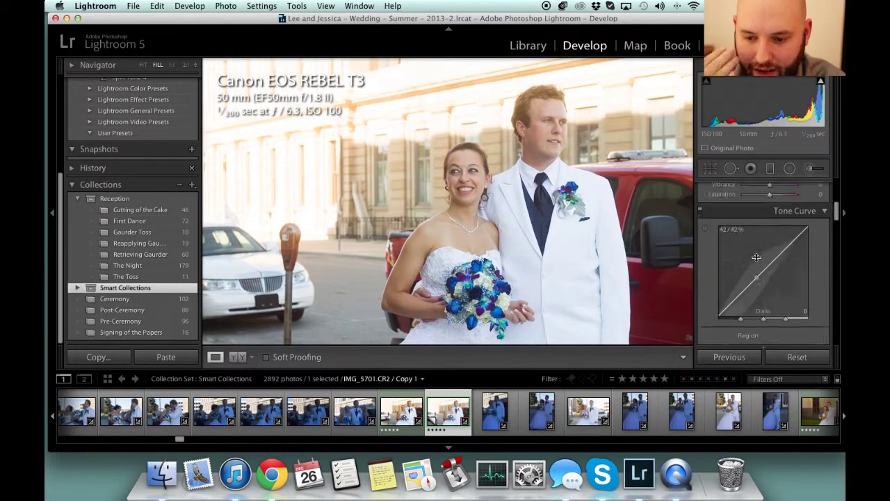
scroll(758, 261, up, 3)
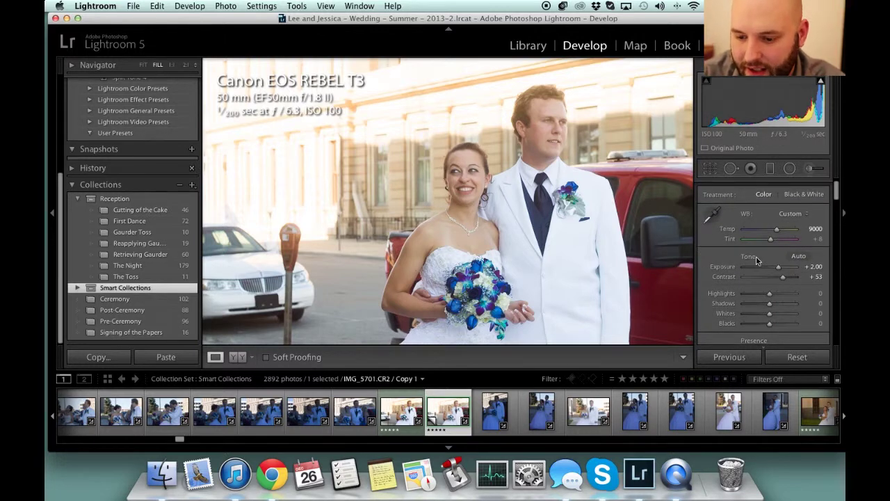
scroll(772, 291, up, 1)
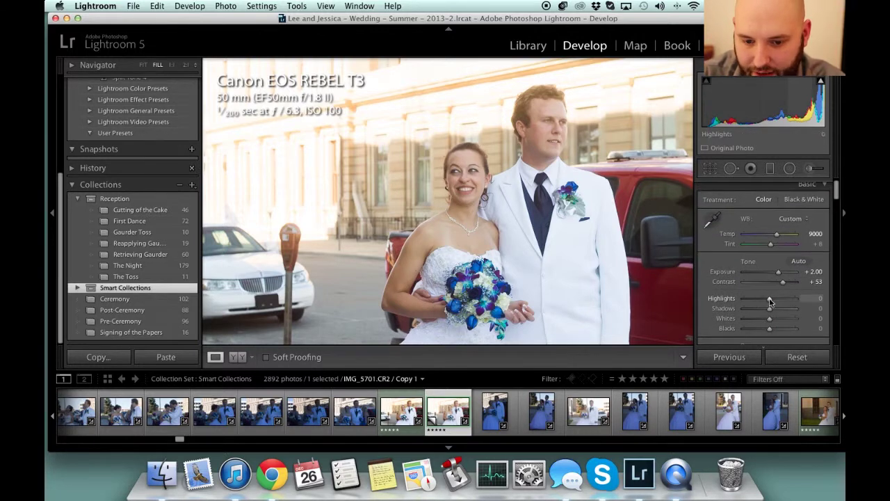
drag(770, 300, 749, 302)
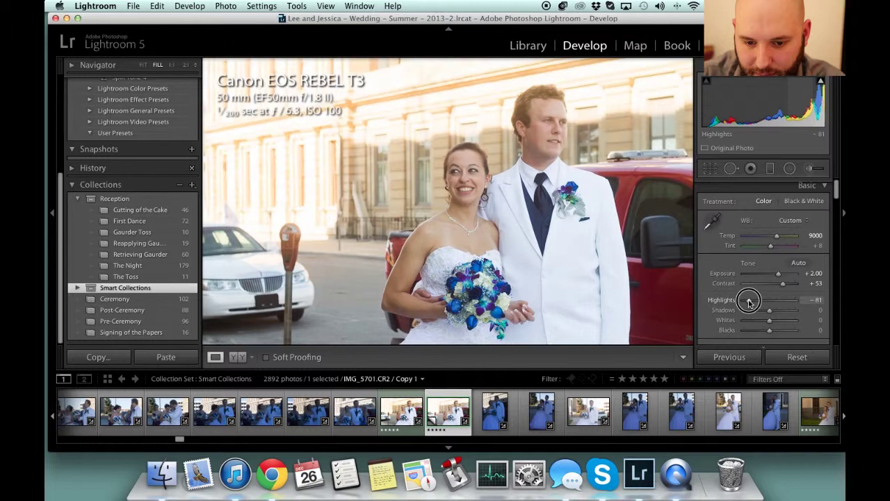
mouse_move(749, 302)
mouse_down()
mouse_move(774, 301)
mouse_move(743, 301)
mouse_up()
scroll(744, 301, down, 1)
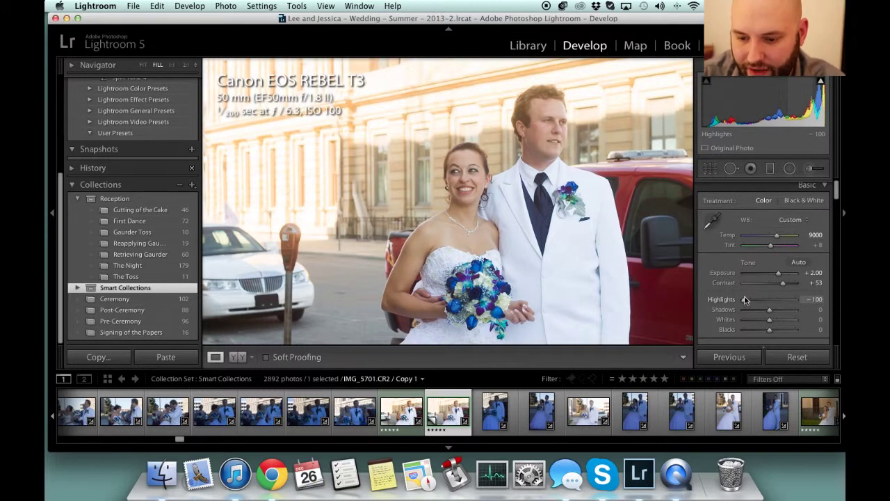
mouse_move(747, 299)
mouse_down()
mouse_move(784, 299)
mouse_move(761, 302)
mouse_up()
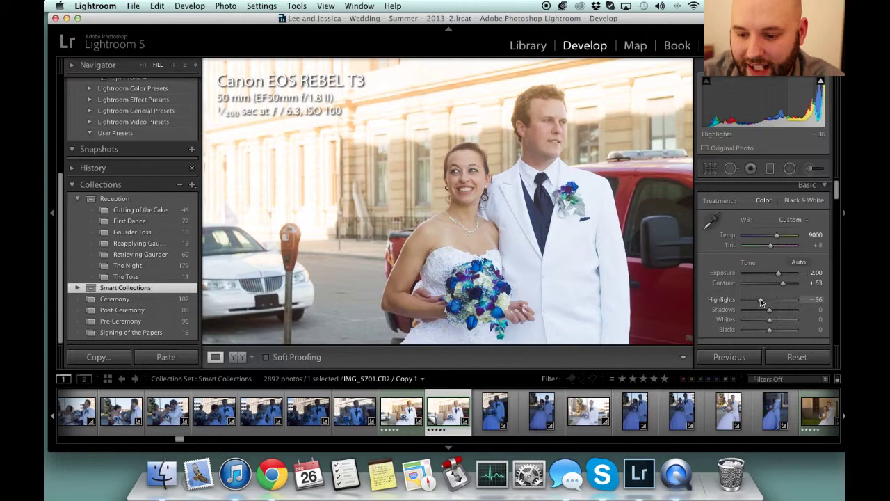
mouse_move(761, 302)
mouse_down()
mouse_move(738, 308)
mouse_move(748, 304)
mouse_up()
Set the shadows to -28, the blacks to -29 and the whites to +9.
scroll(758, 292, down, 3)
drag(769, 281, 763, 306)
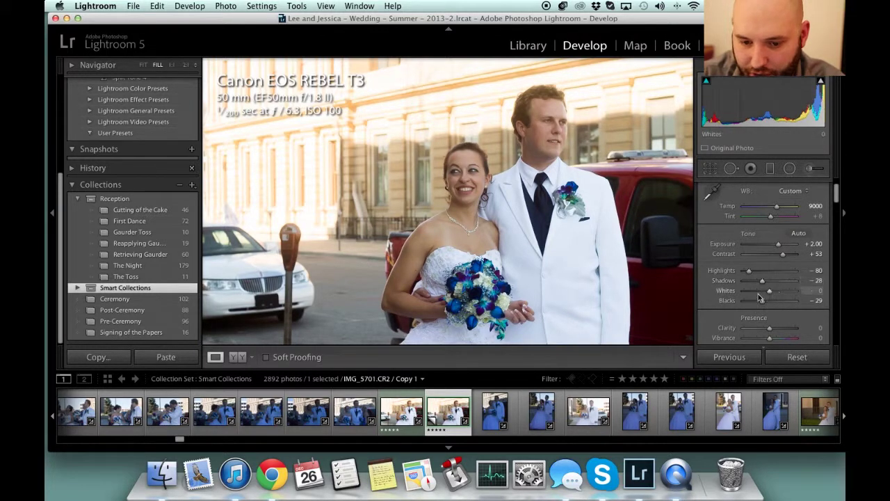
drag(770, 290, 773, 291)
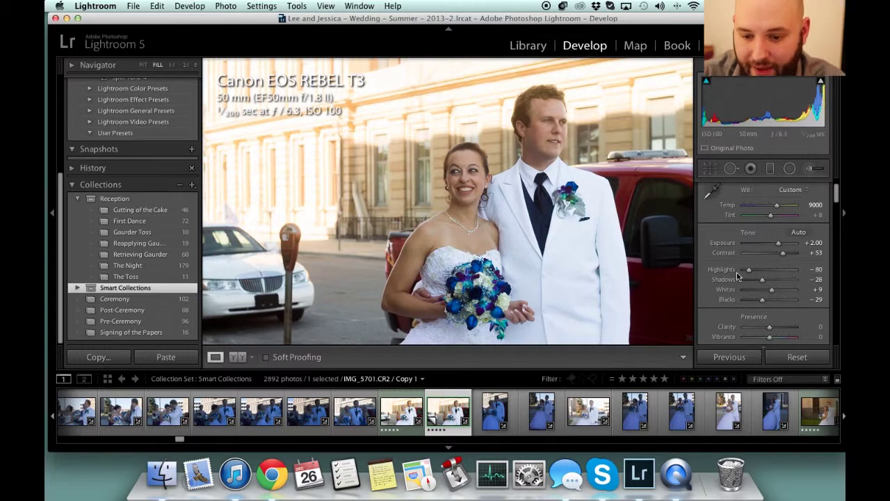
Examine the groom's white suit, tie and boutonniere up close for preserved detail.
click(551, 250)
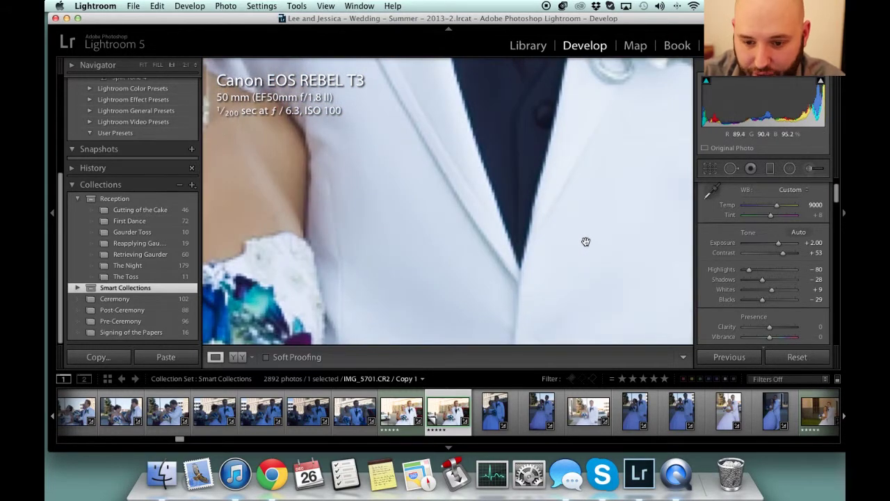
drag(490, 164, 383, 248)
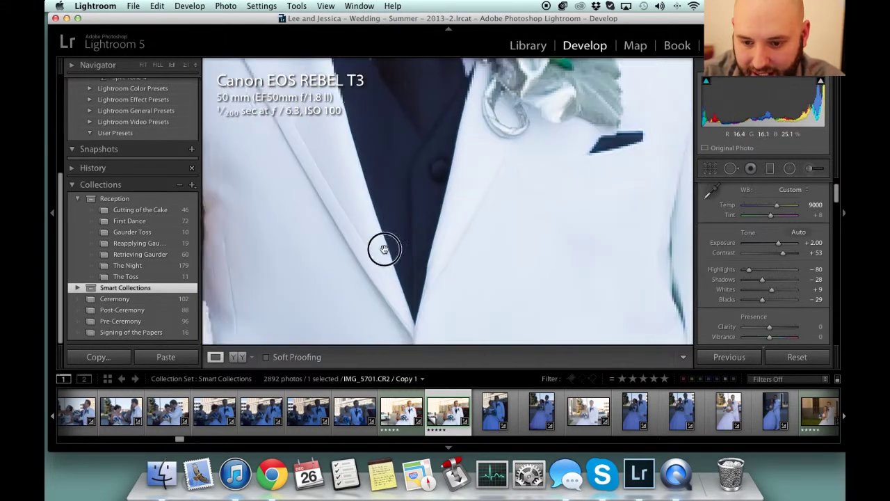
drag(649, 66, 499, 166)
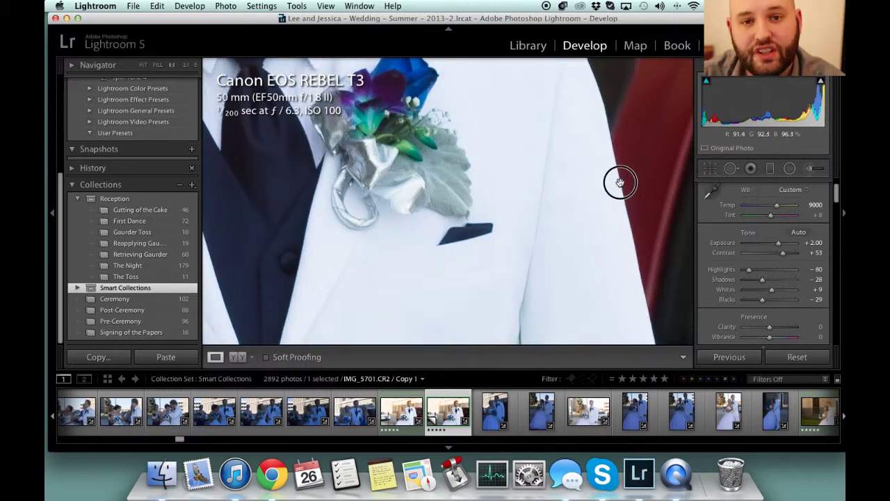
drag(324, 82, 477, 162)
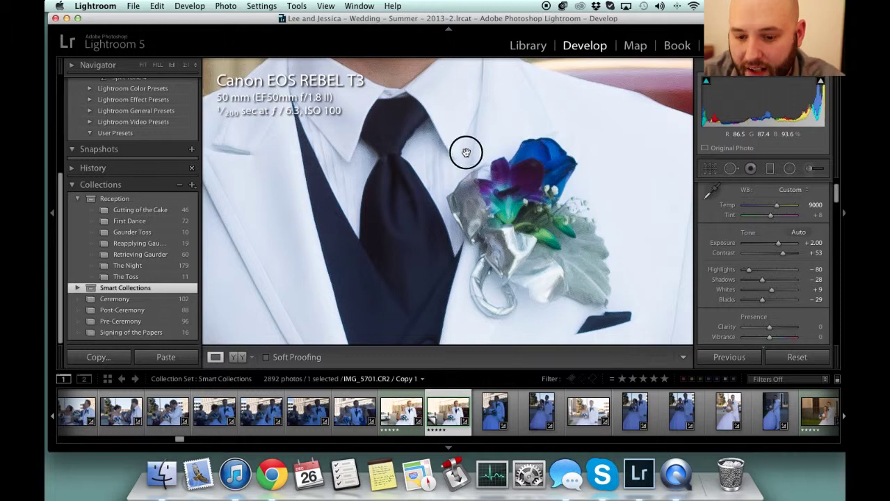
click(466, 152)
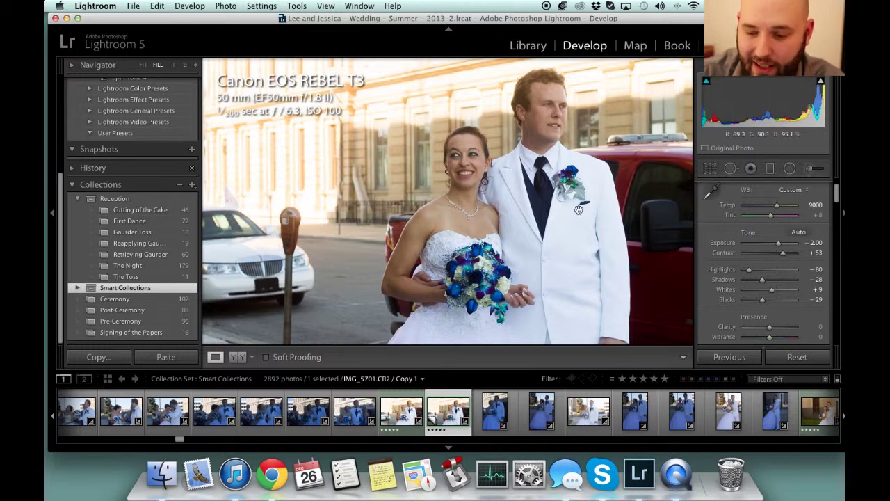
Try the clarity at +100 and inspect its effect on the bride's face up close.
scroll(776, 328, down, 1)
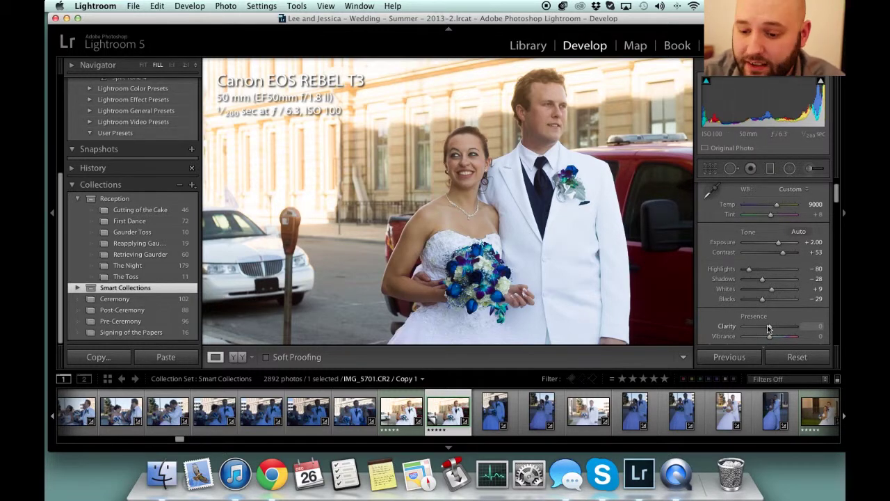
drag(769, 329, 798, 328)
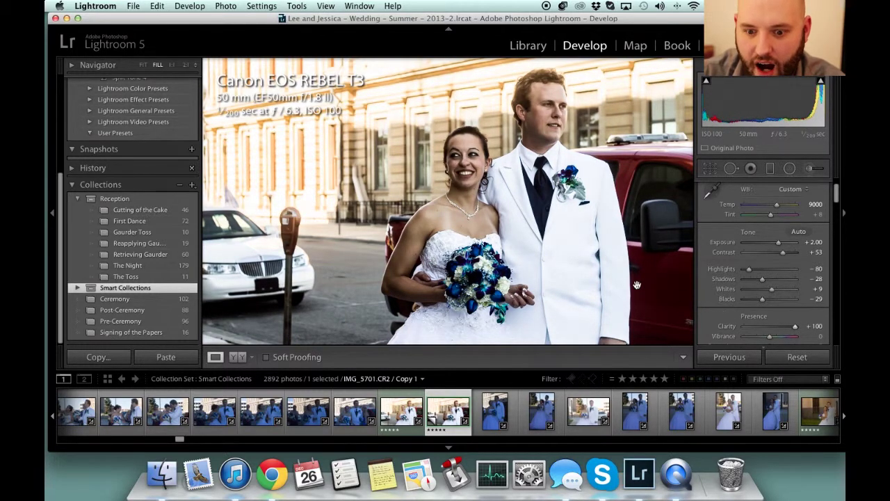
drag(499, 171, 562, 239)
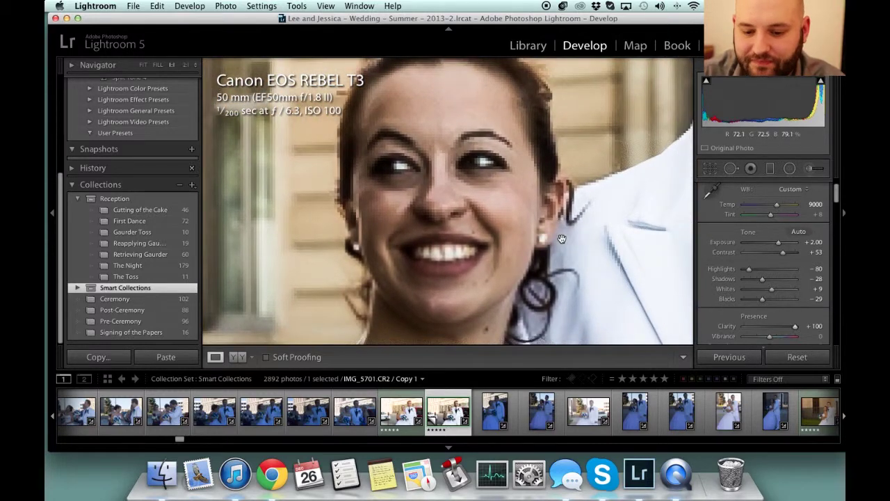
click(562, 239)
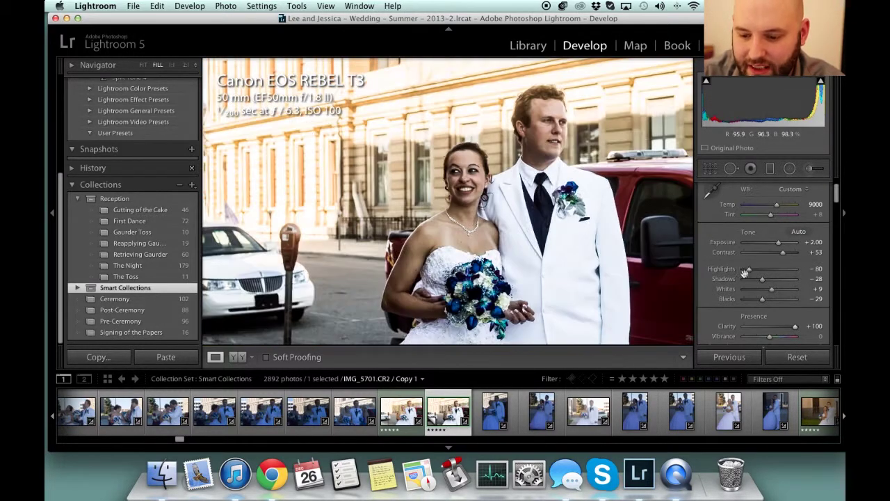
Set the photo's clarity to +15.
drag(795, 327, 776, 331)
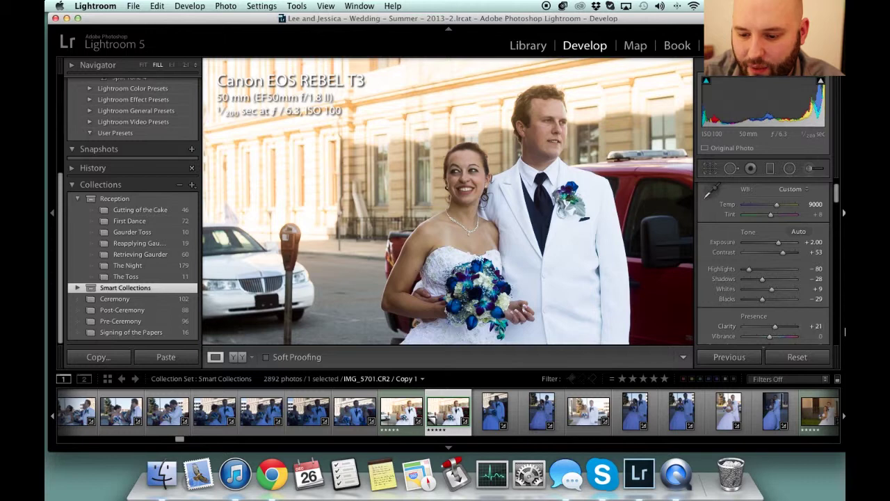
click(820, 326)
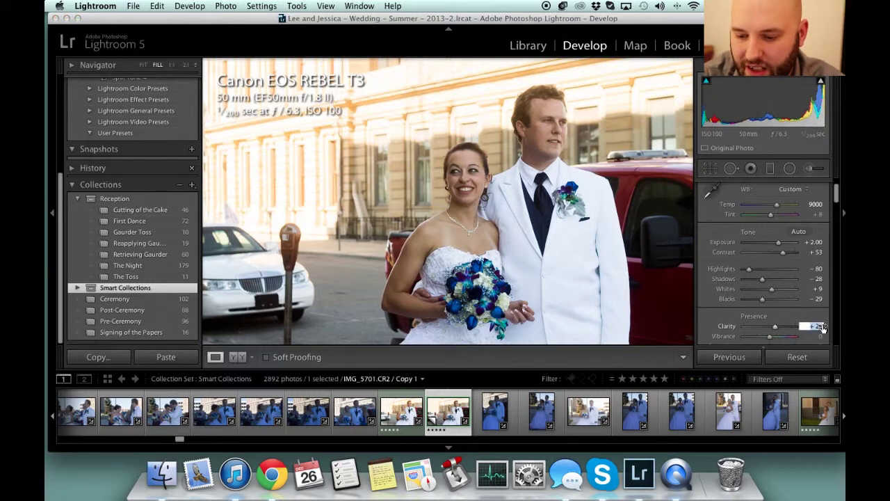
text(15)
key(Return)
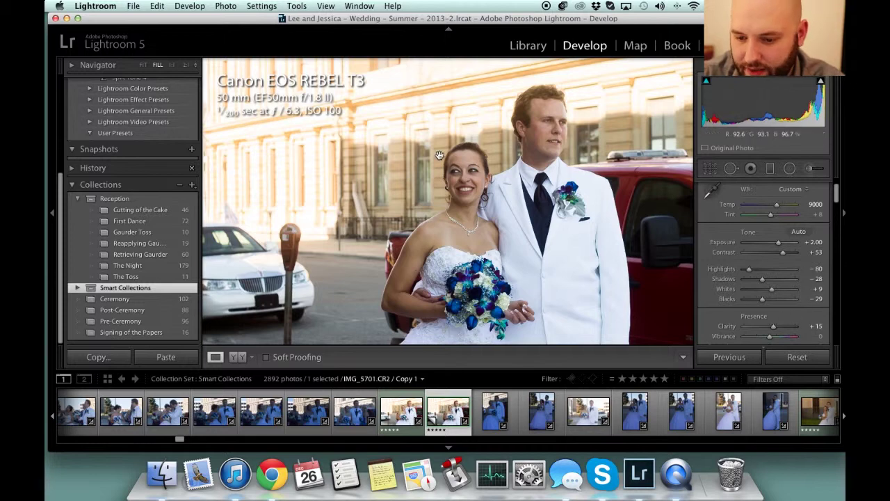
Raise the photo's vibrance to +39.
scroll(810, 277, down, 1)
scroll(811, 277, down, 1)
drag(770, 298, 780, 301)
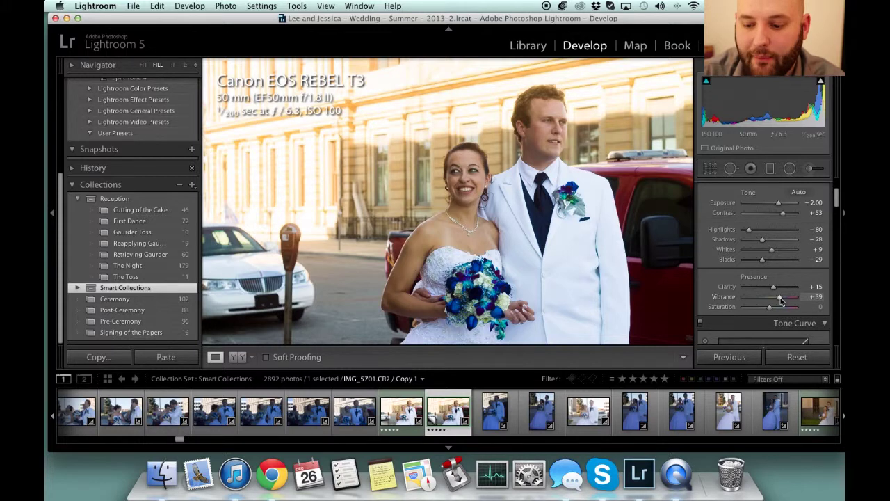
Try the photo's saturation at +100 and settle on +18.
drag(770, 308, 798, 311)
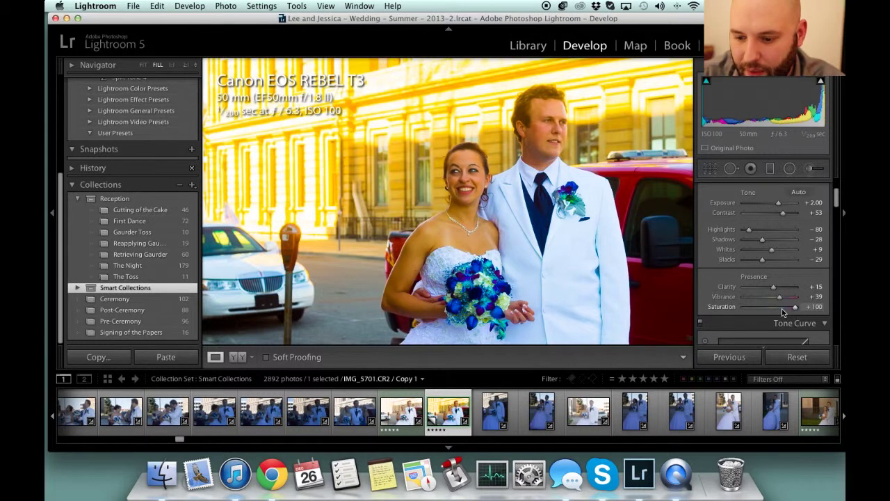
drag(796, 308, 775, 315)
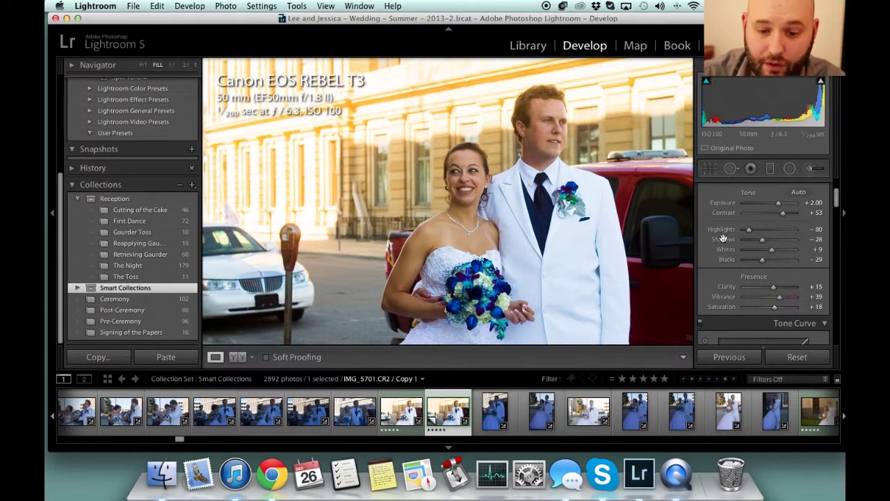
Enable profile corrections and chromatic aberration removal in the photo's lens corrections.
scroll(745, 252, down, 1)
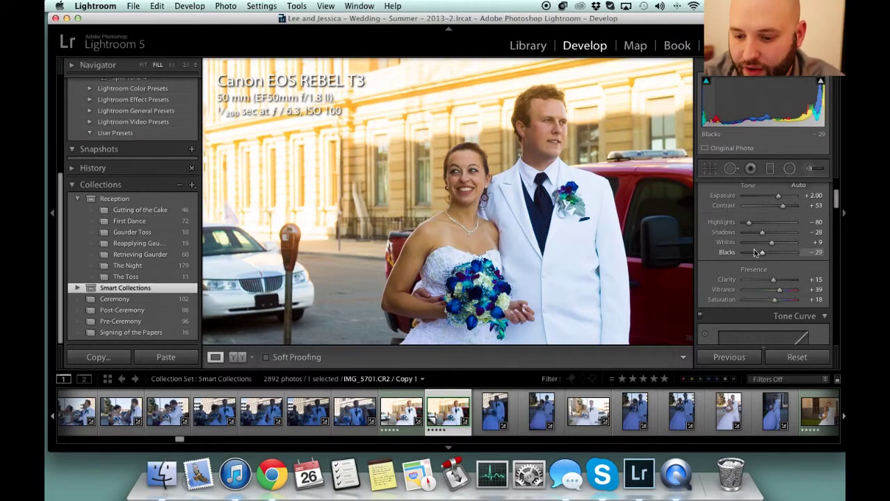
scroll(759, 264, down, 5)
scroll(764, 273, down, 5)
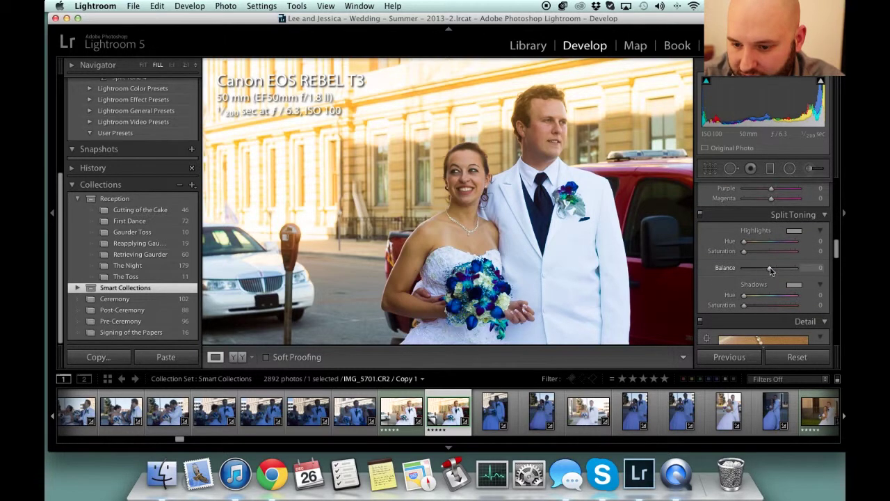
scroll(759, 211, up, 2)
scroll(759, 211, down, 4)
scroll(758, 212, down, 5)
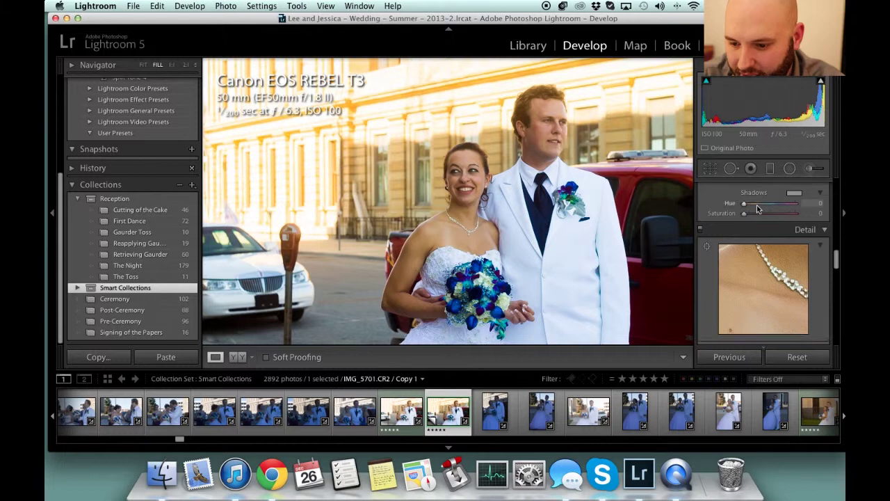
scroll(754, 208, down, 2)
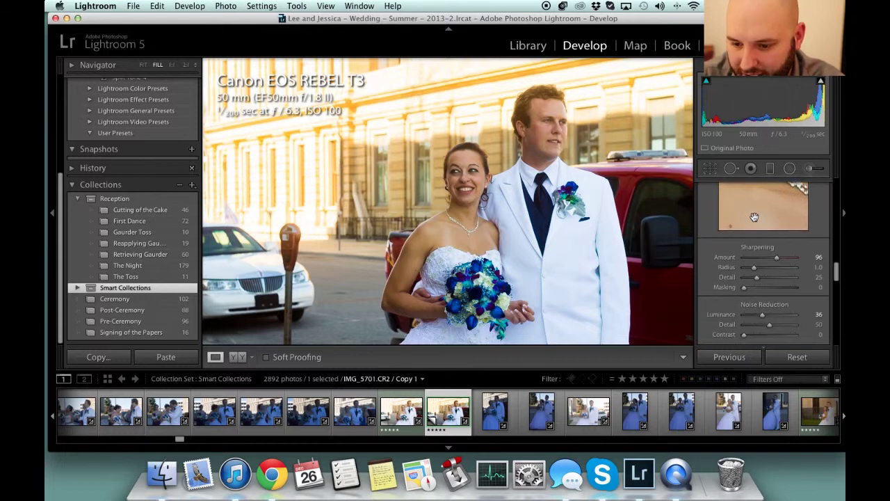
scroll(758, 247, down, 2)
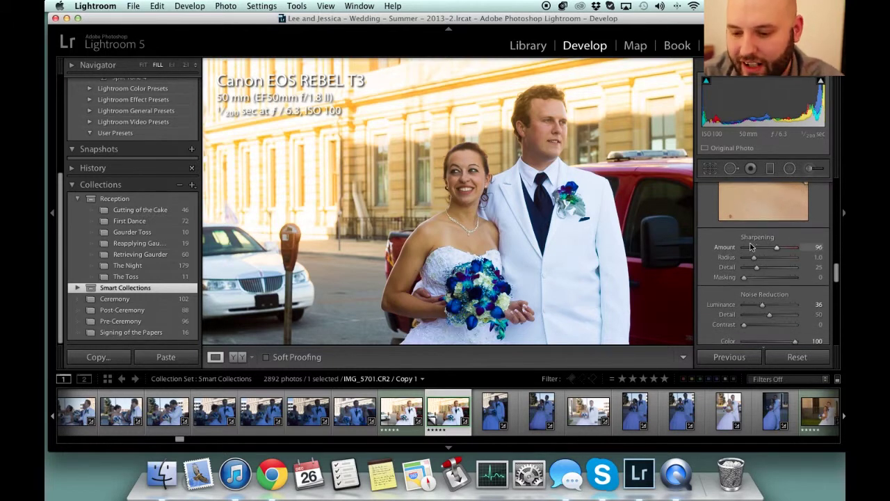
scroll(752, 241, down, 4)
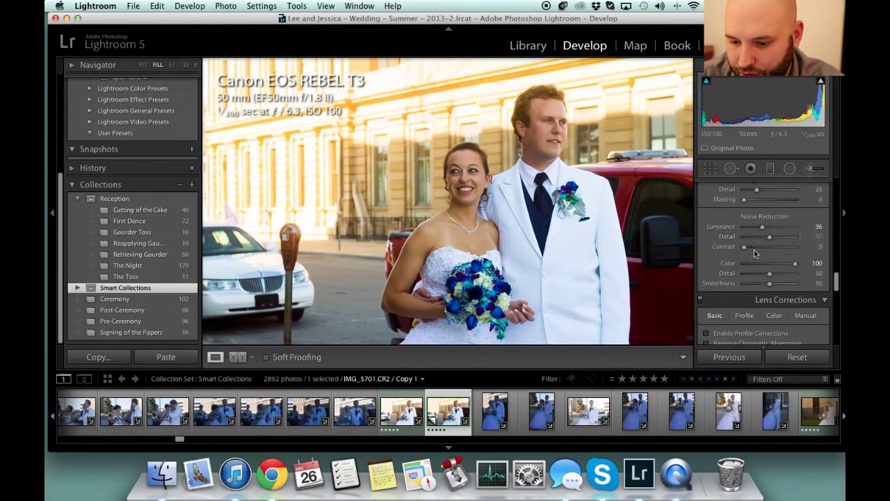
scroll(772, 271, down, 1)
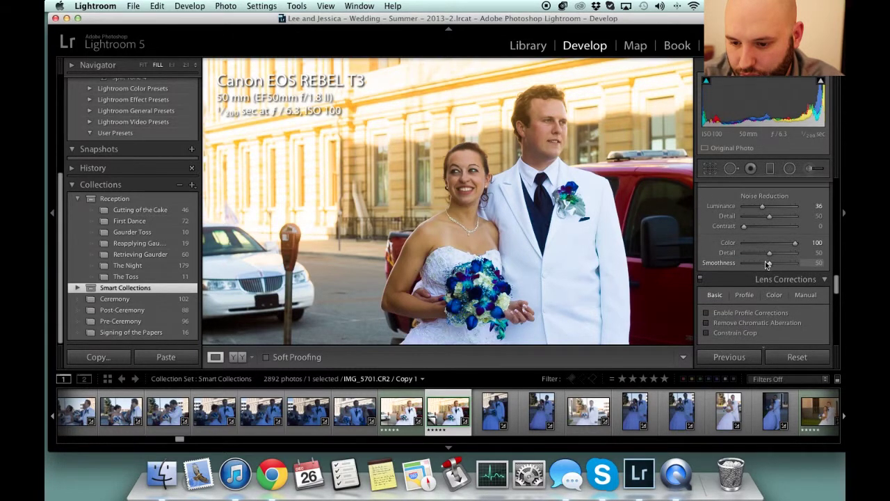
scroll(768, 268, down, 3)
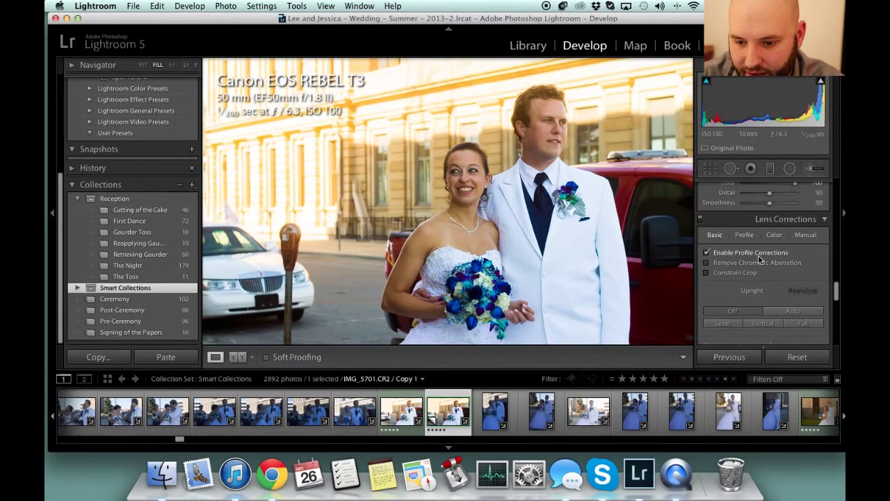
click(758, 255)
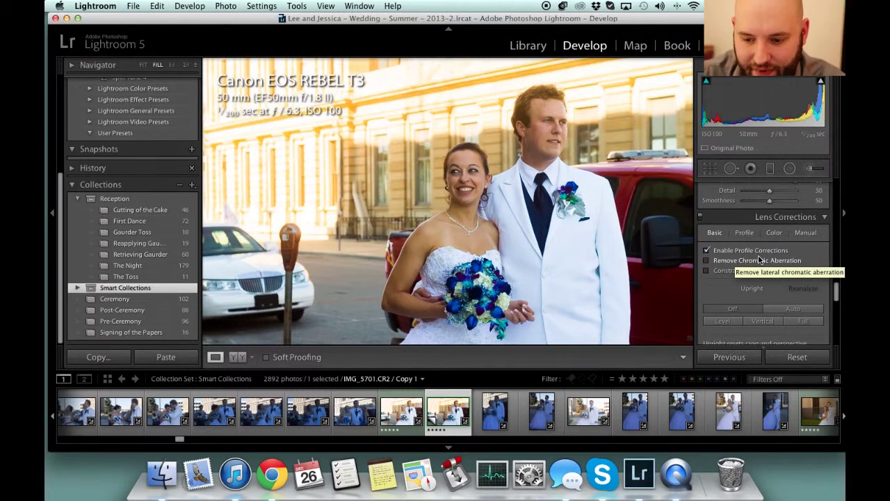
click(761, 260)
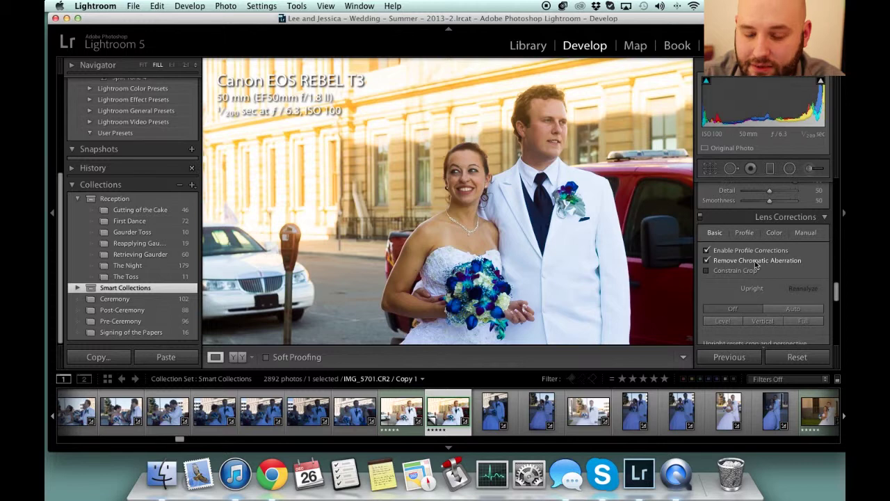
Try a dark Highlight Priority post-crop vignette with amount -48 and highlights 52.
scroll(757, 271, down, 3)
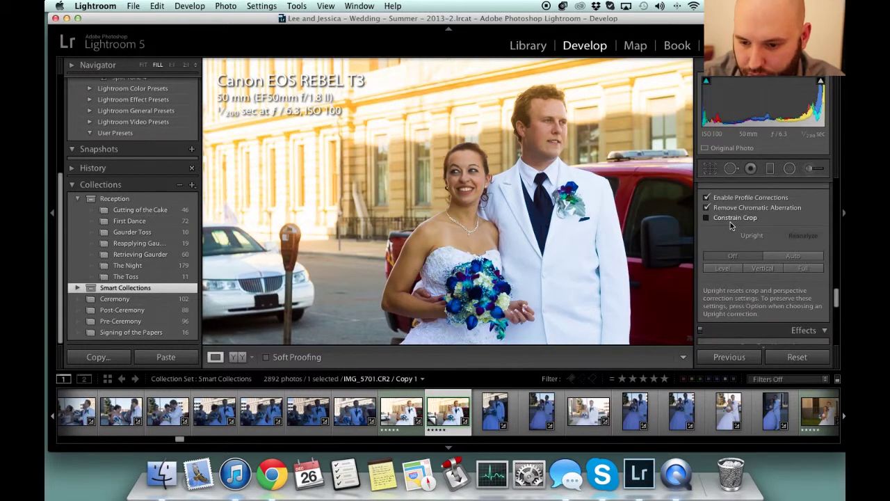
scroll(742, 222, down, 6)
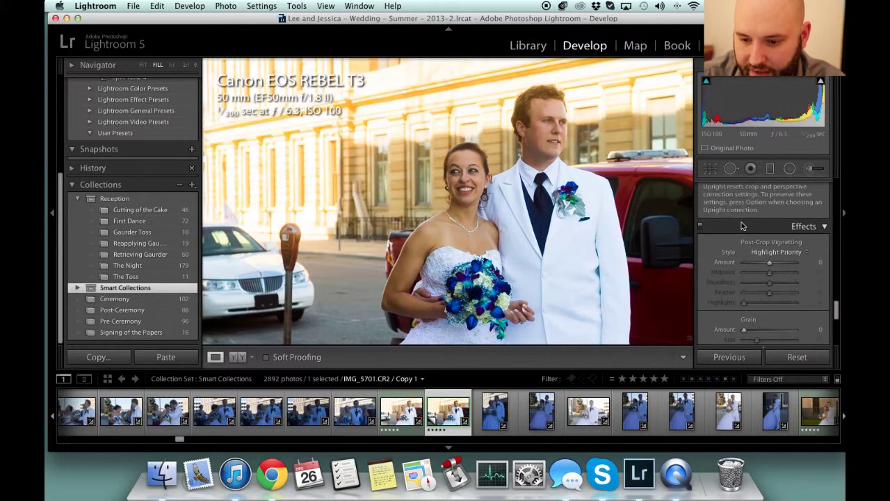
drag(771, 265, 759, 272)
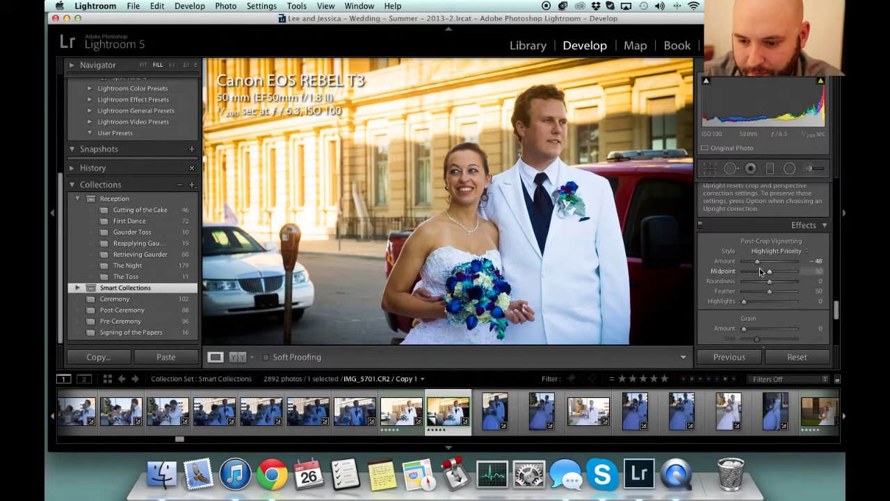
scroll(760, 285, down, 2)
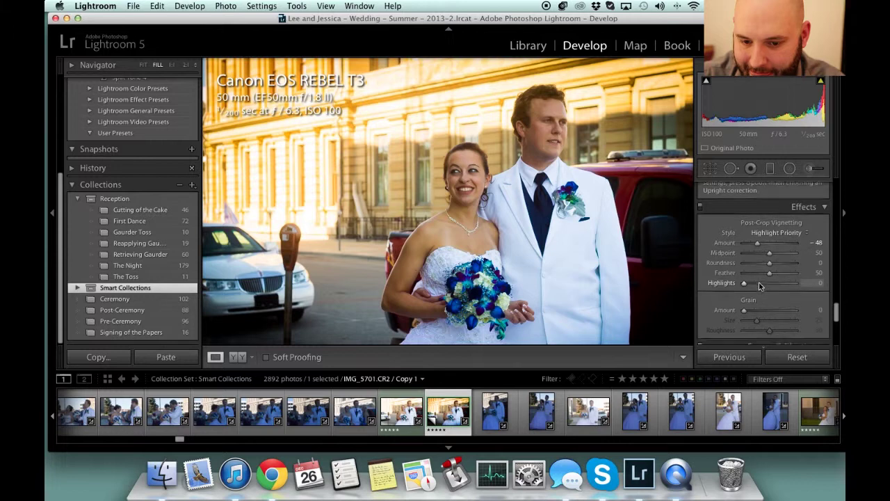
mouse_move(760, 288)
mouse_down()
mouse_move(800, 282)
mouse_move(725, 282)
mouse_move(771, 288)
mouse_up()
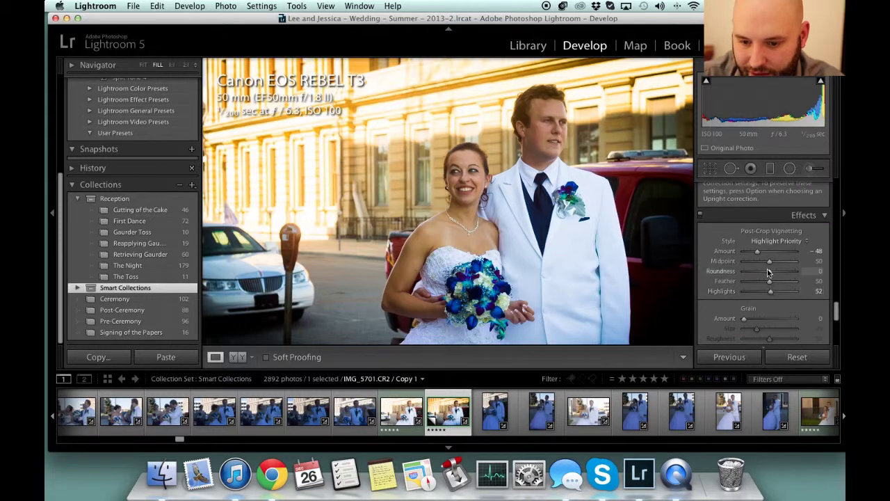
Compare post-crop vignette amounts of +32 and -39, and reset the amount to 0.
mouse_move(758, 249)
mouse_down()
mouse_move(778, 254)
mouse_move(770, 258)
mouse_up()
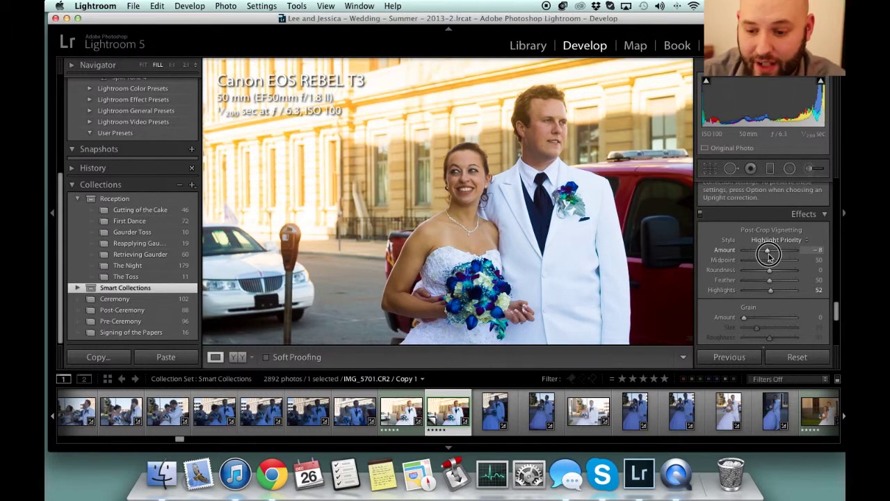
drag(769, 256, 780, 255)
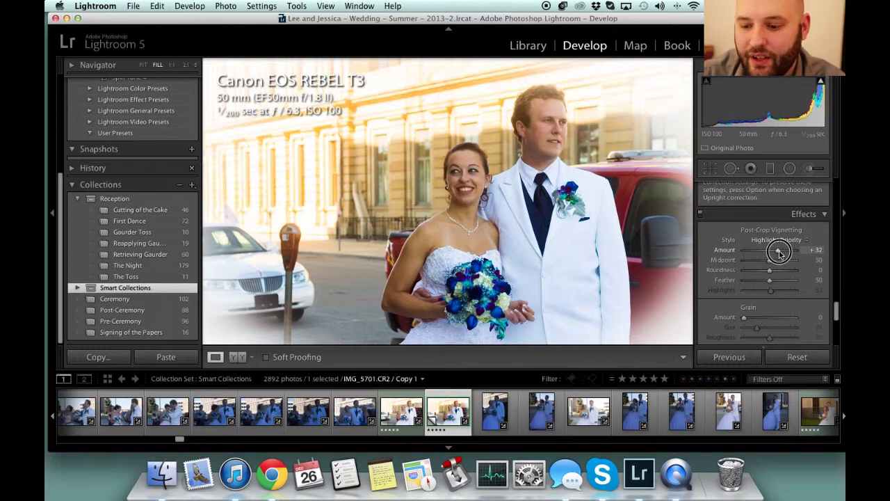
drag(779, 255, 763, 258)
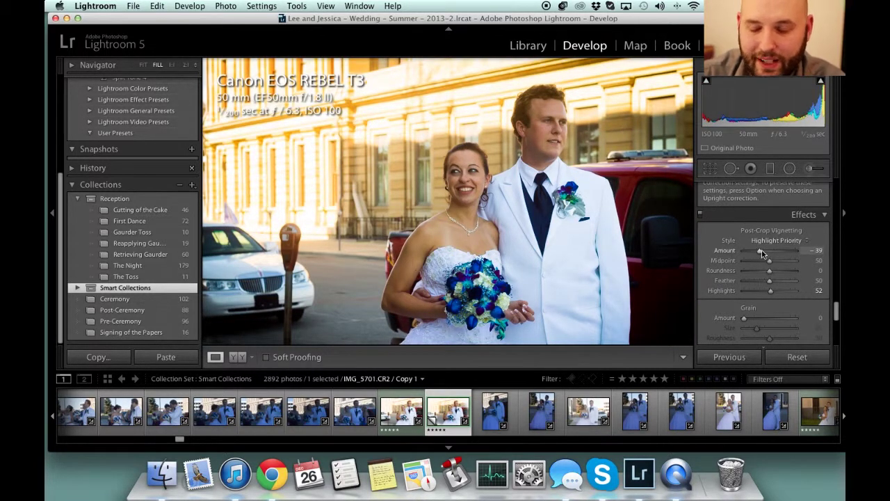
scroll(761, 252, down, 1)
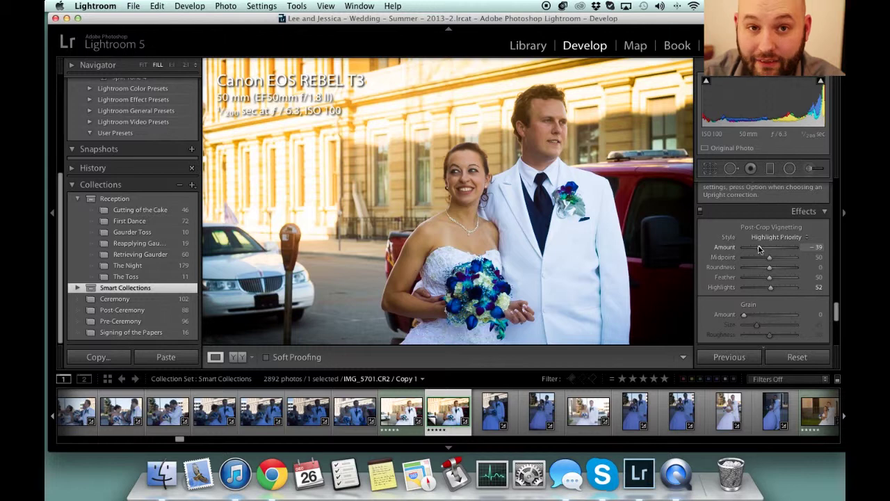
scroll(760, 249, up, 1)
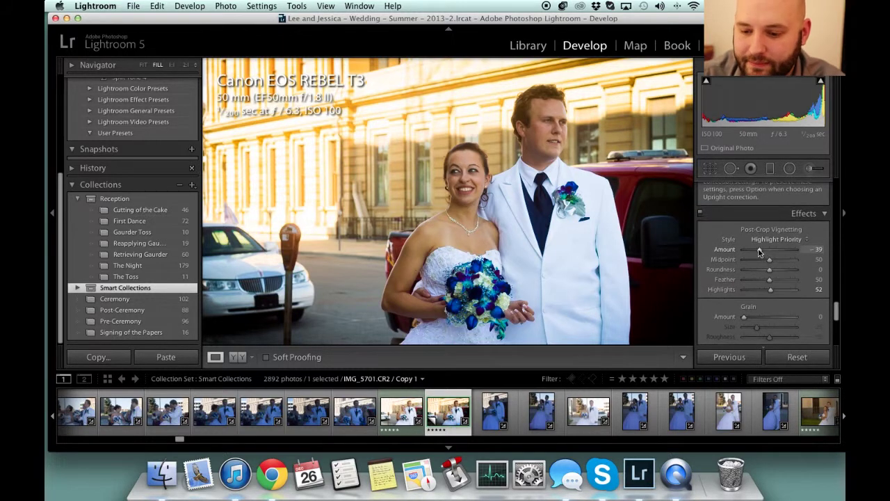
drag(760, 250, 768, 251)
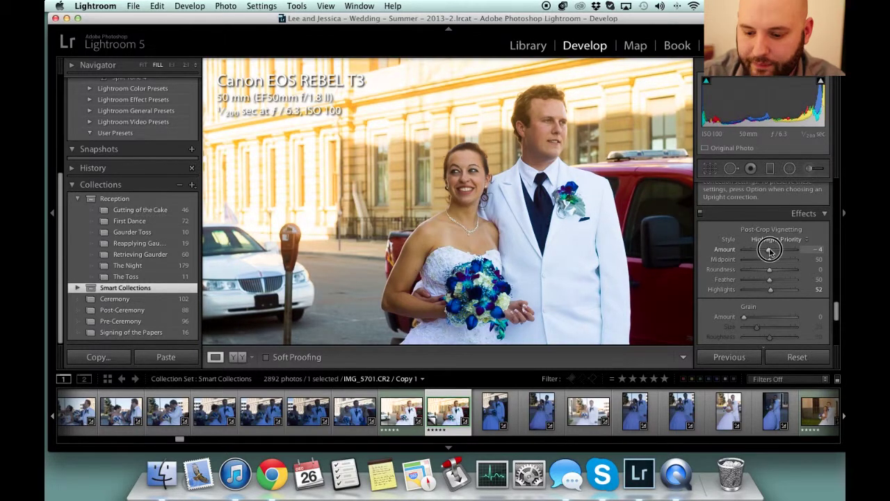
click(821, 250)
text(0)
key(Return)
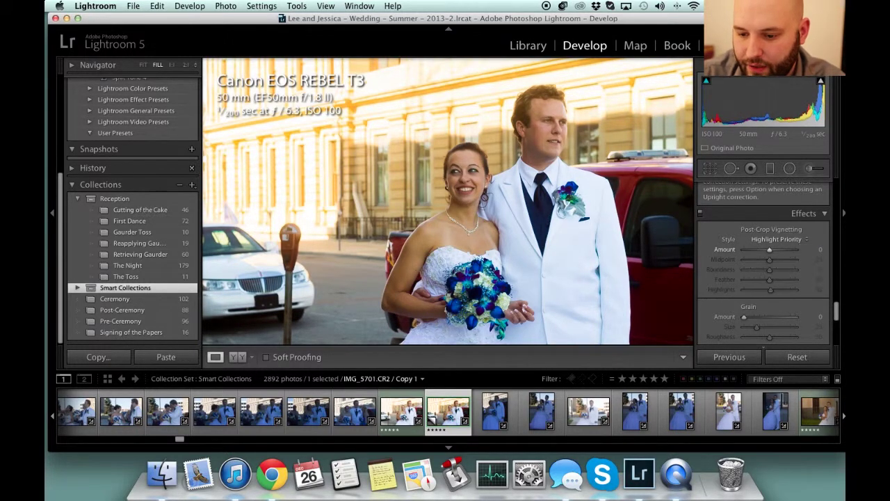
Try a post-crop vignette amount of -35, comparing the photo with and without it, and undo the vignette.
drag(770, 250, 762, 251)
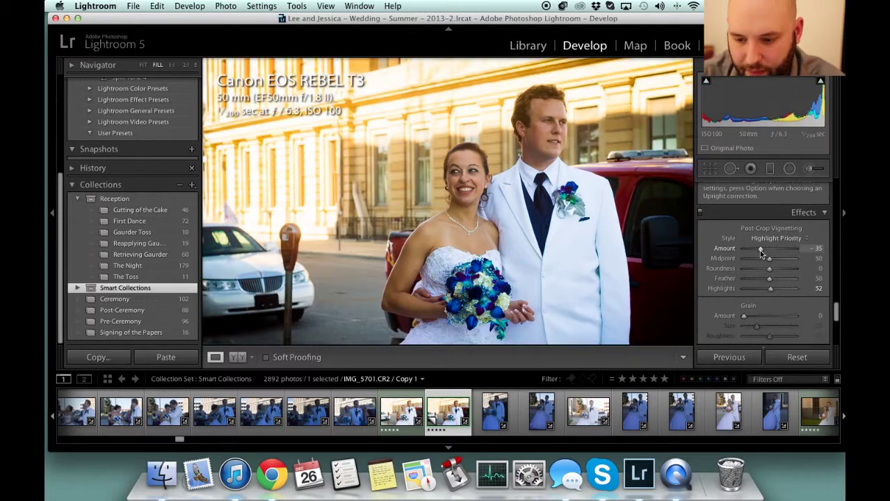
key(super+z)
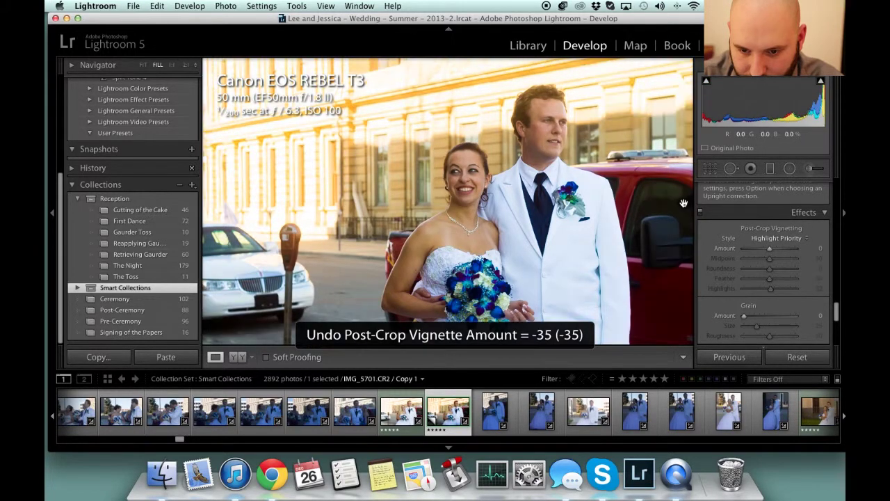
key(super+shift+z)
key(super+z)
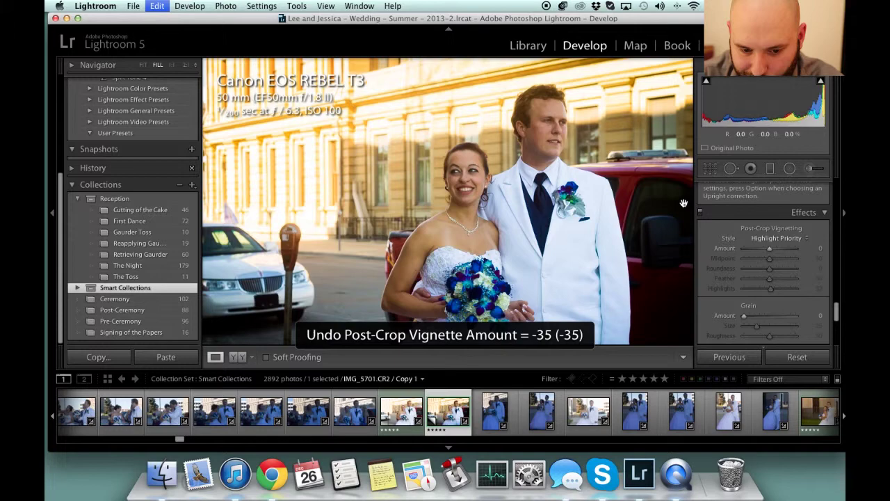
key(super+shift+z)
key(super+z)
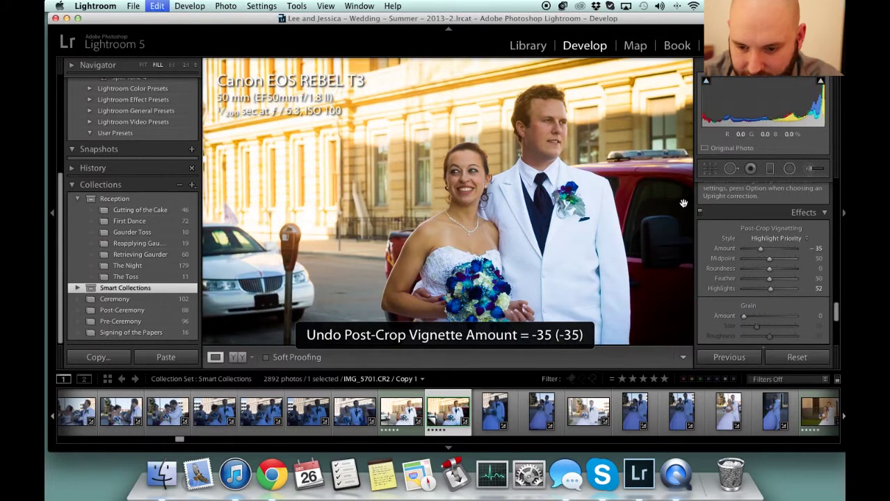
key(super+shift+z)
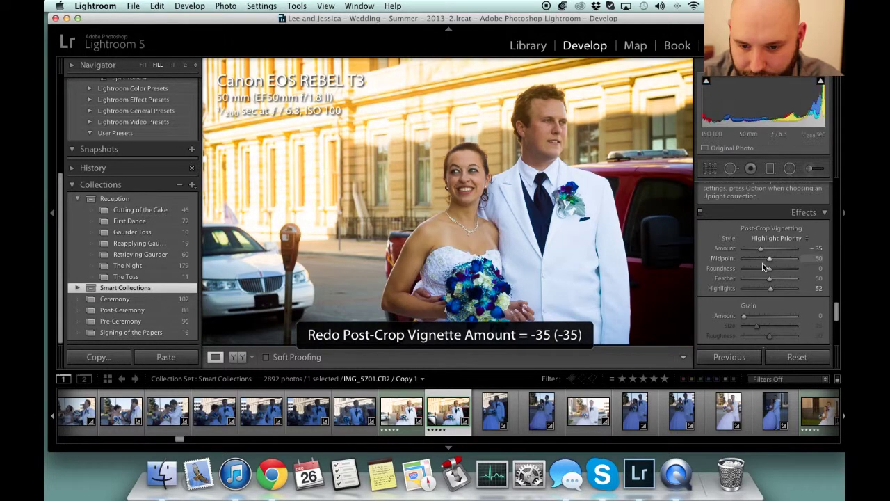
key(super+z)
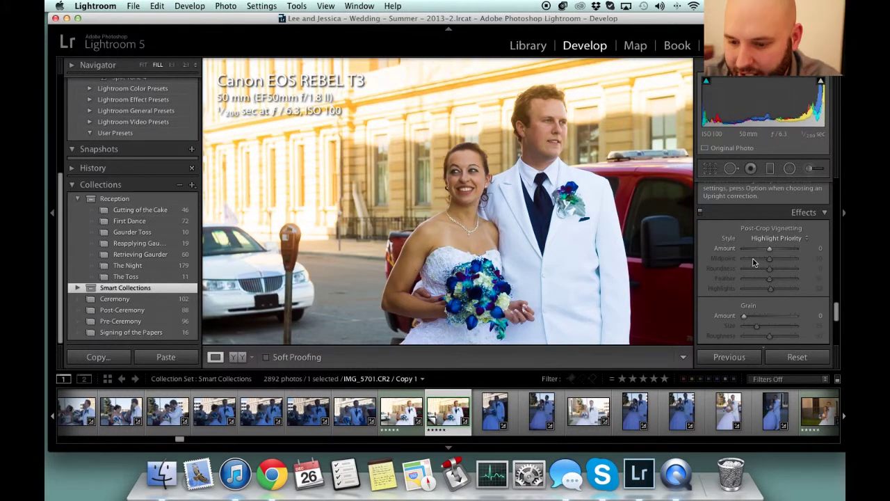
Set up an Adjustment Brush with the Teeth Whitening effect, with the bride's mouth magnified to 2:1.
scroll(759, 253, up, 5)
scroll(764, 259, up, 10)
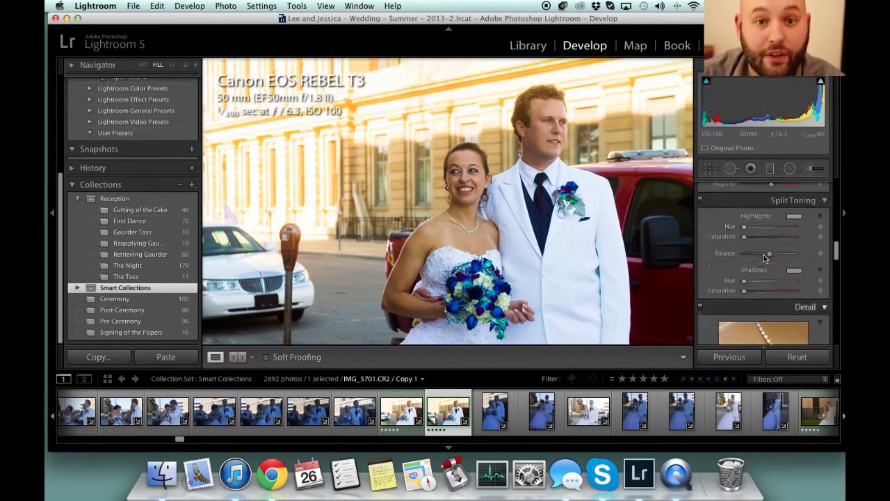
drag(458, 190, 504, 154)
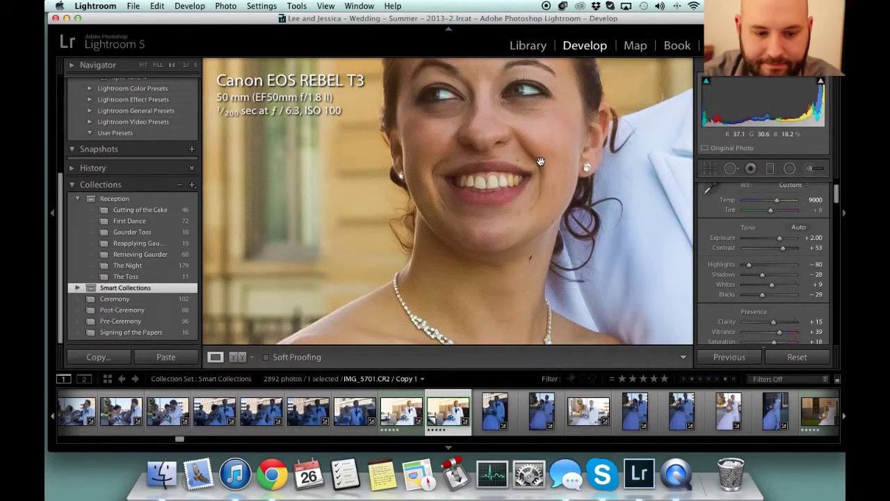
key(super+equal)
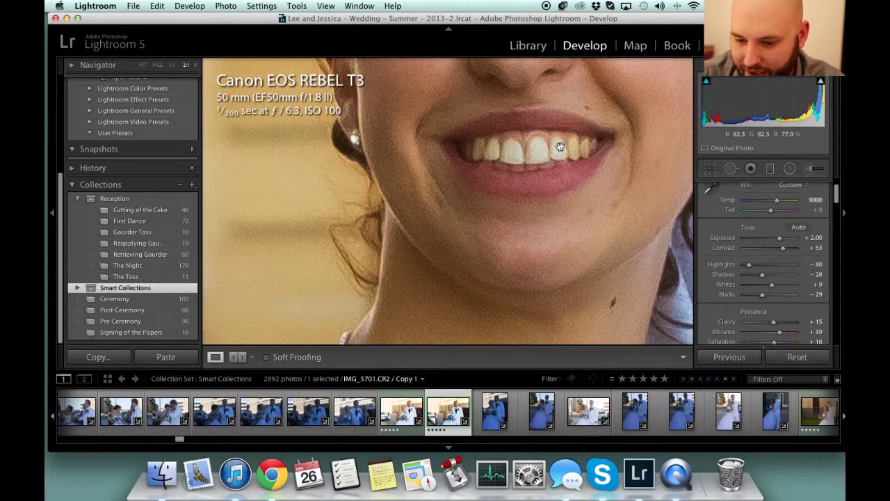
drag(526, 161, 491, 174)
scroll(807, 209, up, 3)
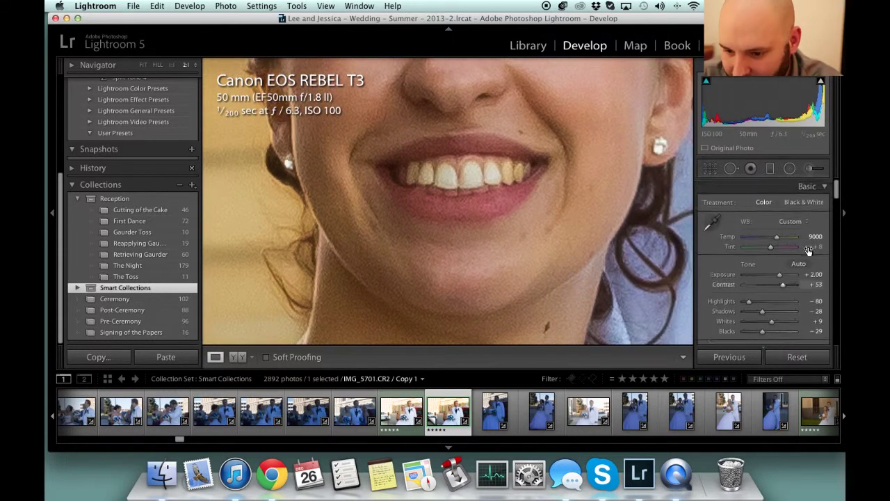
click(809, 170)
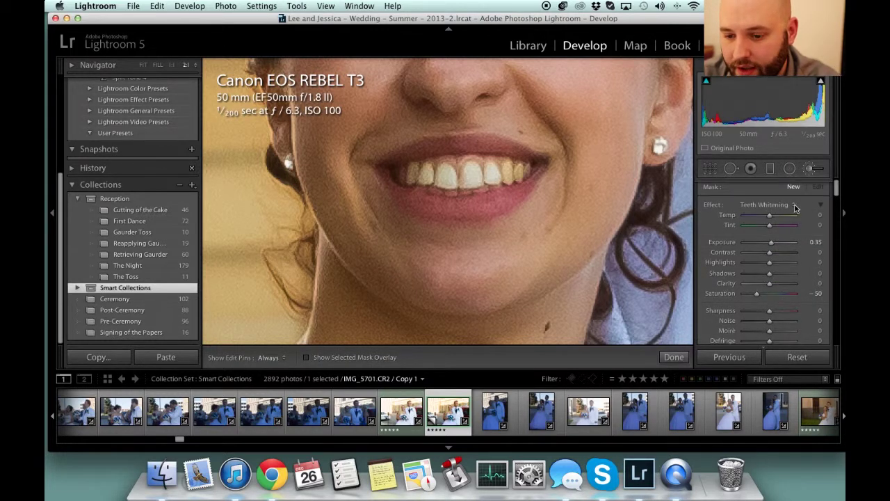
click(793, 205)
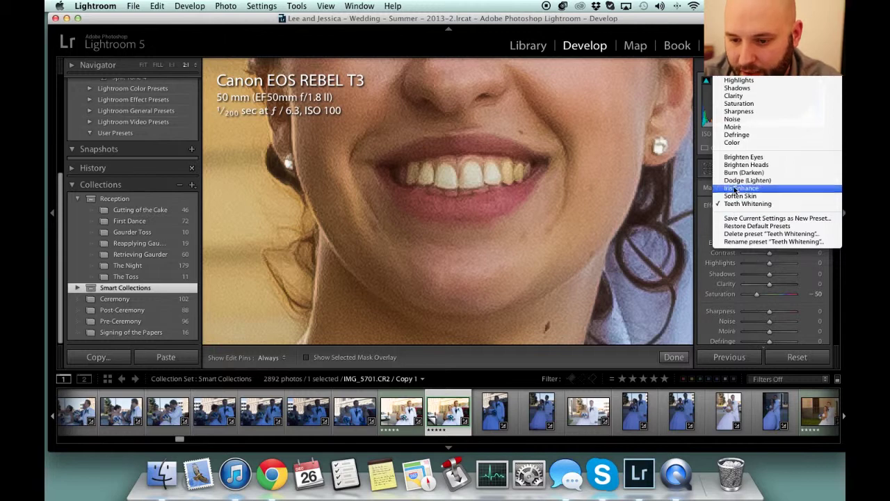
click(748, 204)
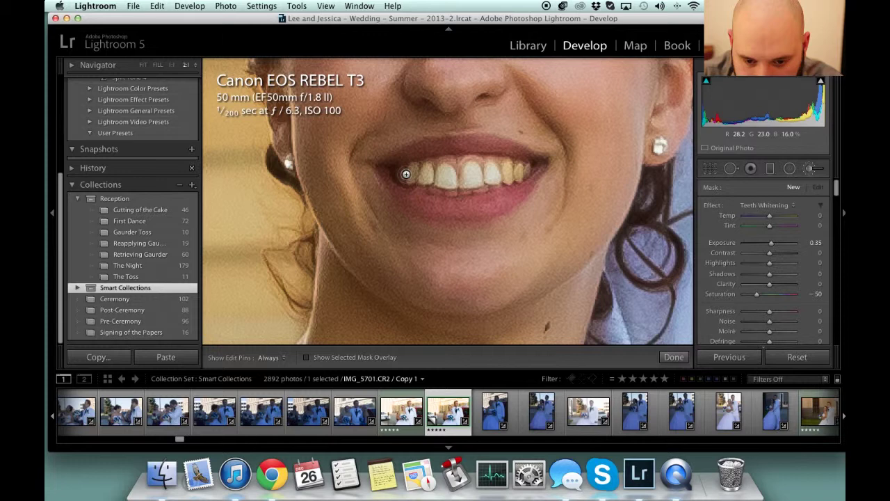
Begin whitening the bride's teeth with a brush stroke over the outermost ones, and turn on the selected mask overlay.
key(h)
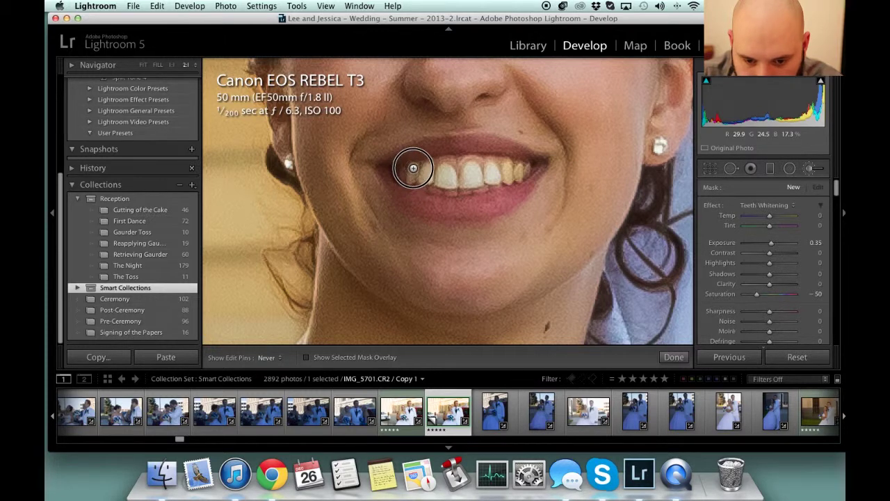
mouse_move(410, 180)
mouse_down()
mouse_move(420, 168)
mouse_move(423, 181)
mouse_move(421, 167)
mouse_move(427, 178)
mouse_up()
key(h)
key(o)
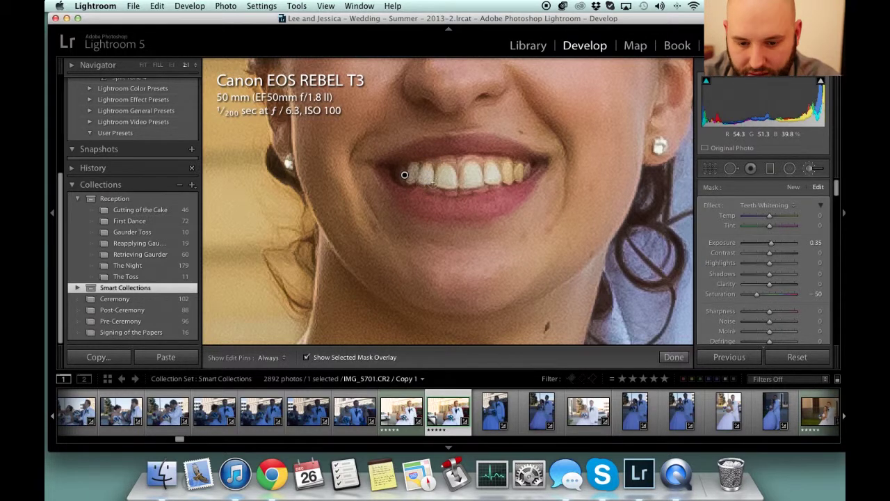
Paint the whitening mask over the bride's remaining teeth, turn the mask overlay off and finish the brush adjustment.
key(h)
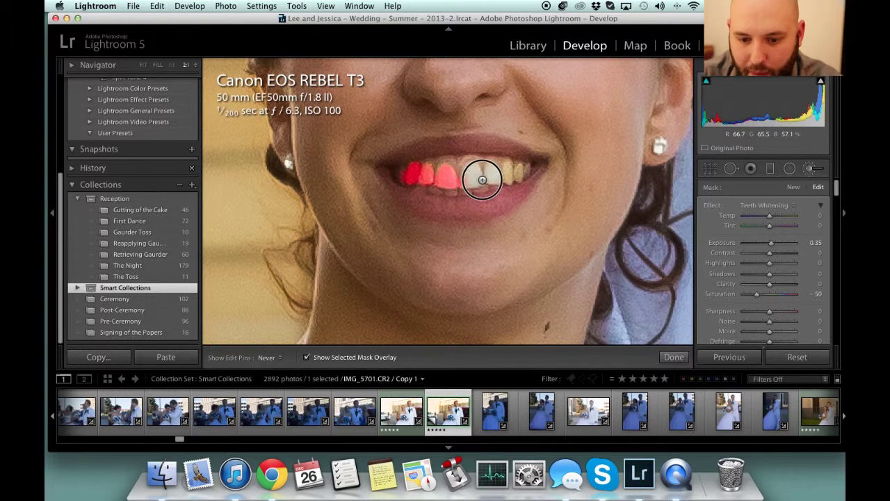
drag(471, 168, 471, 171)
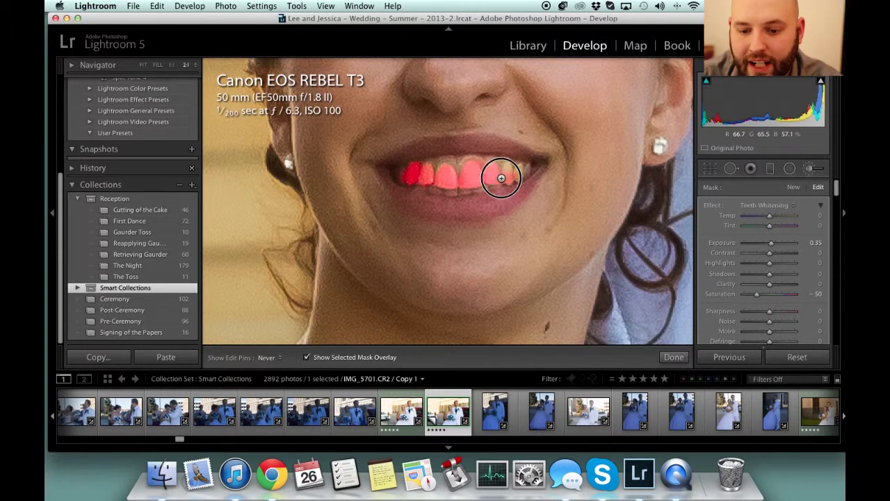
mouse_move(503, 175)
mouse_down()
mouse_move(509, 166)
mouse_move(508, 180)
mouse_move(523, 174)
mouse_move(422, 175)
mouse_move(441, 180)
mouse_move(438, 190)
mouse_move(424, 191)
mouse_move(472, 194)
mouse_move(493, 185)
mouse_move(417, 179)
mouse_up()
key(h)
key(o)
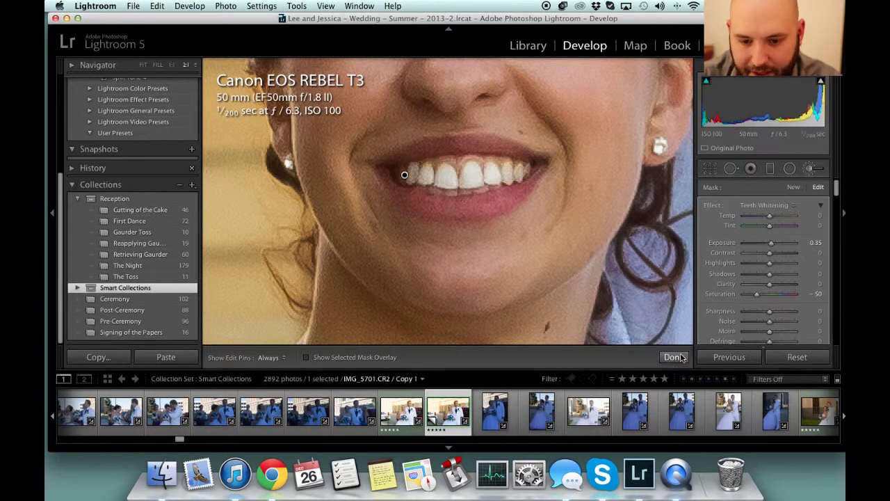
click(673, 357)
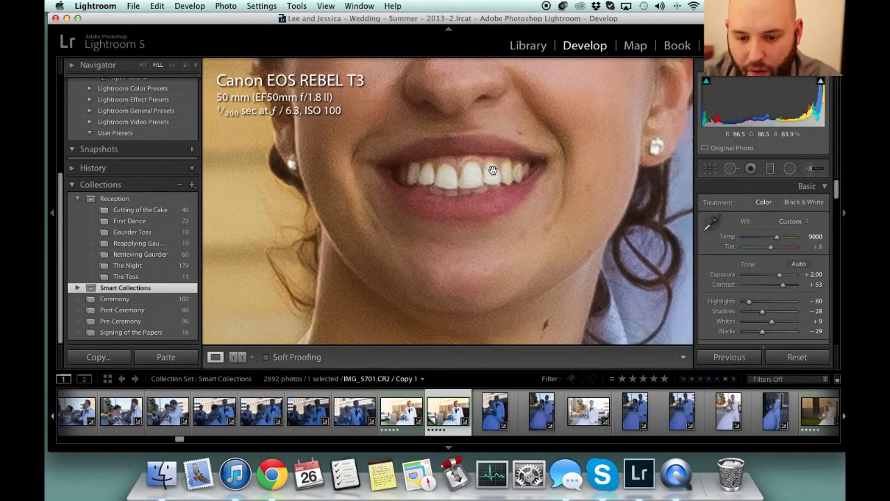
Check the bride's whitened smile in the full photo and close up, with the Navigator preview expanded.
click(493, 171)
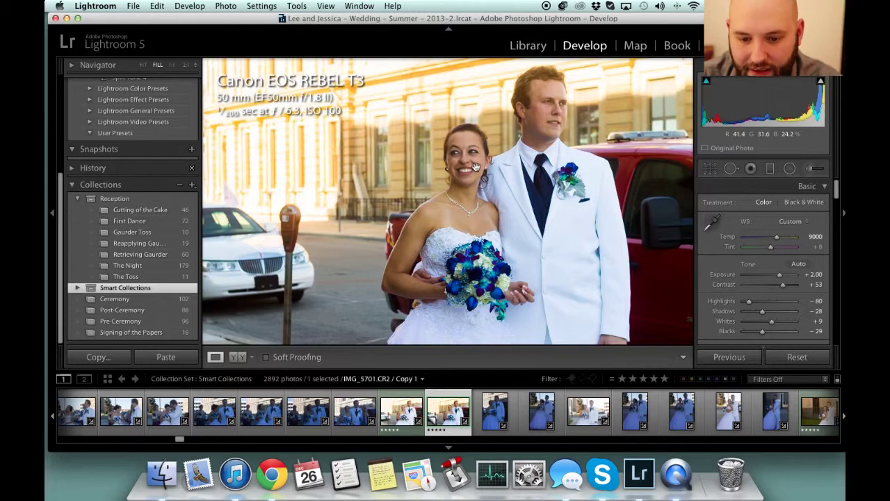
click(476, 169)
click(475, 169)
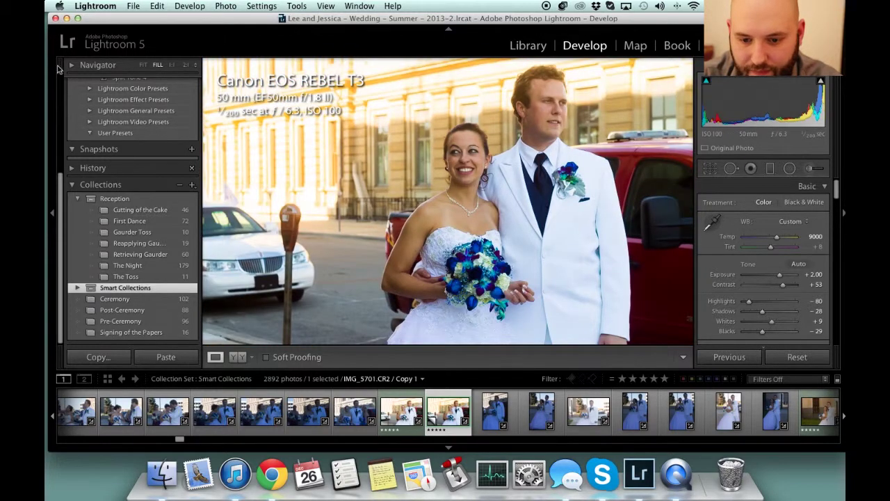
click(71, 65)
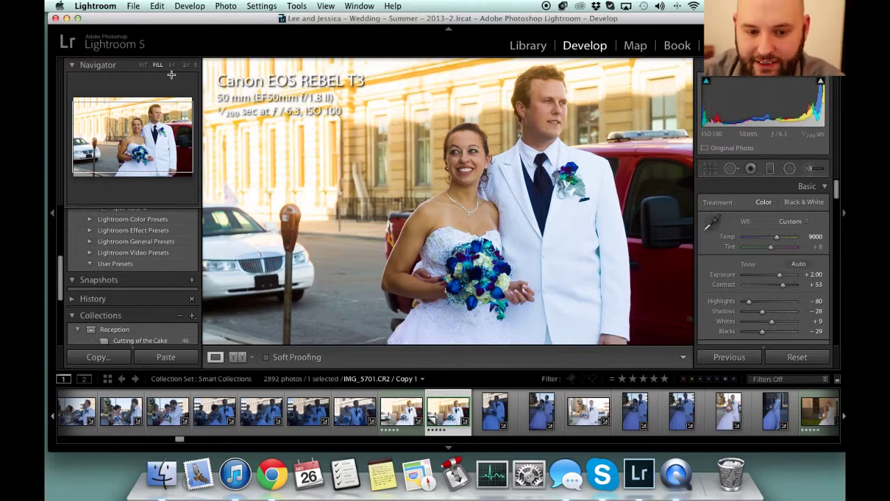
click(463, 168)
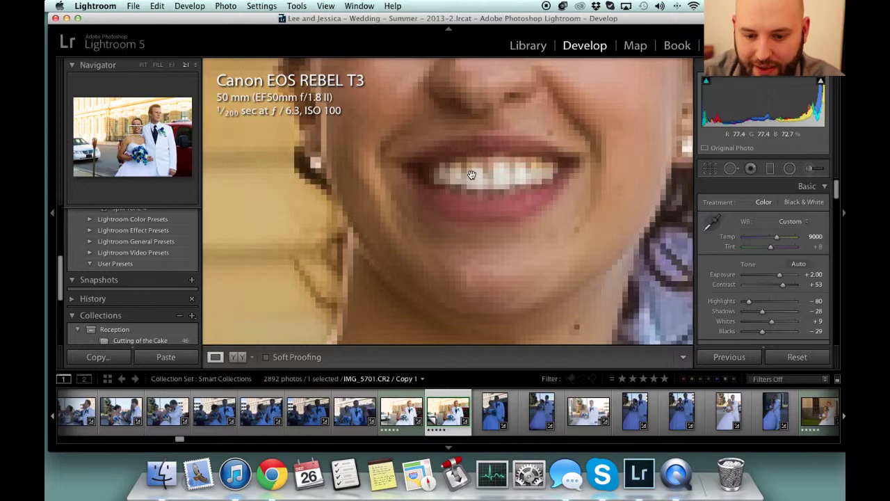
click(472, 174)
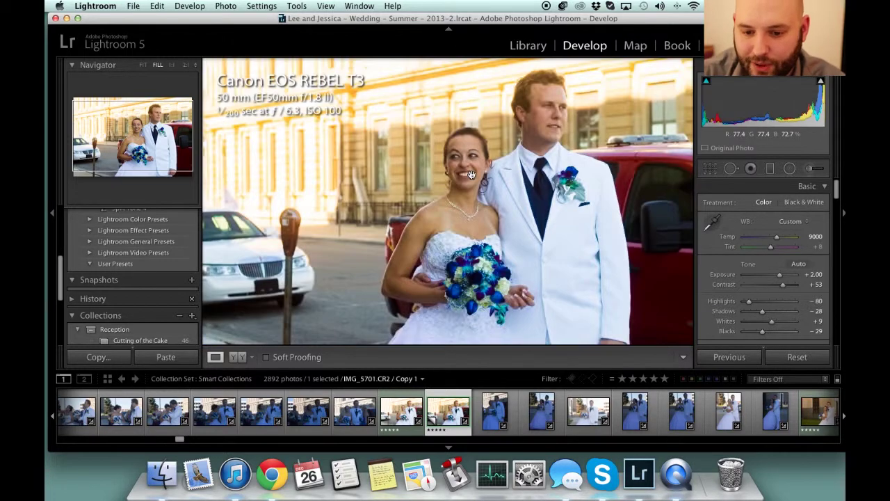
Whiten the groom's teeth by painting over them with the Teeth Whitening brush effect.
click(549, 128)
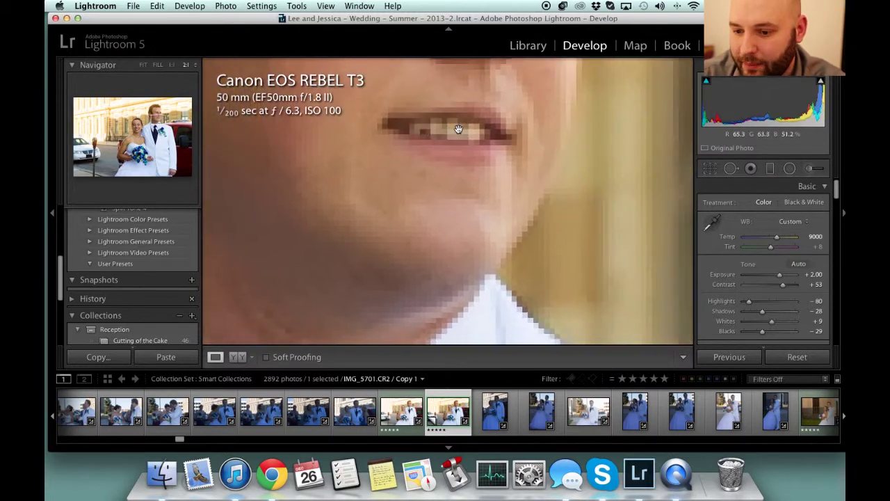
click(810, 167)
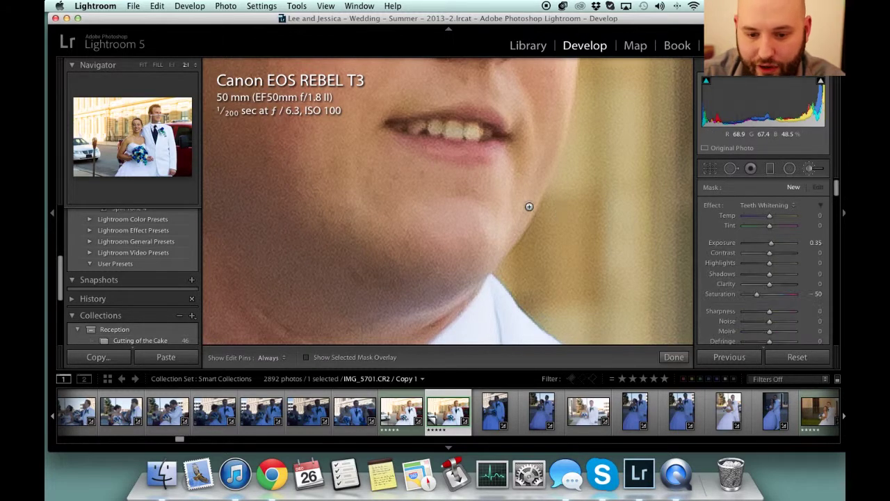
key(h)
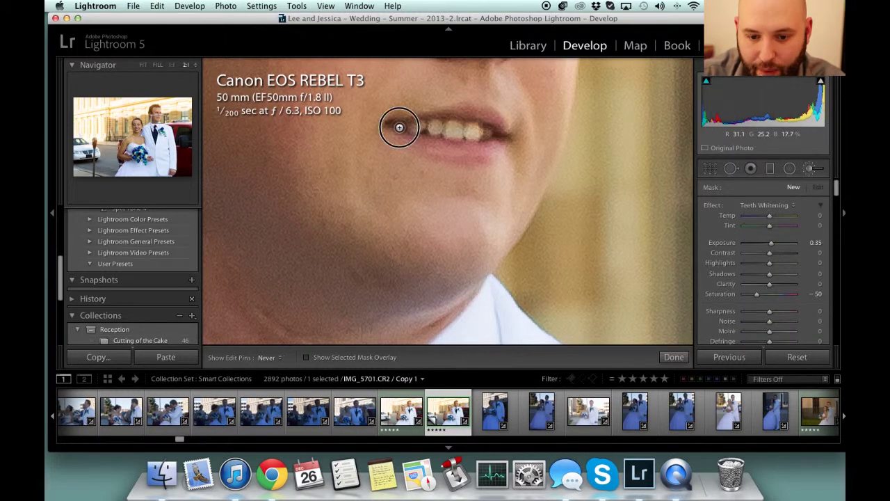
mouse_move(410, 127)
mouse_down()
mouse_move(455, 122)
mouse_move(425, 131)
mouse_move(486, 132)
mouse_move(448, 129)
mouse_up()
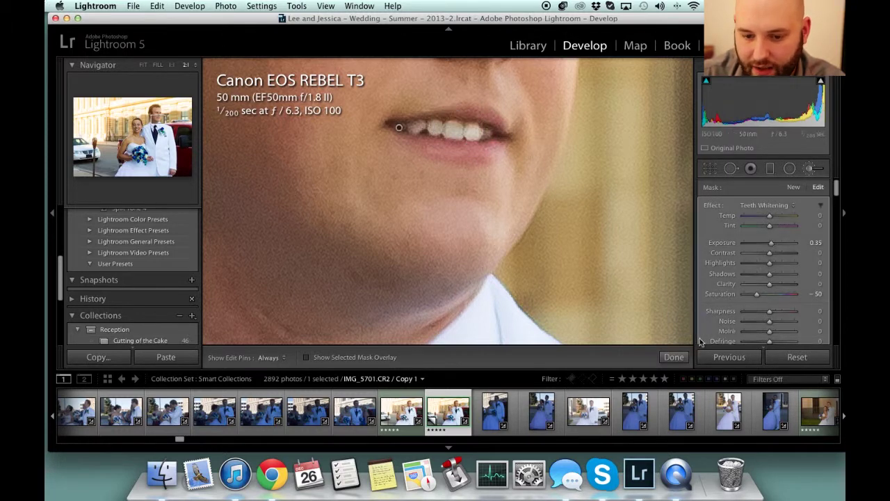
click(674, 357)
click(470, 185)
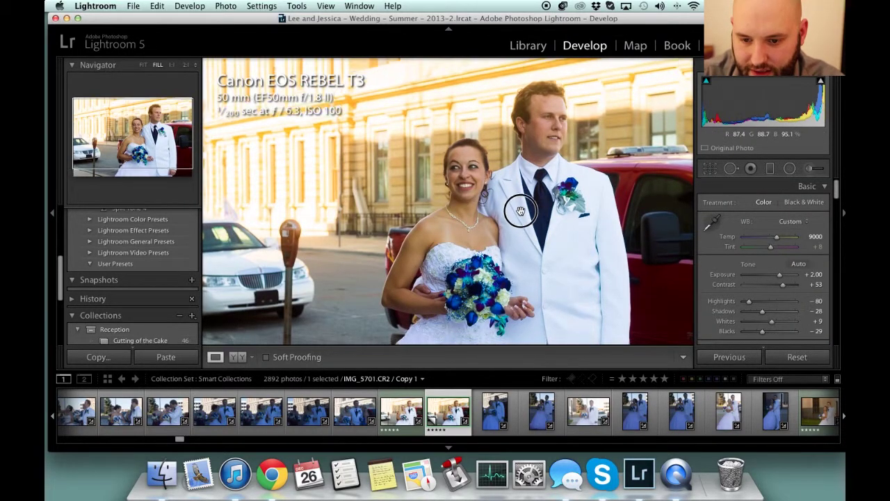
Reduce the bride's teeth whitening adjustment to exposure 0.24 and saturation -34, and check her smile close up and in the full photo.
scroll(521, 209, down, 3)
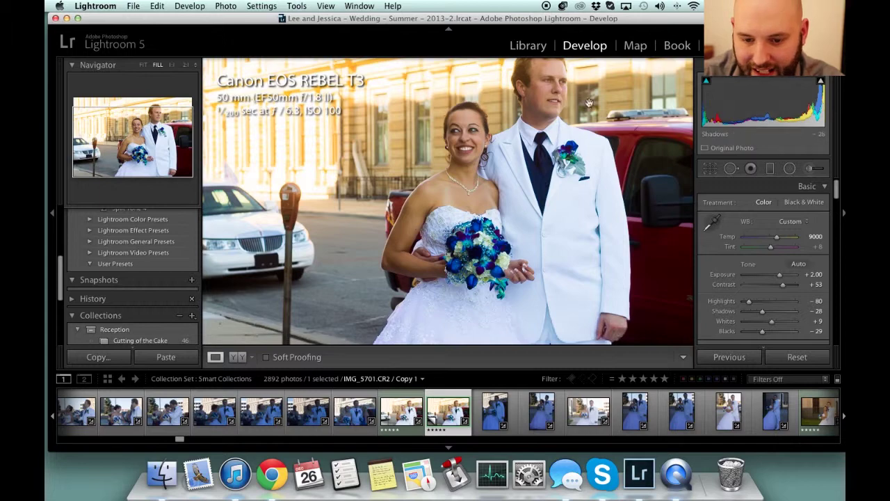
click(464, 153)
click(808, 168)
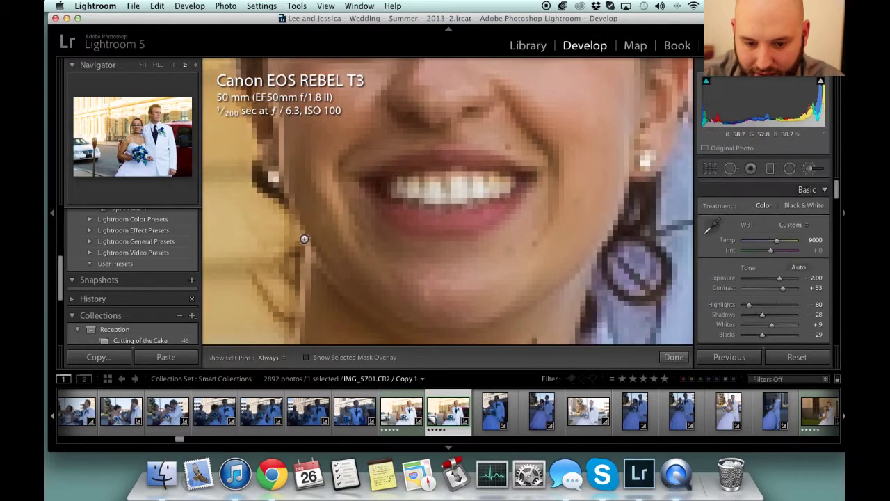
click(391, 190)
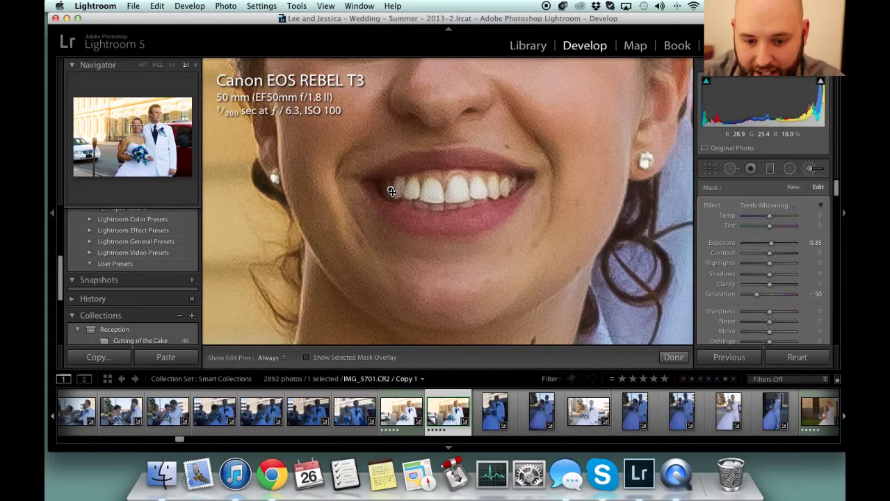
mouse_move(391, 189)
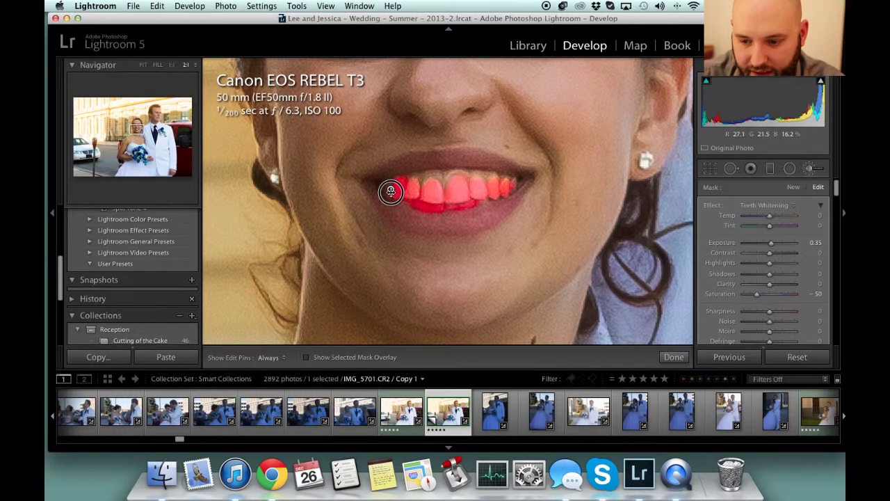
drag(391, 191, 364, 219)
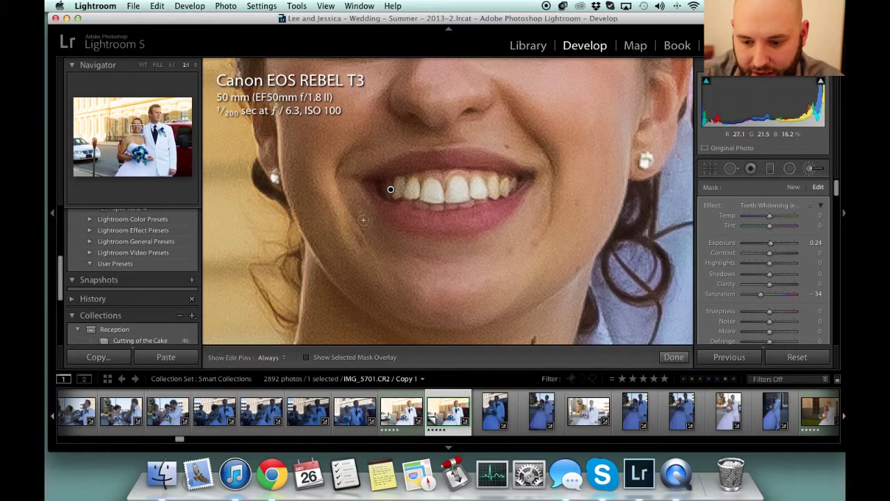
click(673, 357)
click(501, 240)
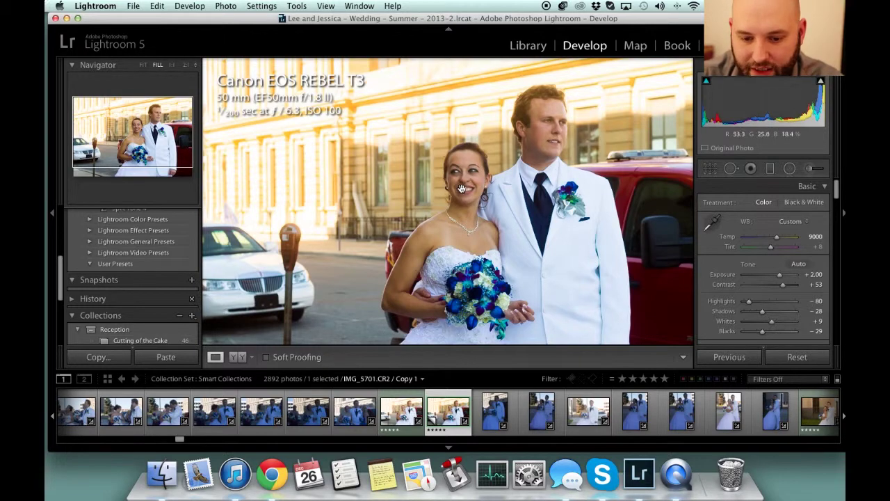
click(461, 189)
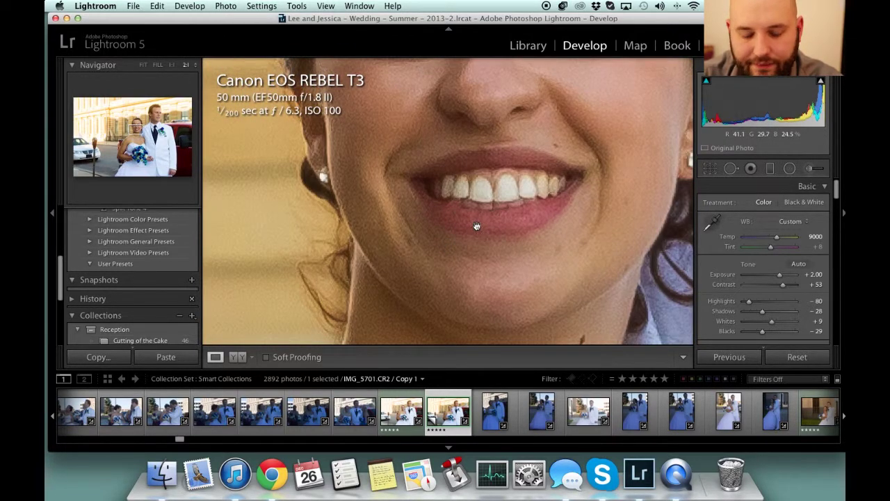
click(479, 224)
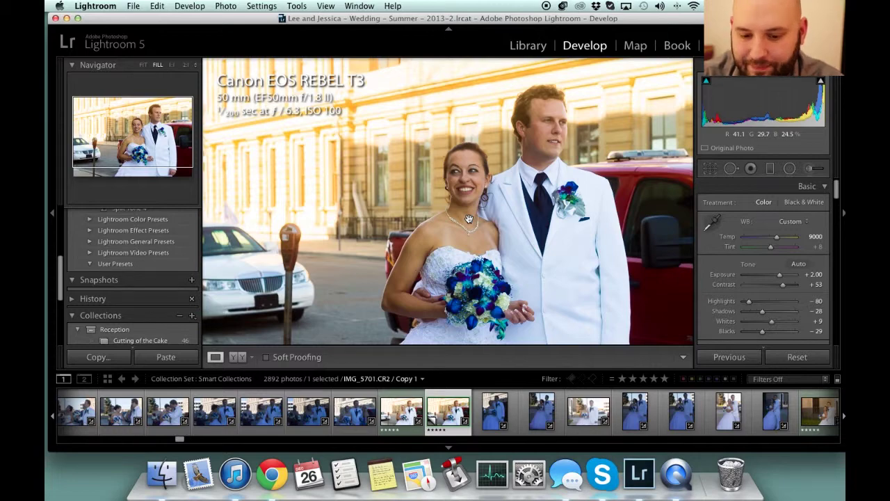
Examine the skin on the bride's shoulder and chest and around her necklace at 2:1 magnification.
click(458, 270)
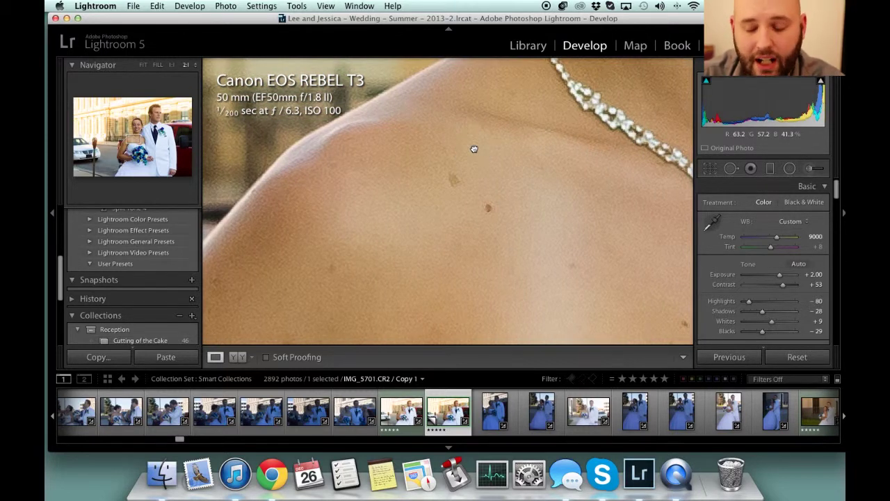
scroll(474, 149, right, 5)
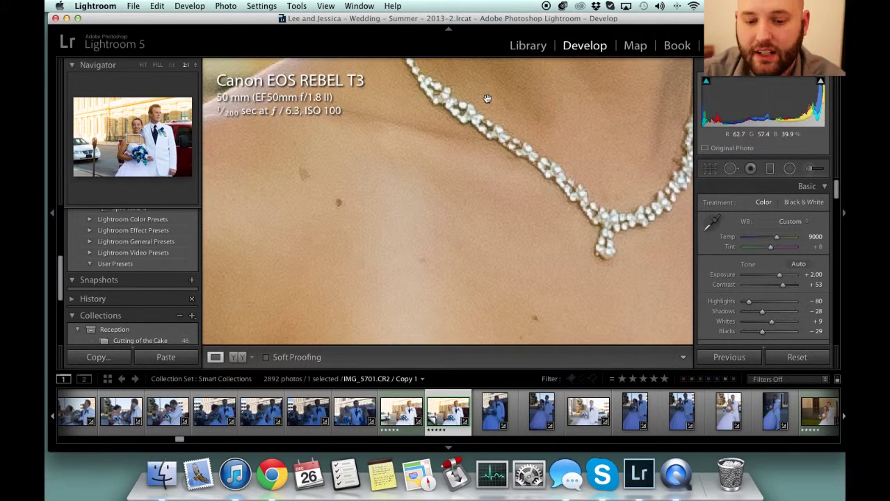
scroll(429, 139, right, 1)
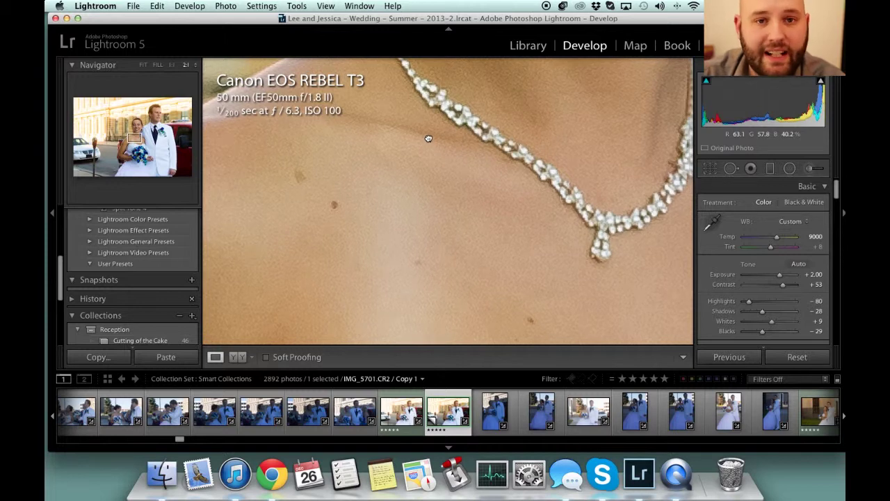
scroll(427, 137, up, 2)
scroll(428, 138, right, 2)
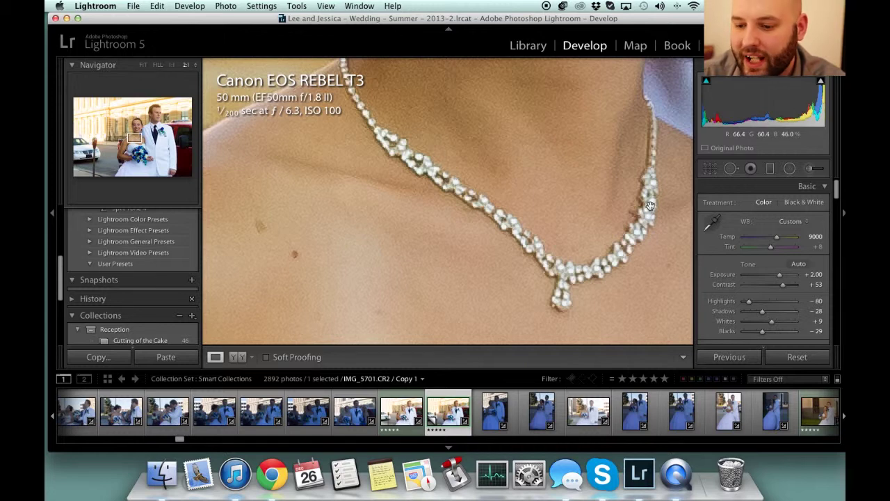
Paint over the bride's necklace and pendant with the Clarity brush effect at clarity 31.
click(815, 169)
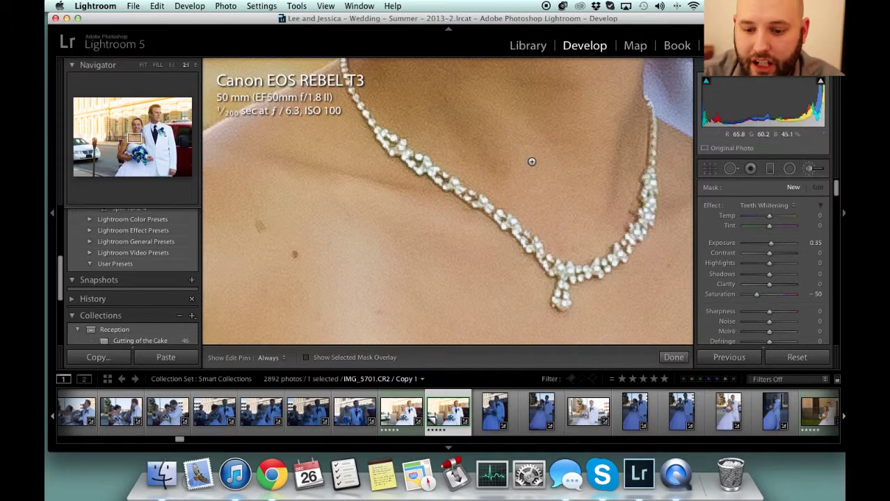
drag(543, 166, 545, 170)
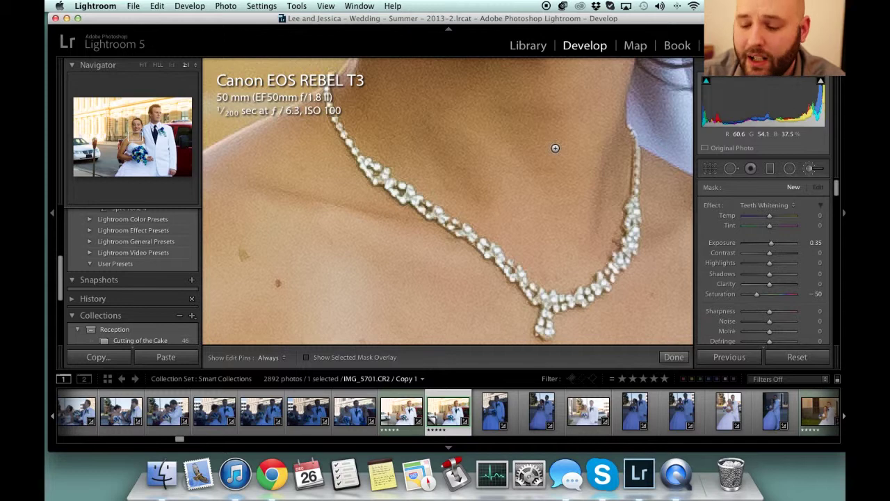
click(768, 205)
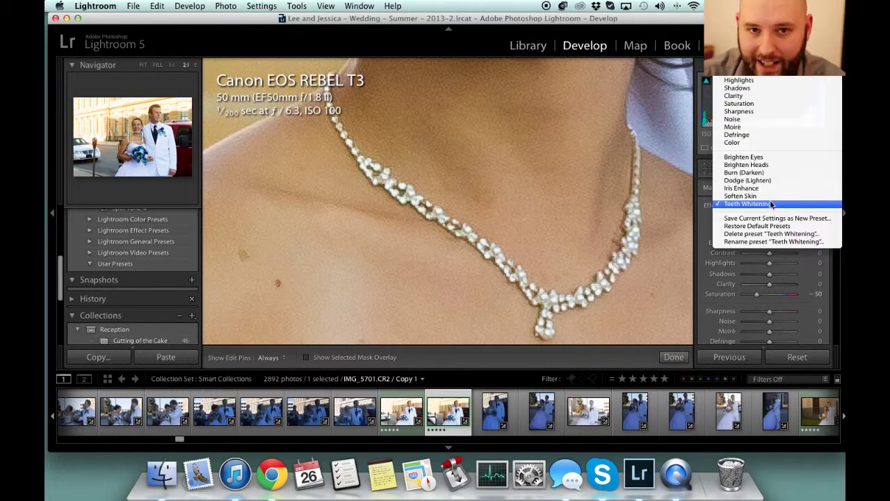
click(755, 95)
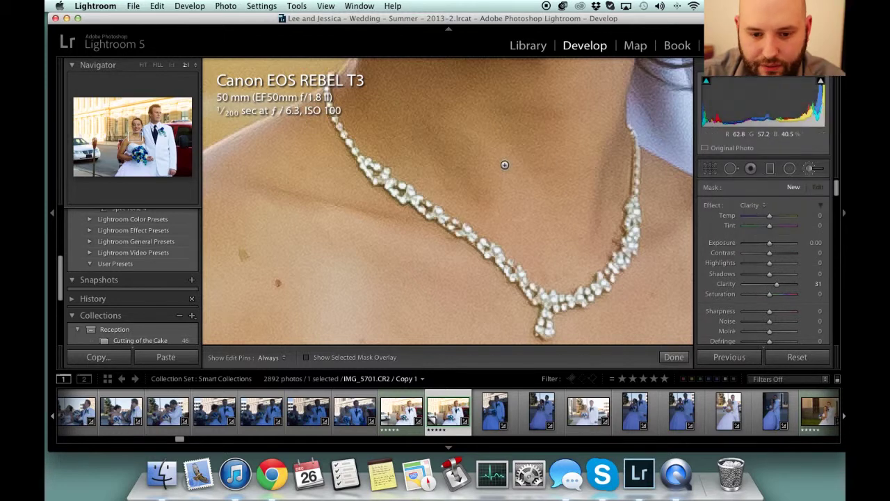
key(h)
mouse_move(329, 78)
mouse_down()
mouse_move(332, 123)
mouse_move(334, 111)
mouse_move(370, 173)
mouse_move(362, 173)
mouse_move(372, 173)
mouse_up()
key(bracketright)
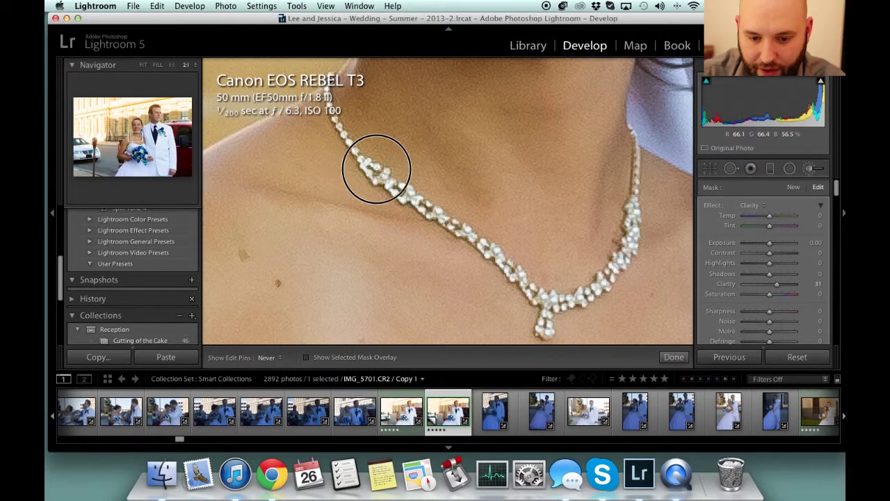
mouse_move(398, 186)
mouse_down()
mouse_move(453, 215)
mouse_move(413, 204)
mouse_move(479, 244)
mouse_move(519, 285)
mouse_up()
key(h)
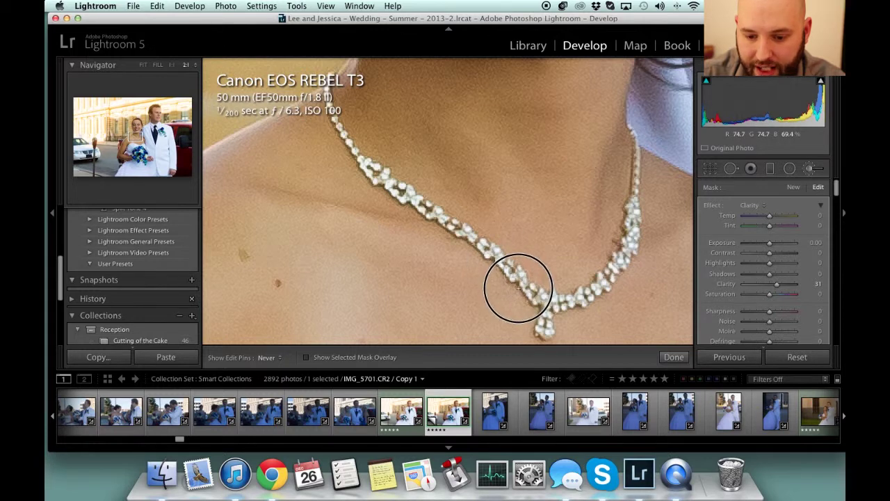
mouse_move(547, 316)
mouse_down()
mouse_move(583, 293)
mouse_move(552, 298)
mouse_move(617, 283)
mouse_move(588, 298)
mouse_move(636, 202)
mouse_move(634, 124)
mouse_move(639, 194)
mouse_move(645, 184)
mouse_move(635, 212)
mouse_move(638, 171)
mouse_move(624, 243)
mouse_move(632, 233)
mouse_move(608, 274)
mouse_move(559, 304)
mouse_up()
Raise the necklace brush adjustment's clarity to 100, finish the brush edit, and check it in the full photo.
key(h)
key(h)
key(h)
drag(777, 284, 802, 285)
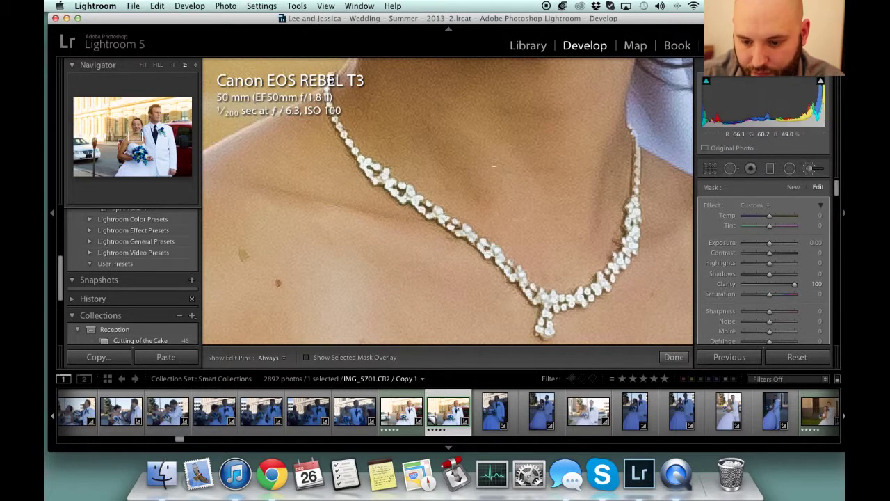
click(689, 359)
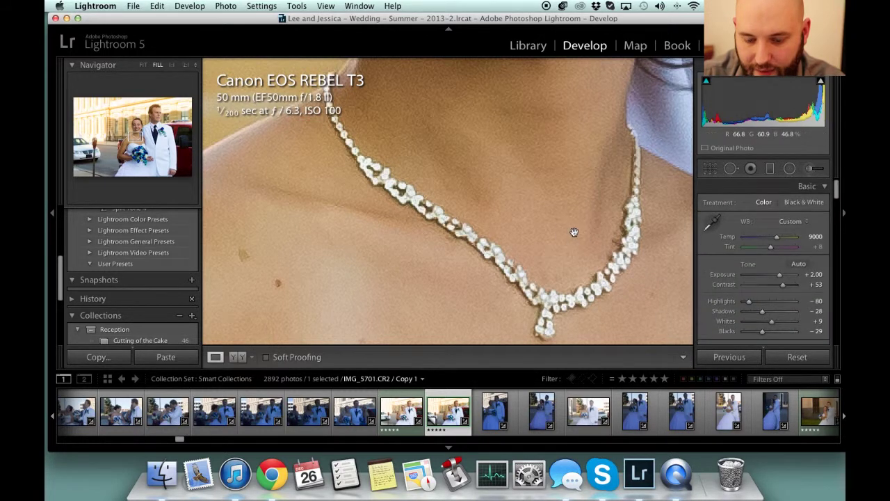
click(548, 236)
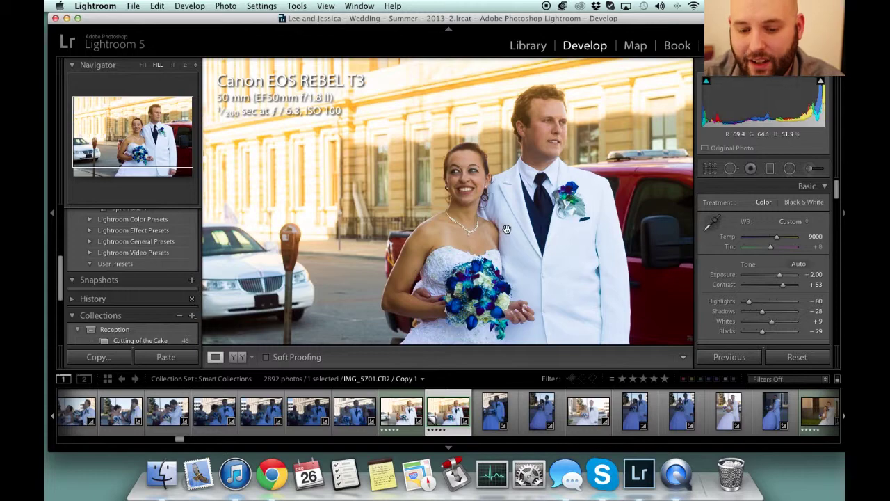
Paint over the bride's earring farther from the groom with the Clarity brush effect at clarity 31.
click(447, 200)
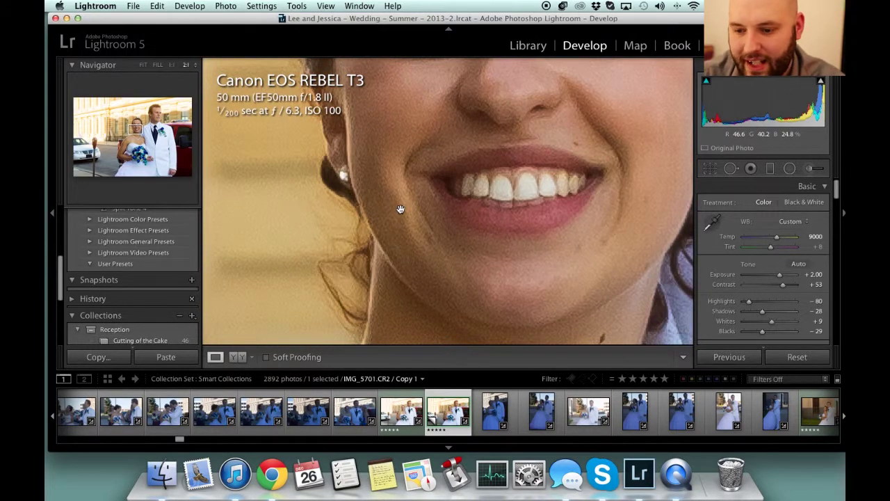
key(k)
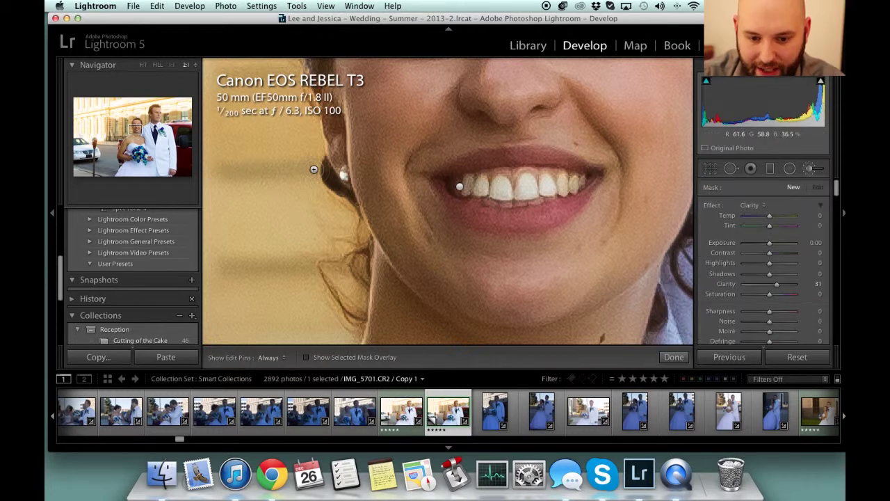
key(h)
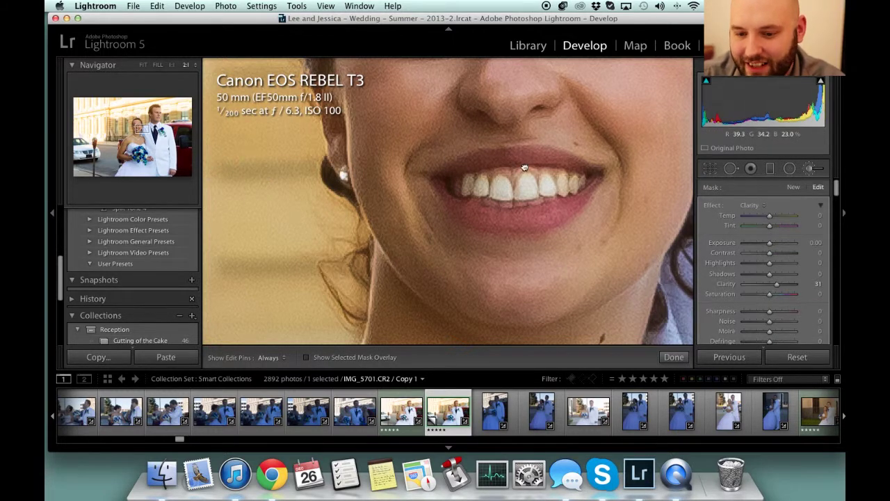
Paint over the bride's earring nearest the groom with a new Clarity brush adjustment at clarity 31, then finish the brush edit.
scroll(626, 157, right, 5)
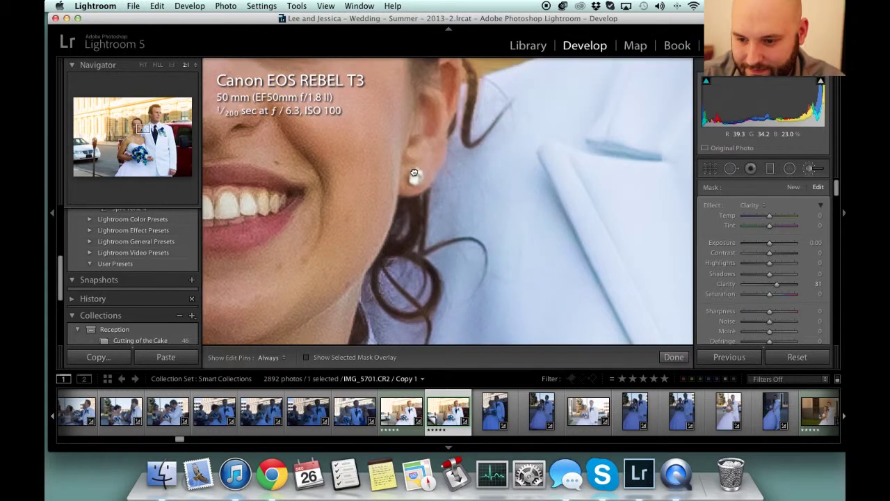
scroll(315, 170, right, 1)
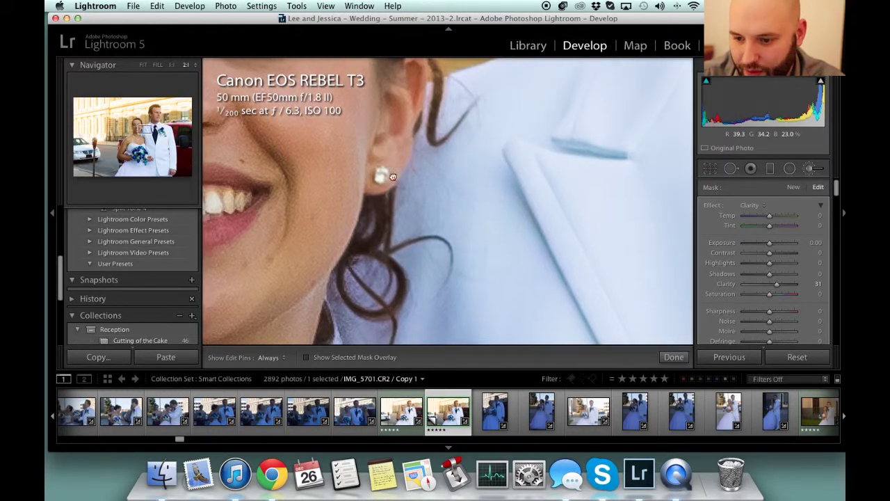
click(816, 172)
click(816, 172)
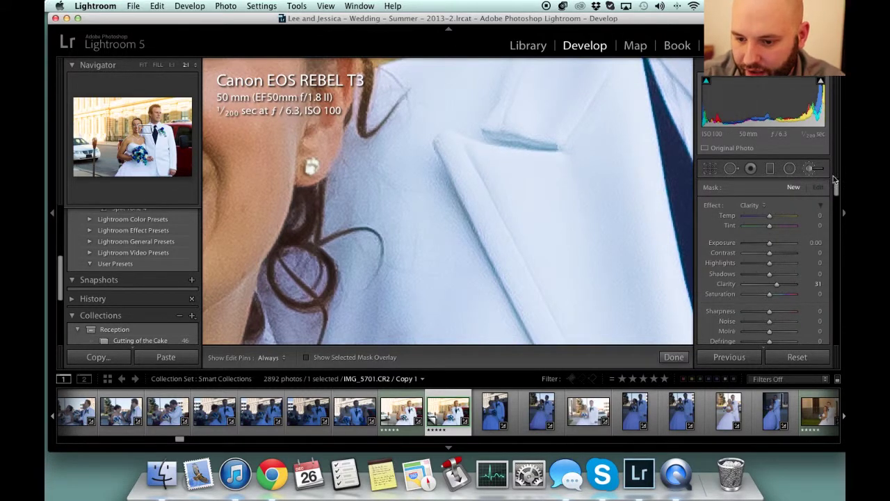
click(816, 170)
click(816, 170)
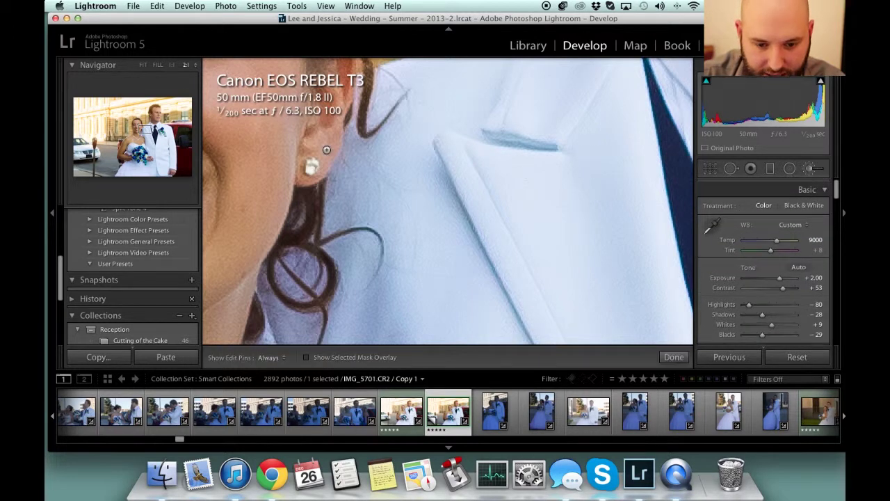
key(h)
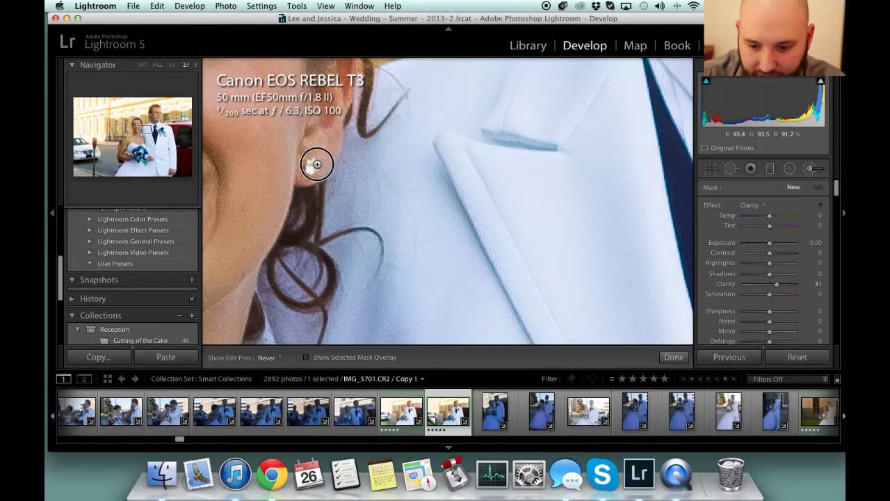
click(673, 356)
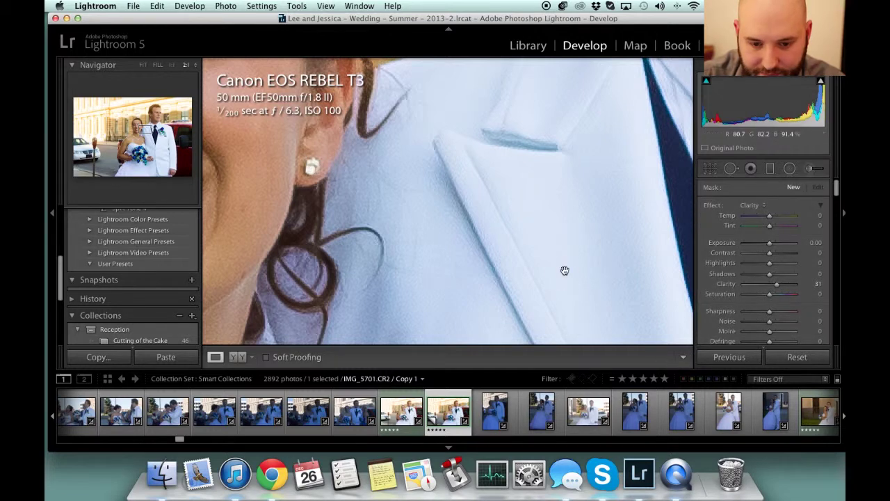
Examine the bride's face, earrings, necklace and shoulder skin at 1:1 magnification, and return to the Fill view.
click(565, 269)
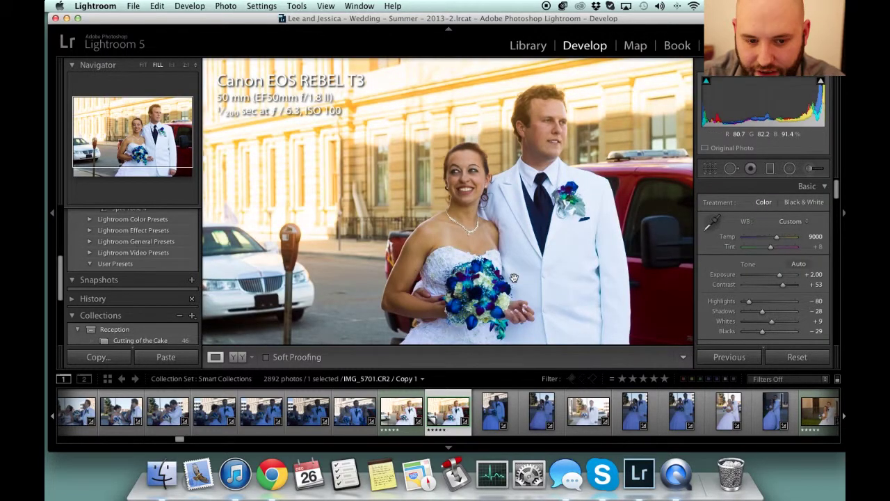
click(172, 65)
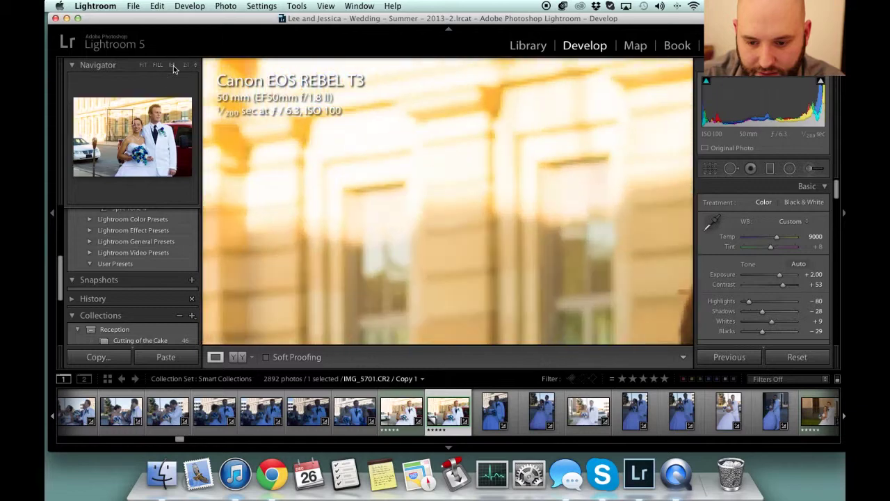
drag(601, 341, 406, 101)
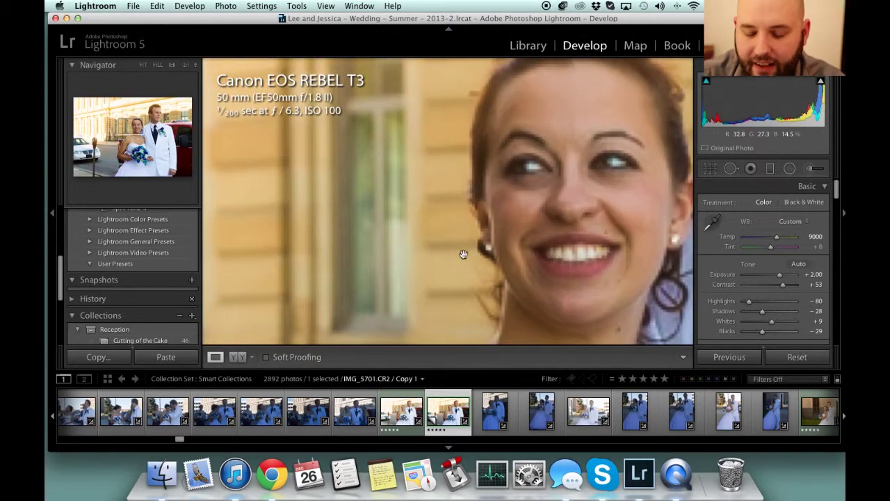
drag(559, 252, 492, 235)
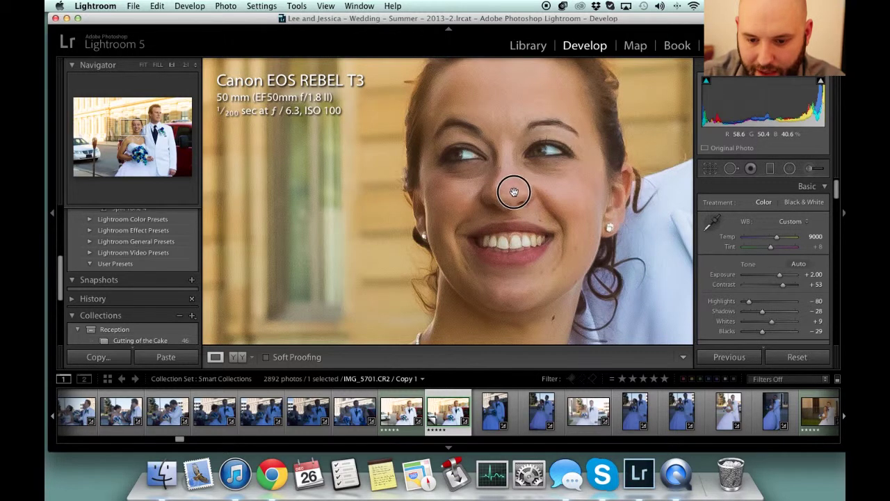
drag(513, 191, 395, 179)
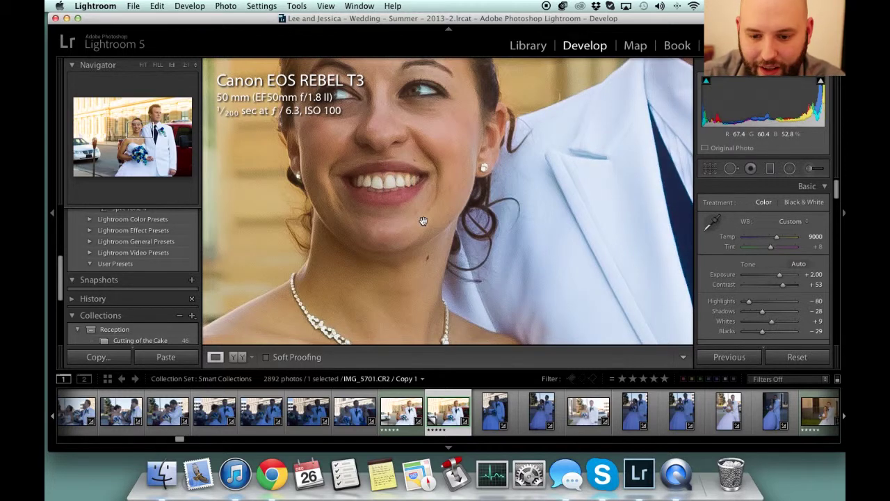
drag(343, 251, 381, 173)
drag(328, 265, 363, 193)
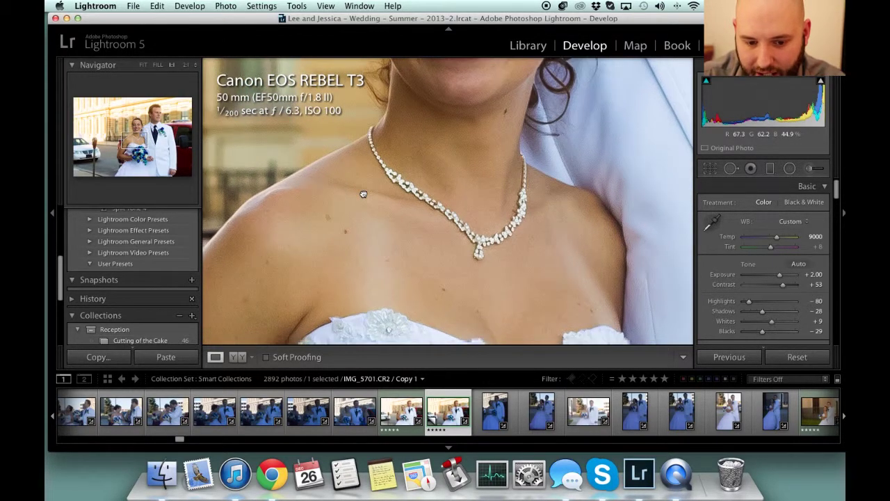
drag(308, 175, 338, 183)
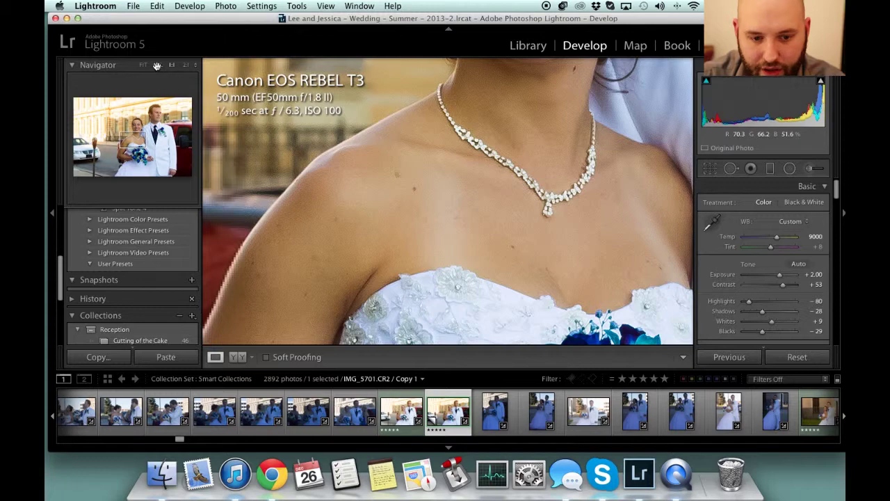
click(157, 64)
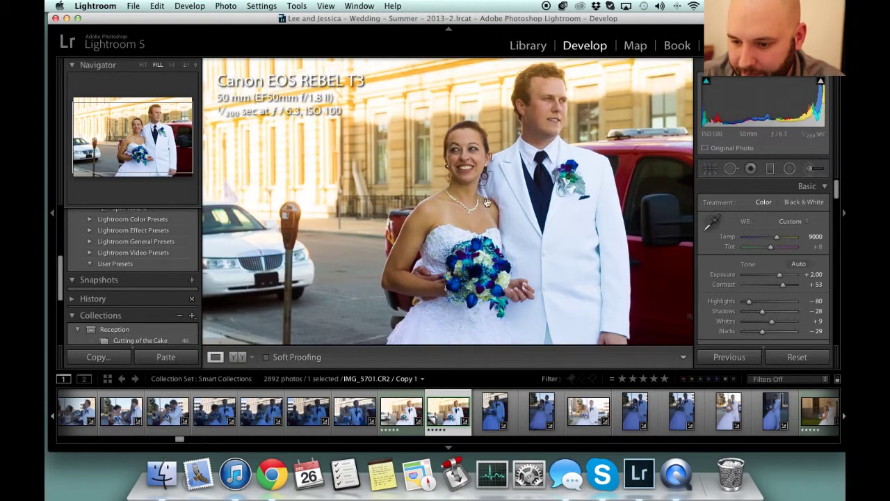
Soften the bride's upper chest skin with the Soft Skin brush effect at clarity -100 and sharpness 25, and finish the brush edit.
click(809, 168)
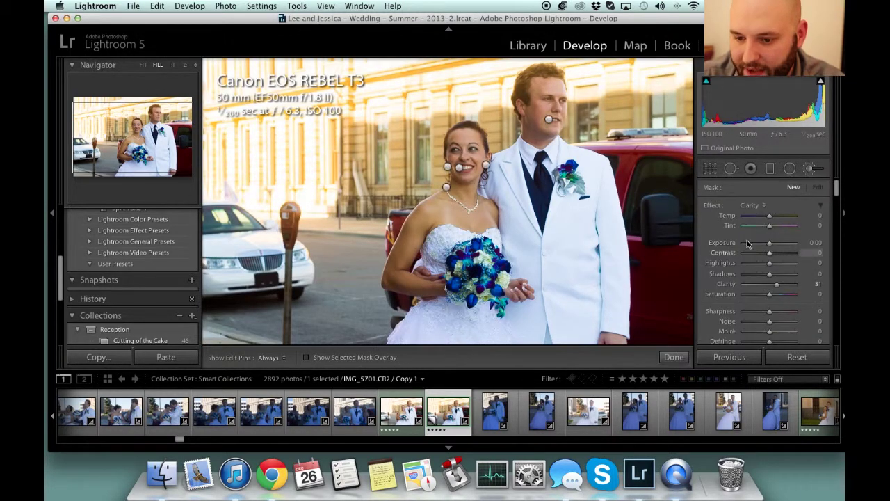
click(753, 205)
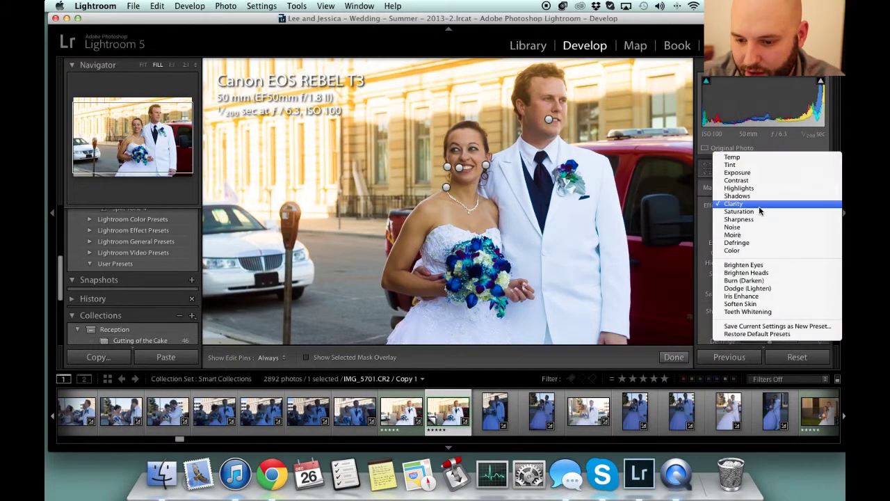
click(738, 304)
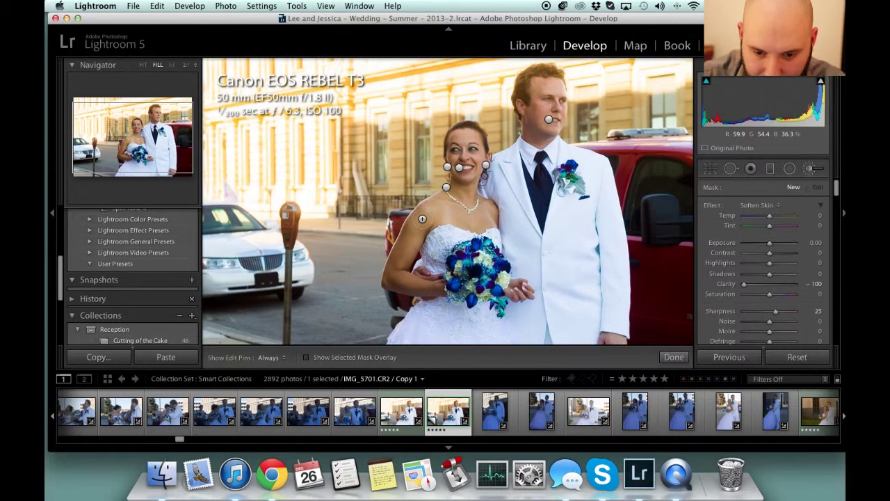
key(h)
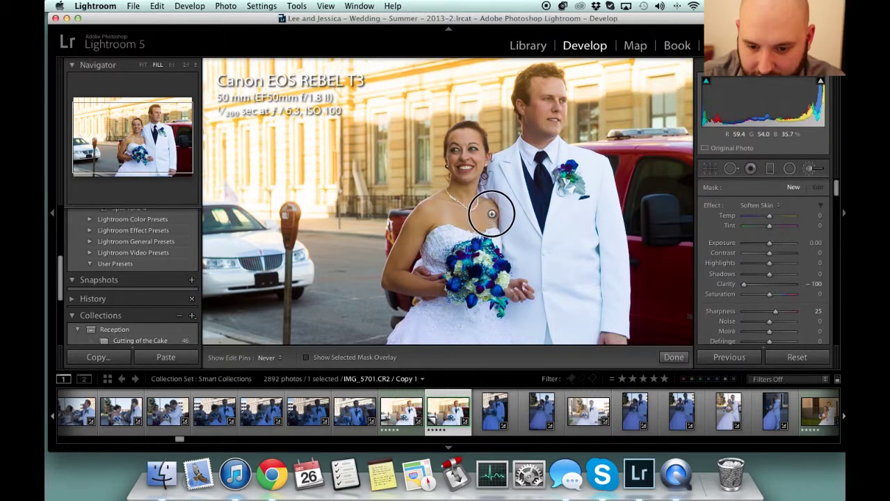
drag(483, 215, 487, 220)
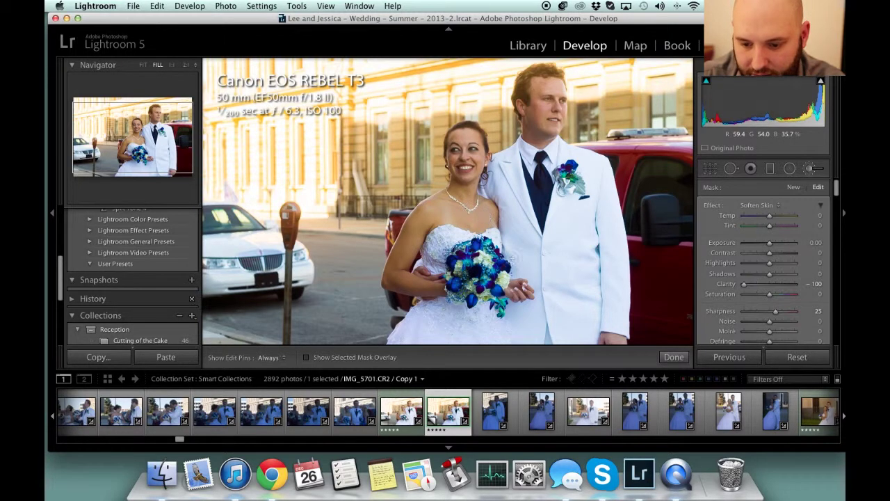
click(685, 359)
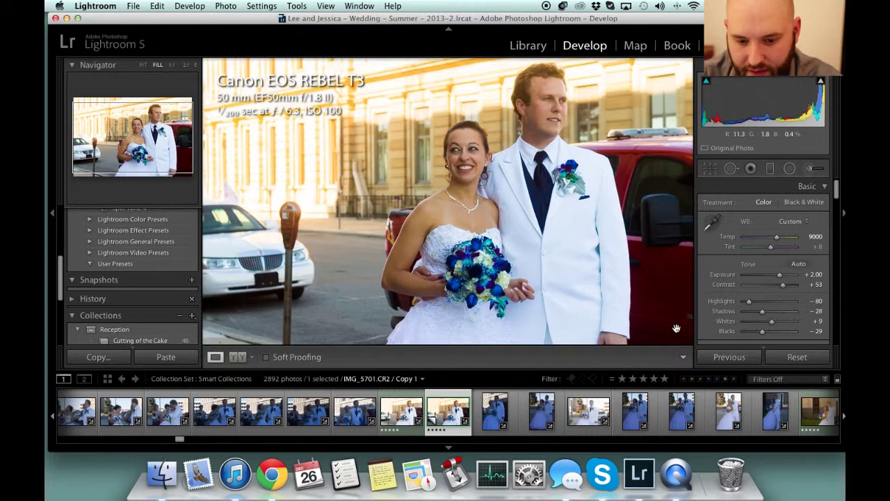
Compare the bride's skin with and without the last Soft Skin brush stroke by repeatedly undoing and redoing it.
key(super+z)
key(super+shift+z)
key(super+z)
key(super+shift+z)
key(super+z)
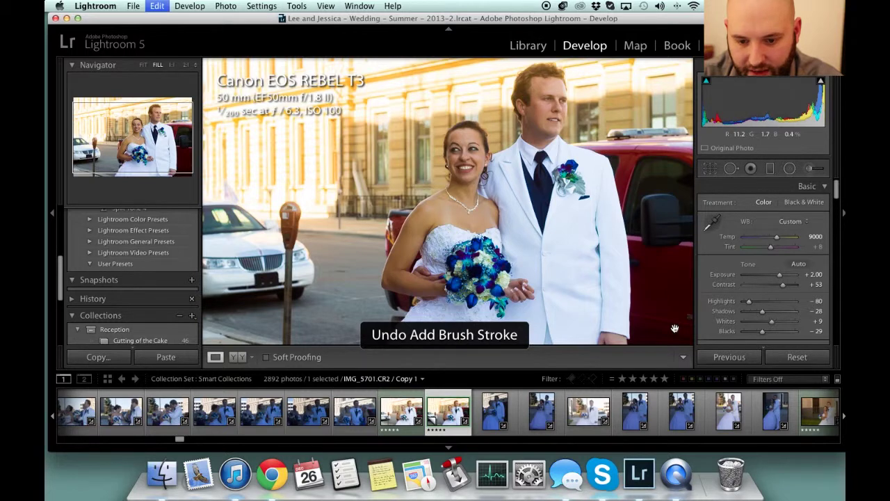
key(super+shift+z)
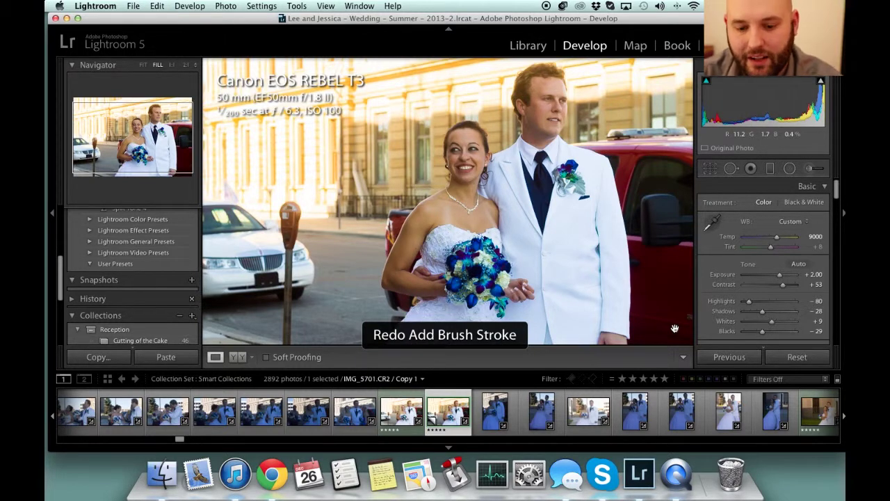
key(super+z)
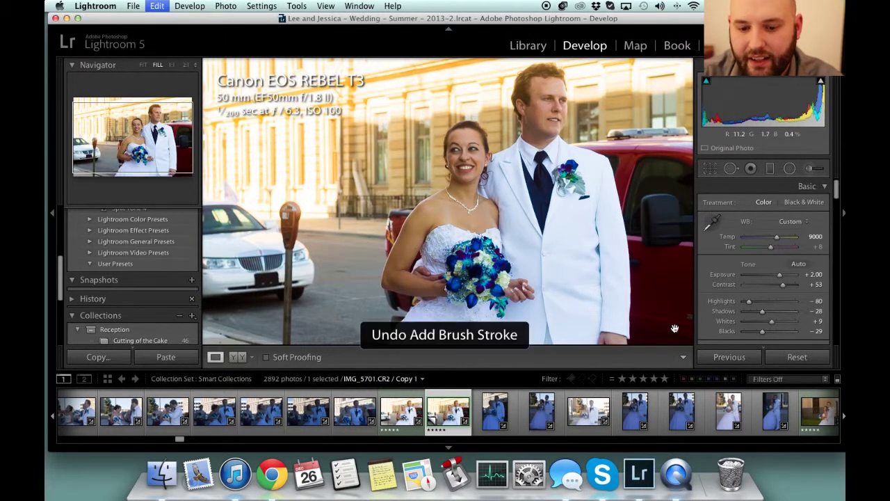
Redo the skin brush stroke, and paint the groom's hair with a new Clarity brush adjustment at clarity 45, finishing the brush edit.
key(super+shift+z)
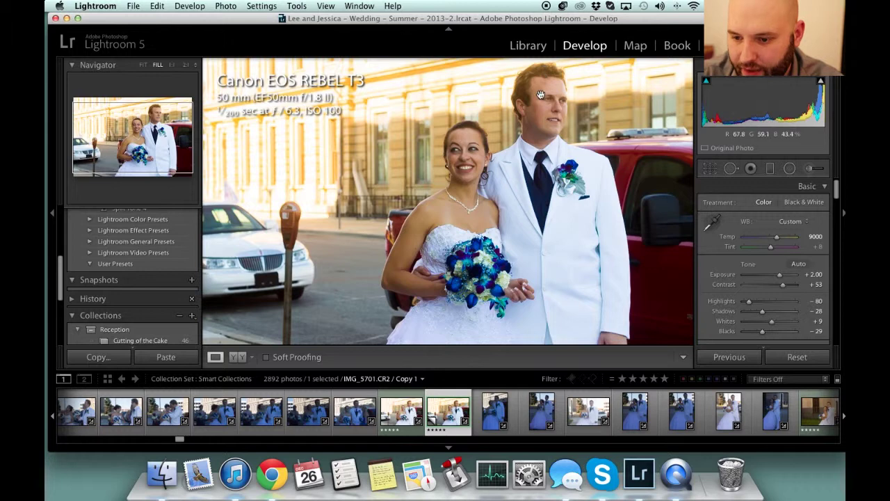
click(816, 170)
click(748, 204)
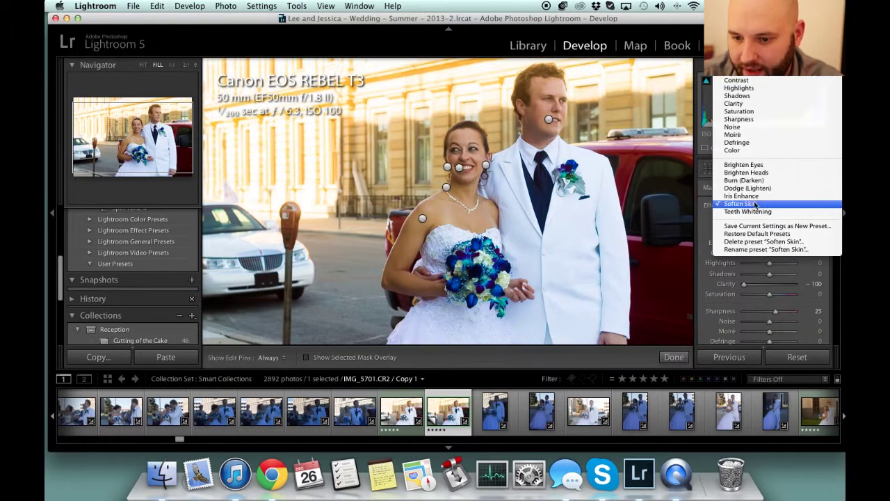
click(724, 104)
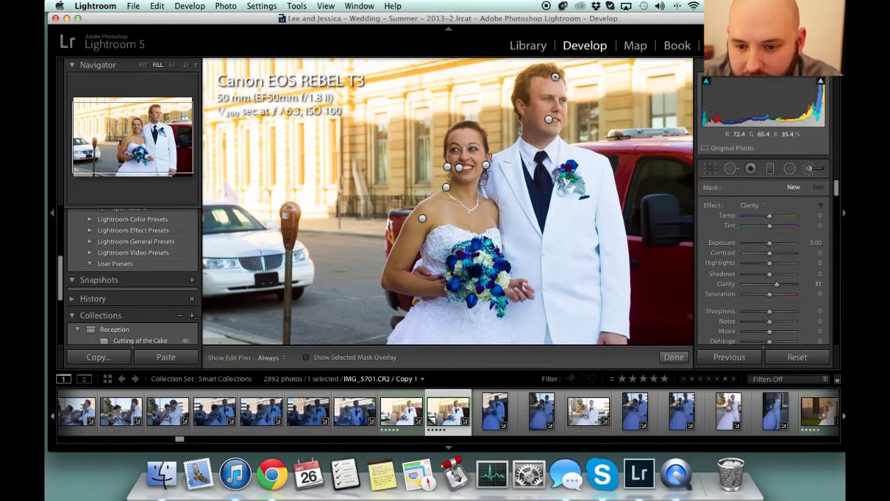
key(h)
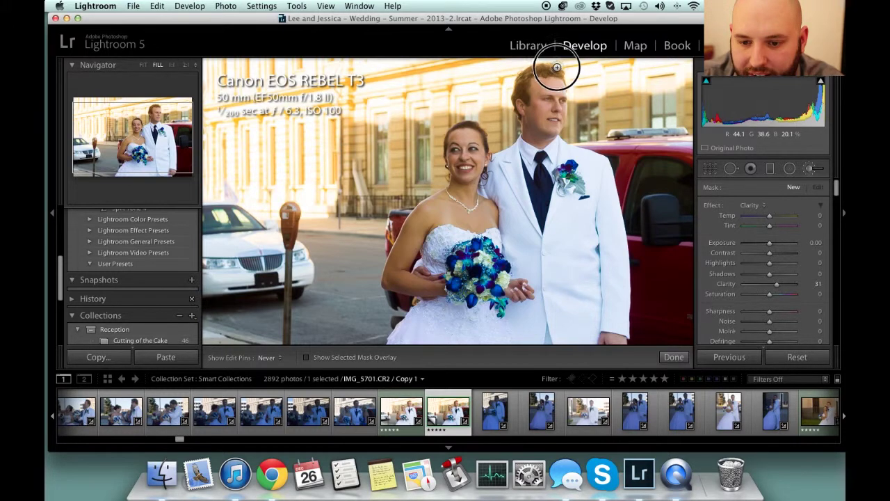
key(h)
click(537, 125)
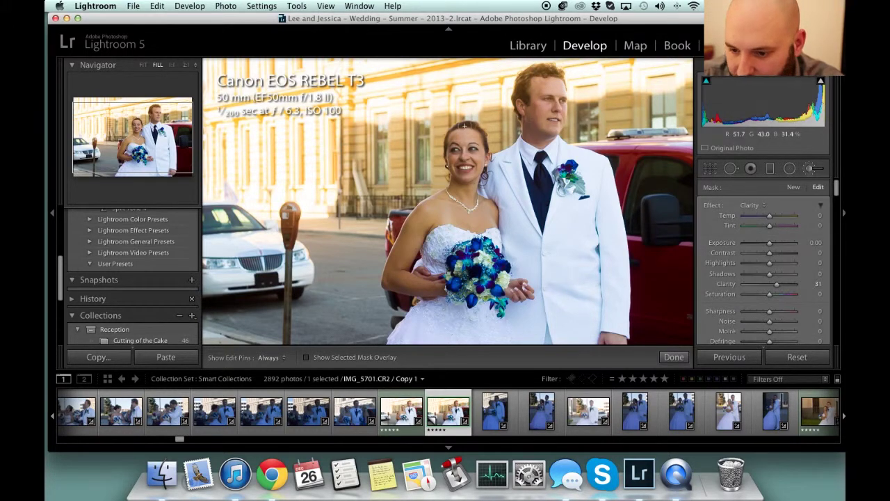
mouse_move(777, 288)
mouse_down()
mouse_move(804, 287)
mouse_move(781, 285)
mouse_up()
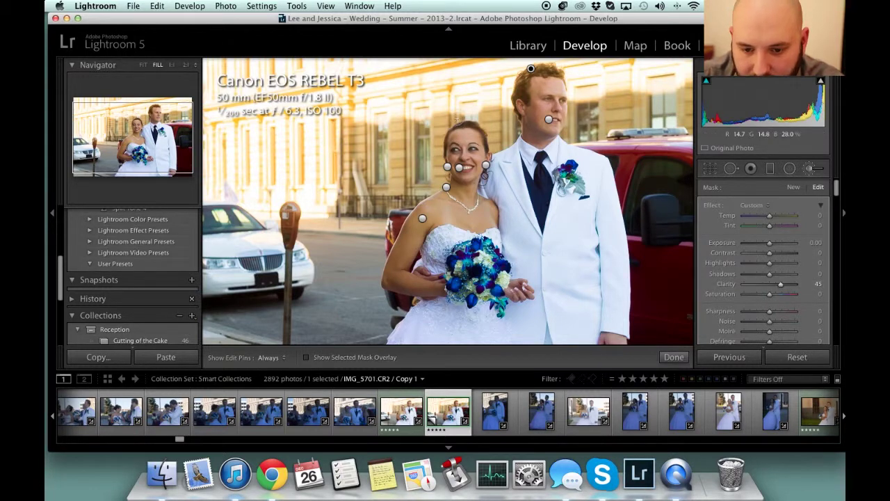
click(675, 356)
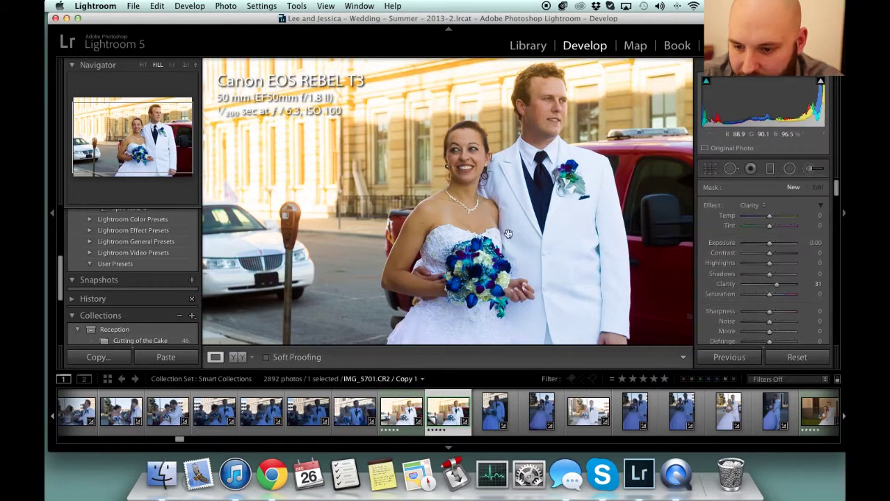
Paint over the bride's hair with a new Clarity brush adjustment at clarity 100, and finish the brush edit.
click(823, 168)
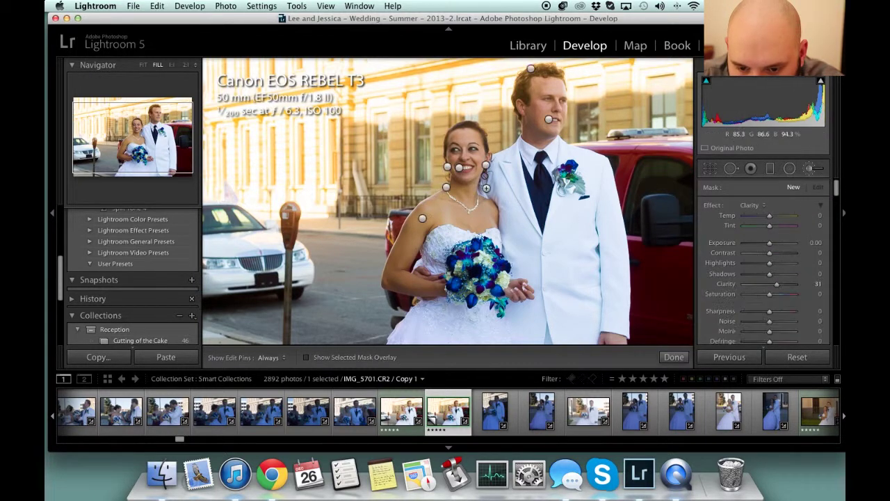
key(h)
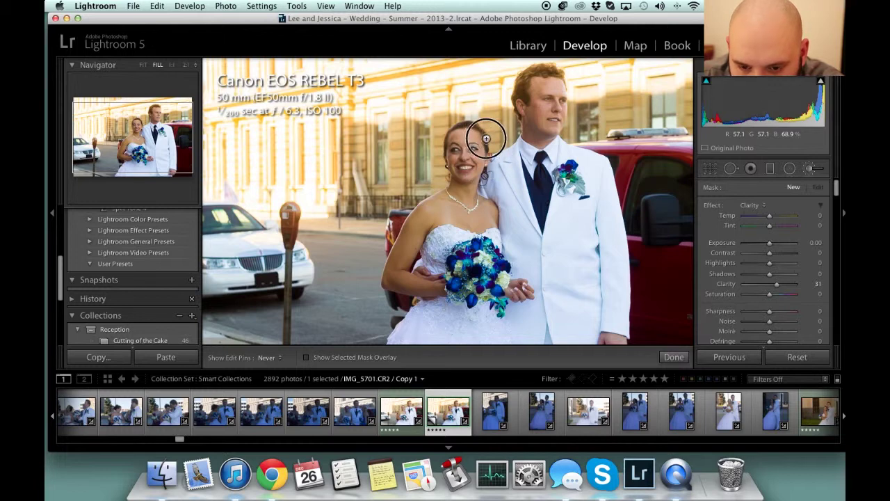
key(h)
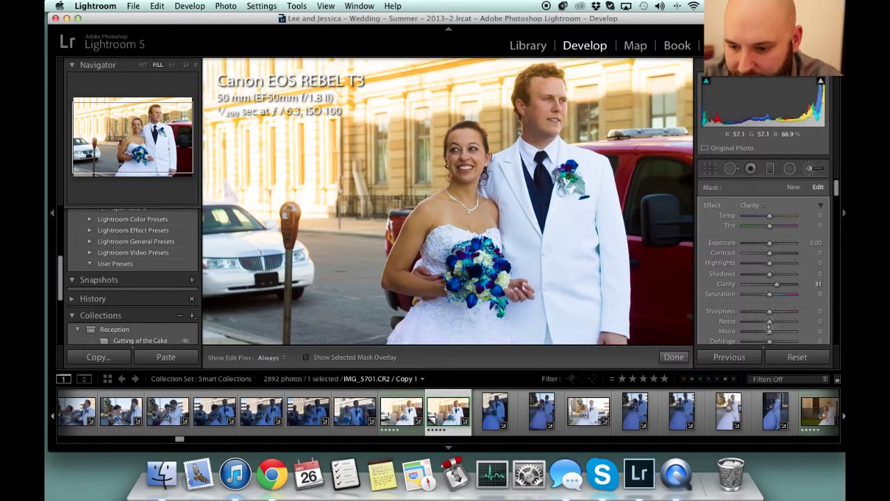
drag(782, 284, 839, 288)
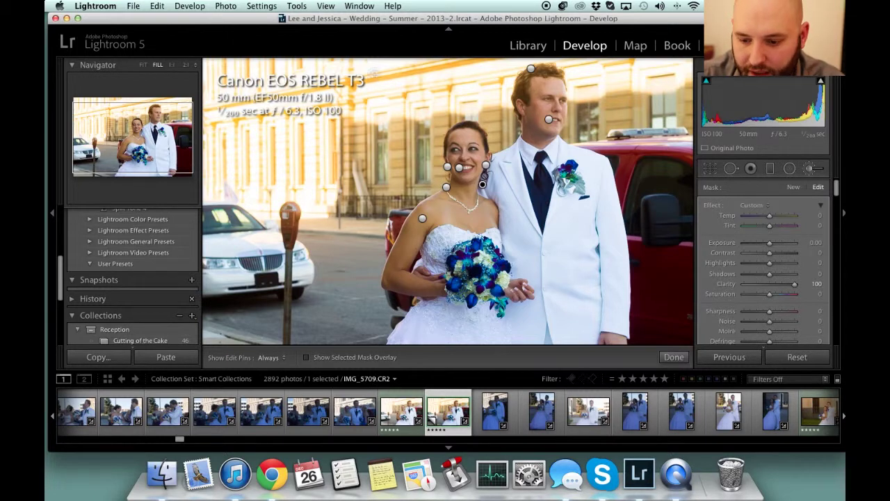
click(673, 357)
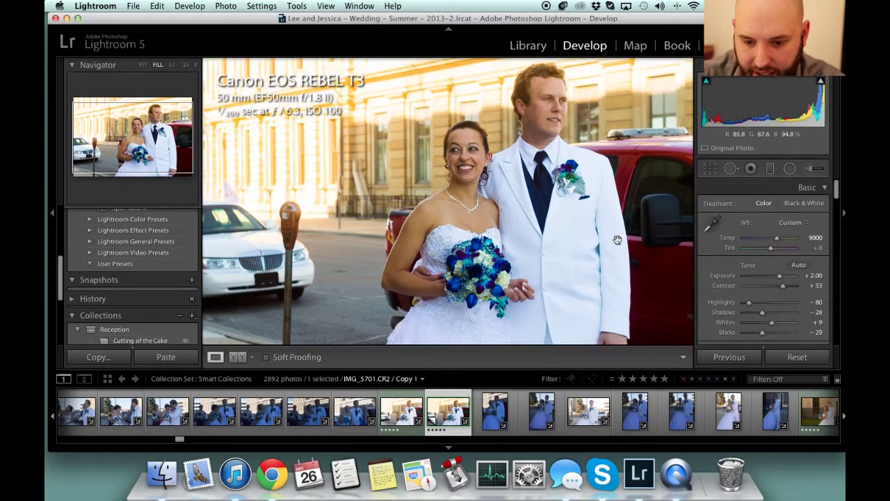
Compare the bride's hair with and without the last clarity change by repeatedly undoing and redoing it.
key(super+z)
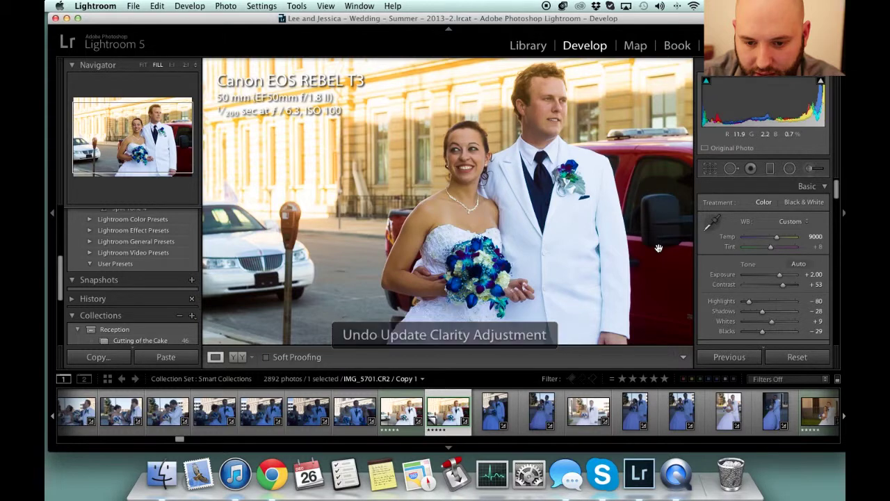
key(super+shift+z)
key(super+z)
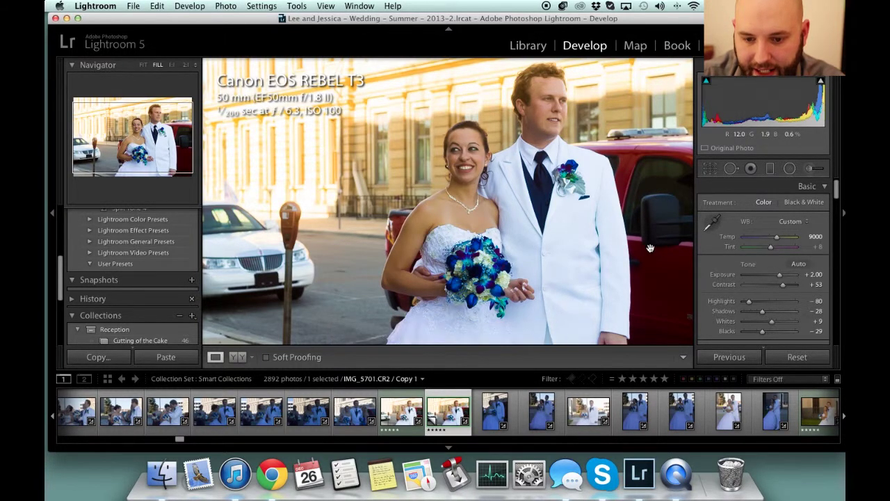
key(super+shift+z)
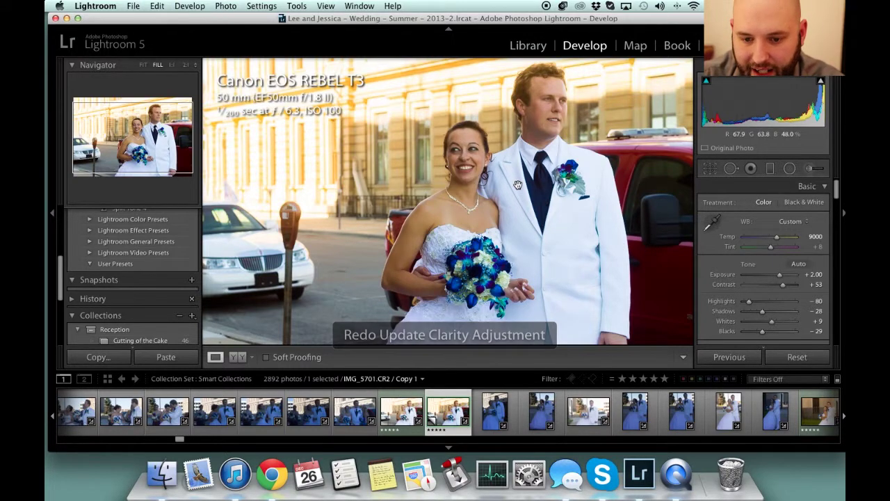
Reopen the brush adjustment on the bride's hair at 1:1 magnification and show its mask overlay.
click(458, 125)
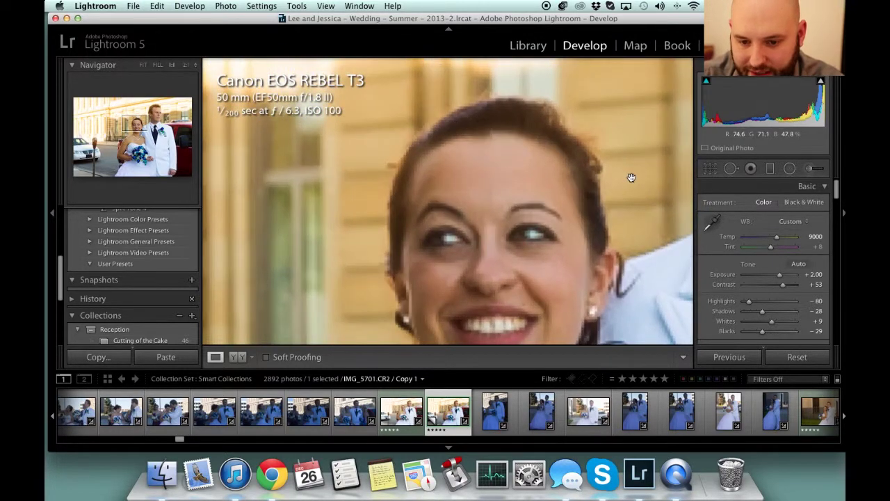
key(k)
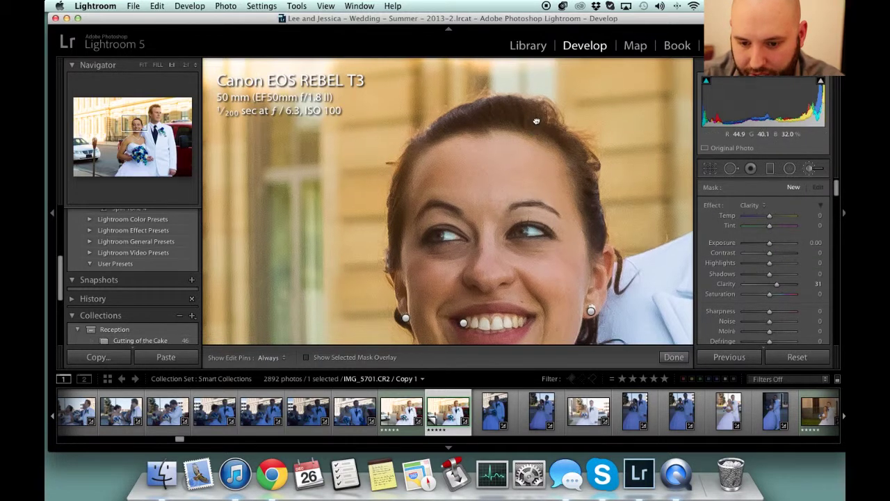
scroll(551, 312, down, 5)
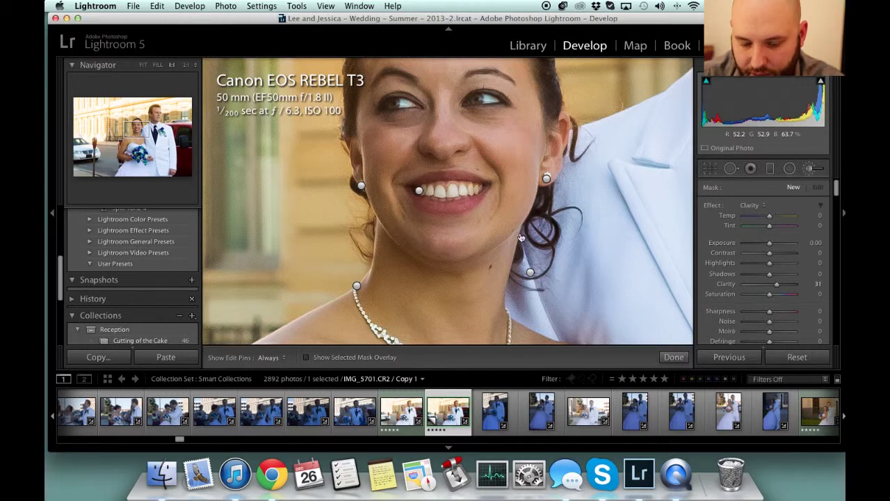
click(531, 272)
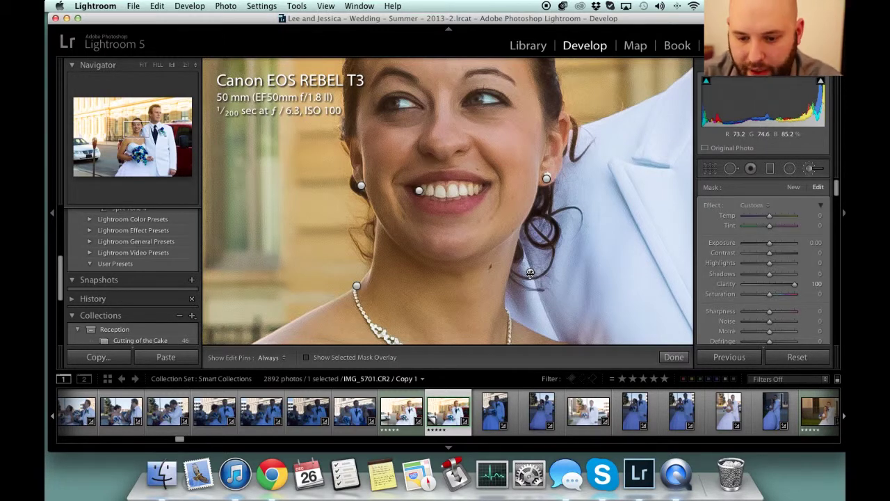
key(o)
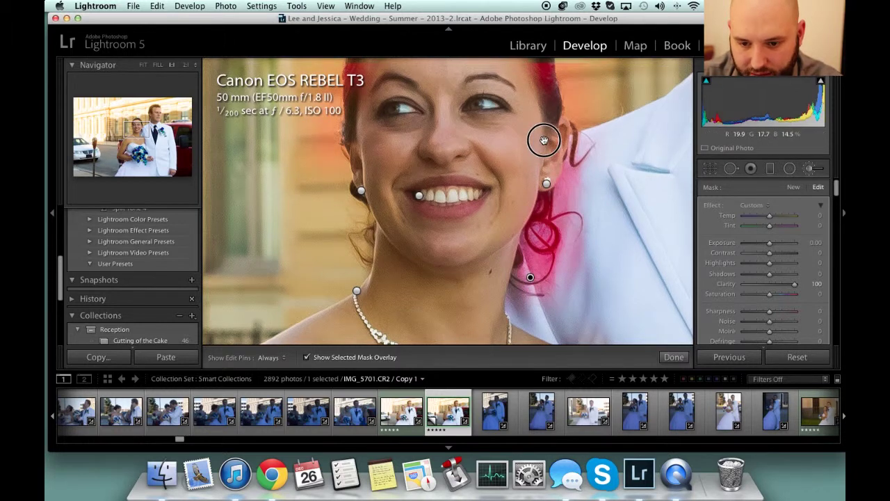
Set the sharpness of the bride's hair brush adjustment to 51.
drag(542, 144, 531, 192)
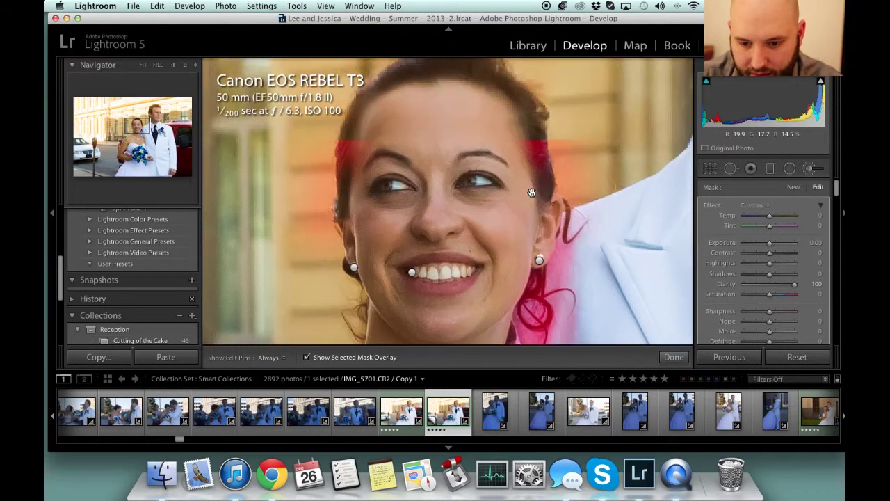
scroll(793, 291, down, 4)
scroll(784, 285, up, 3)
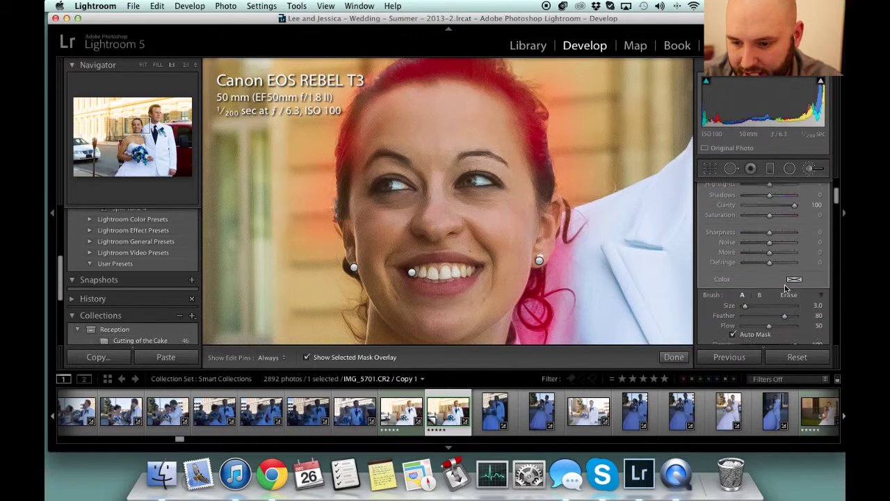
click(782, 276)
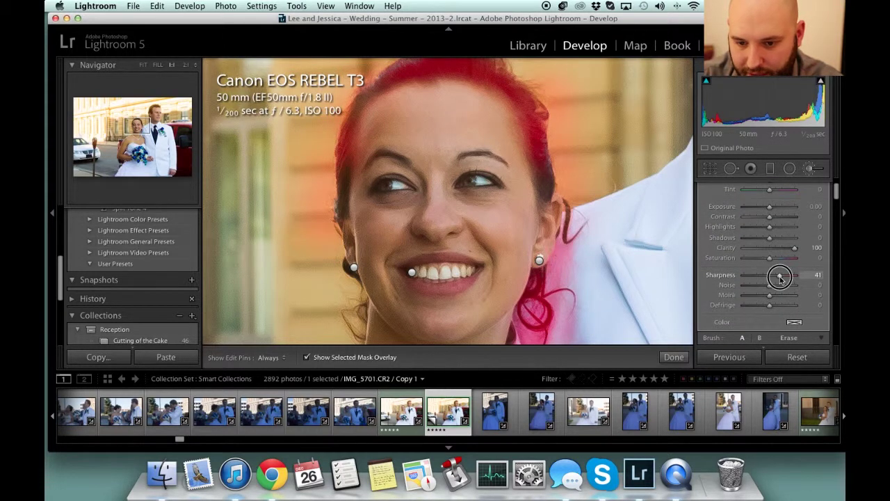
scroll(782, 278, up, 1)
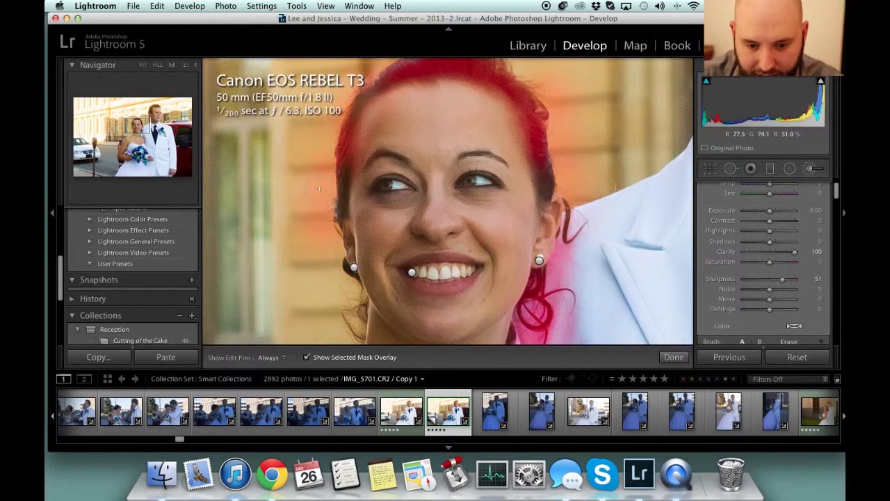
Extend the hair mask down the side of the bride's face away from the groom, finish the brush edit and return to the Fill view.
key(h)
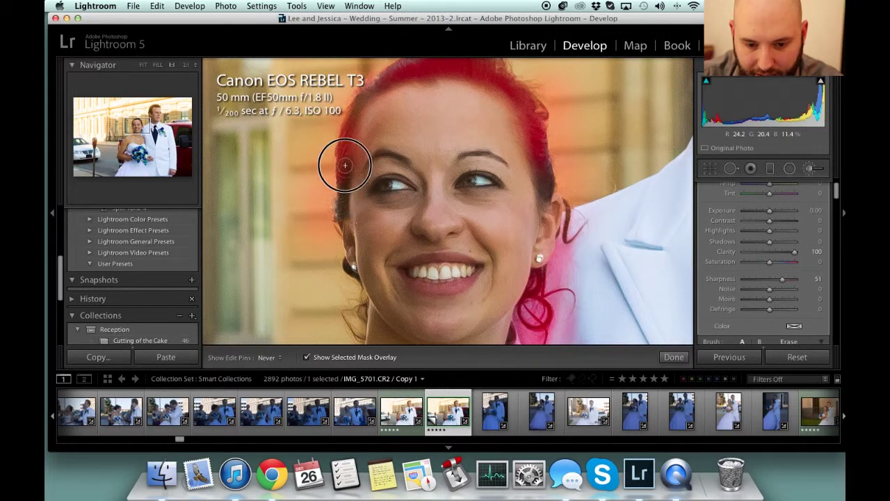
mouse_move(337, 225)
mouse_down()
mouse_move(346, 269)
mouse_move(360, 307)
mouse_up()
key(h)
key(h)
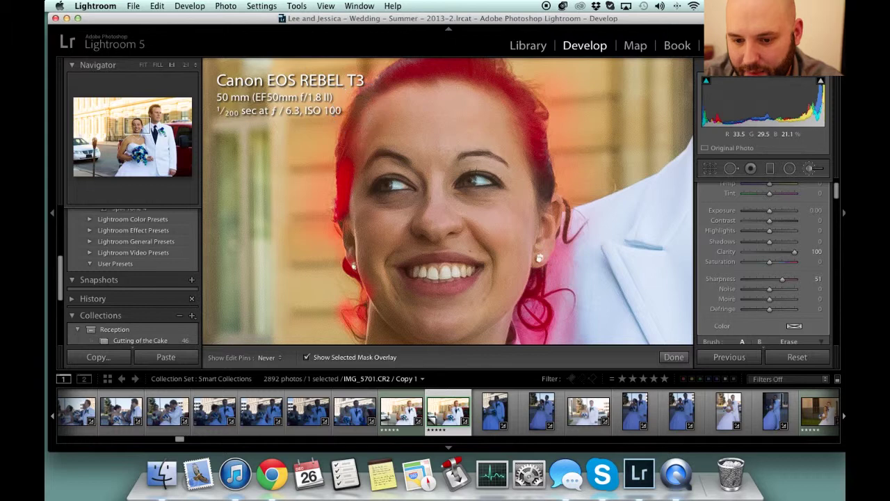
key(h)
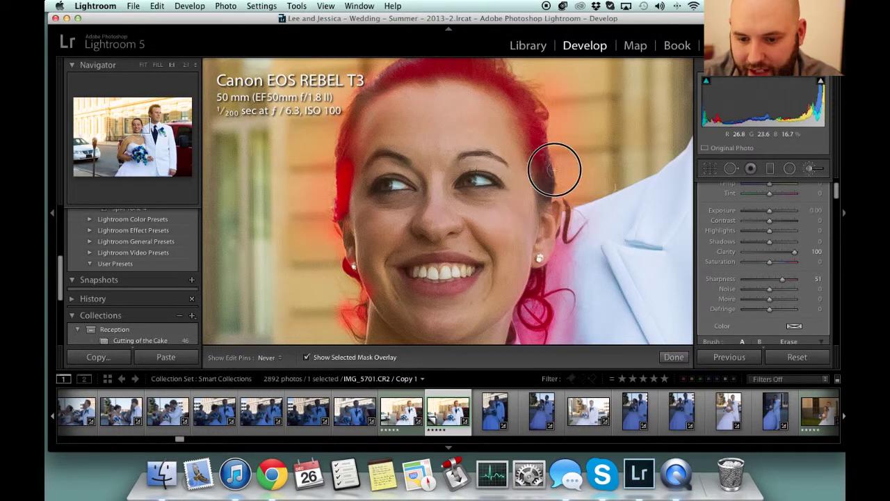
click(674, 357)
click(544, 251)
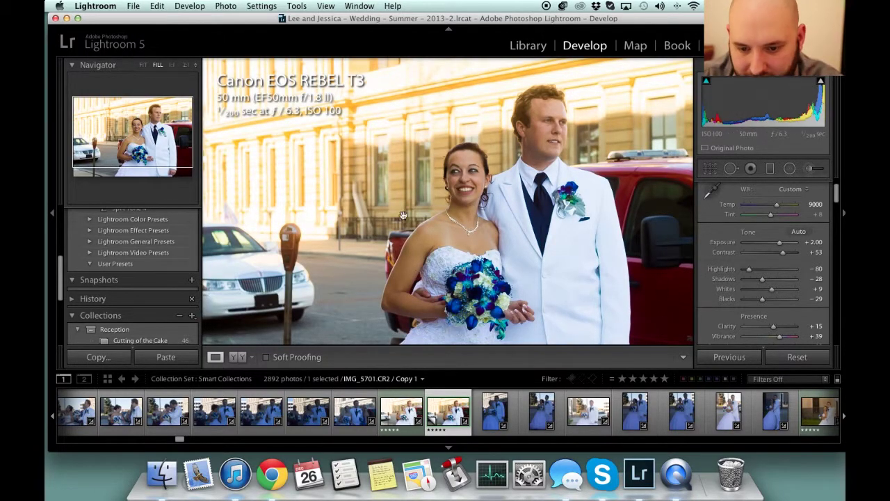
Examine the bride's hair, face and eyes at 1:1 magnification and her eyes more closely at 2:1.
click(169, 65)
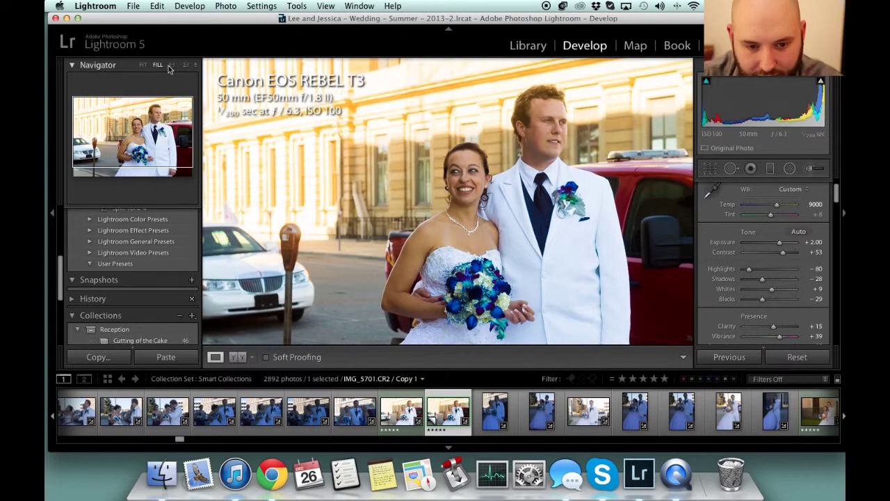
drag(495, 269, 335, 171)
click(424, 325)
click(421, 210)
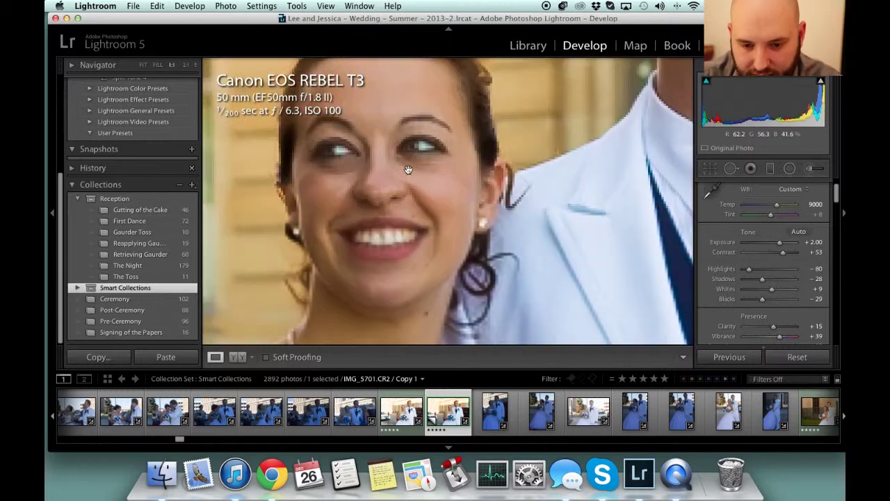
drag(412, 139, 419, 173)
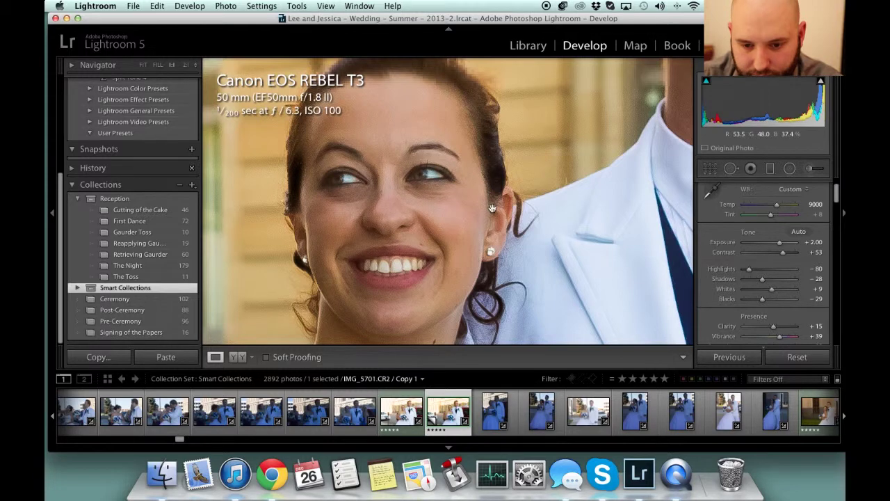
drag(316, 169, 371, 148)
drag(410, 224, 418, 224)
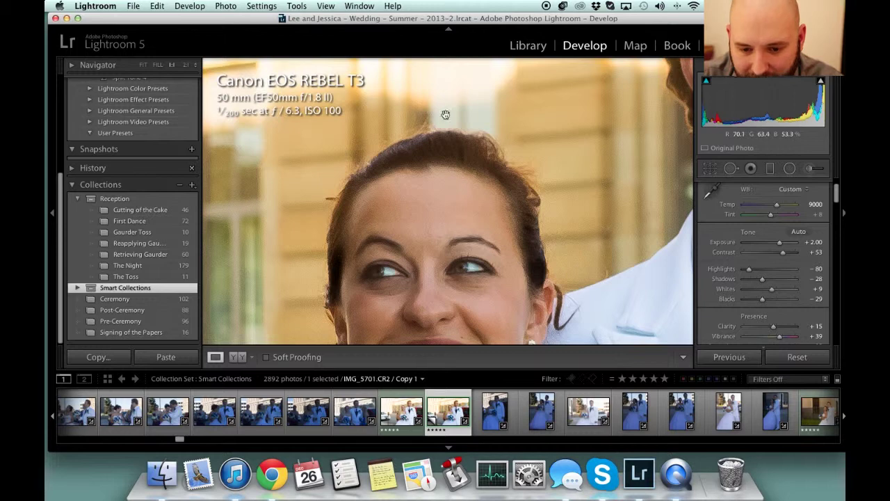
drag(415, 169, 415, 143)
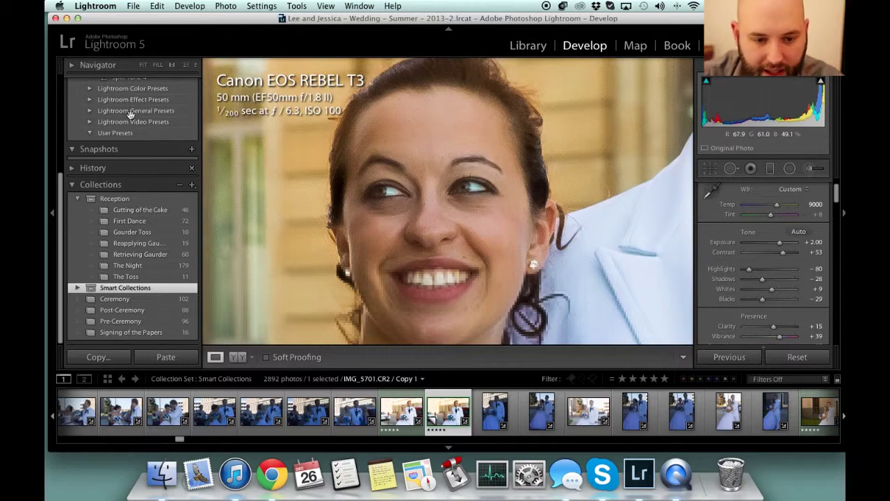
click(186, 64)
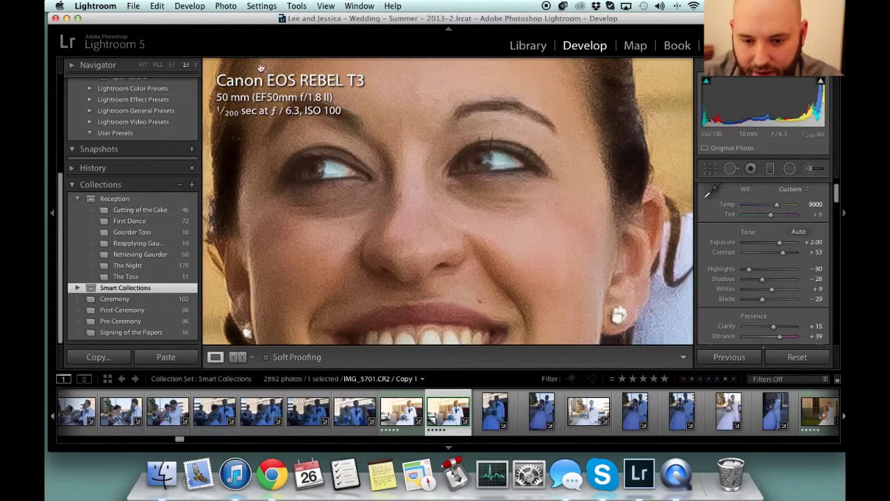
drag(424, 185, 489, 193)
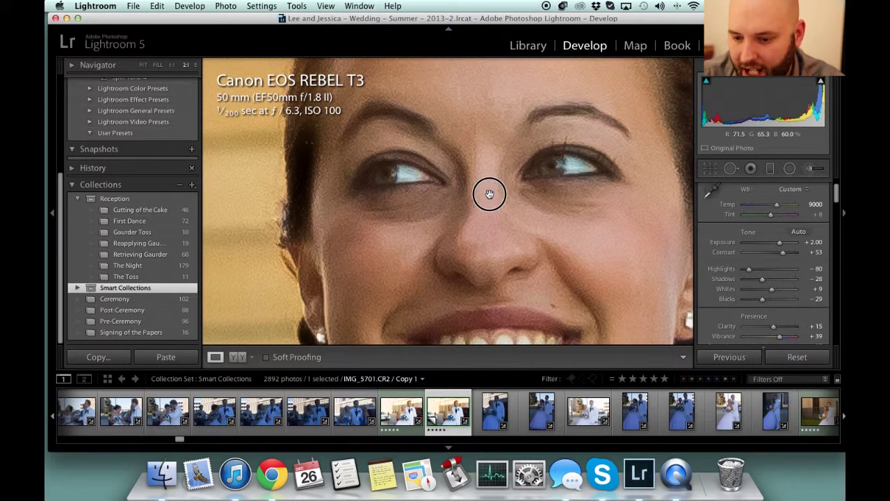
Start a new brush adjustment for the bride's eyes with the Brighten Eyes effect preset.
click(814, 172)
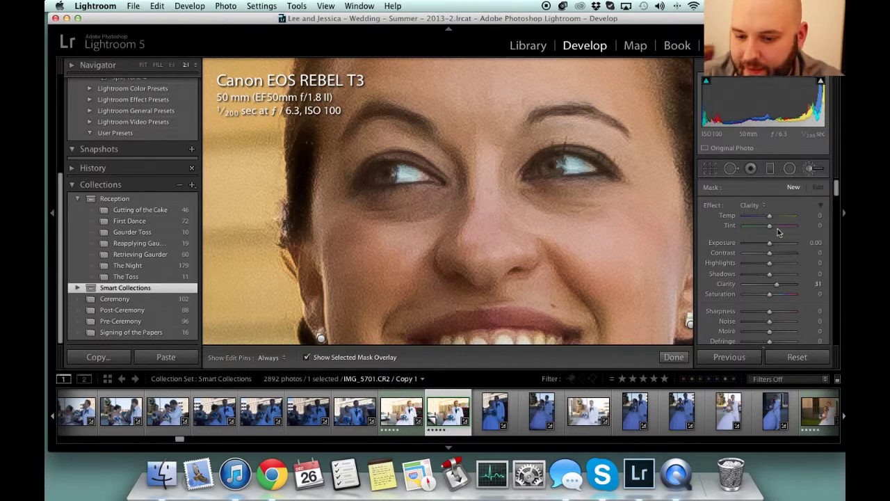
click(758, 205)
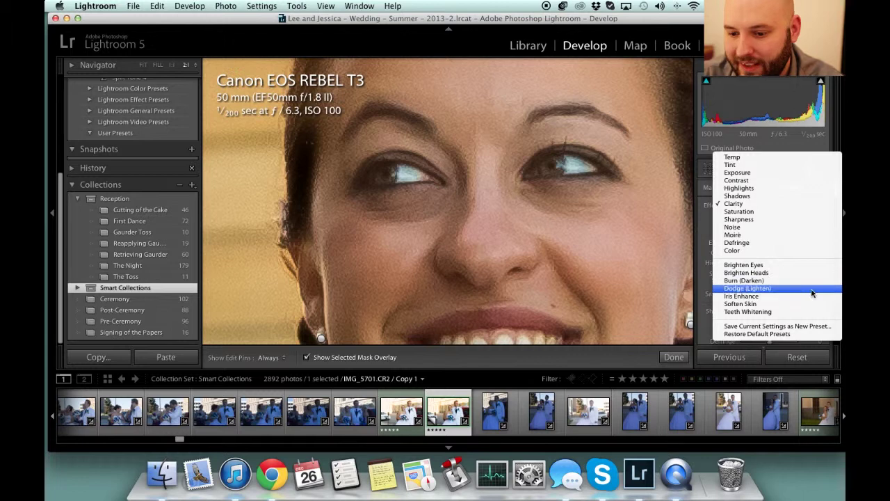
click(754, 265)
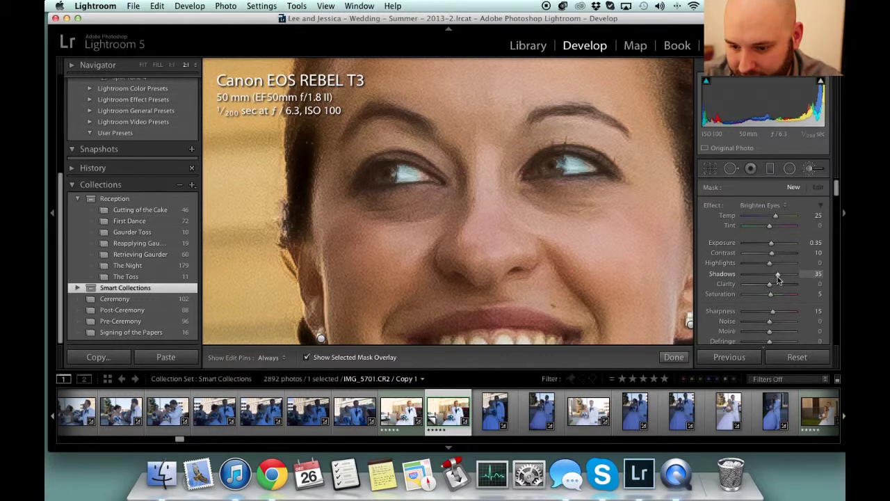
Paint the Brighten Eyes adjustment over both of the bride's eyes and finish the brush edit.
key(h)
mouse_move(573, 173)
mouse_down()
mouse_move(522, 173)
mouse_move(560, 170)
mouse_move(560, 160)
mouse_move(550, 168)
mouse_move(587, 158)
mouse_move(545, 168)
mouse_move(602, 163)
mouse_up()
key(h)
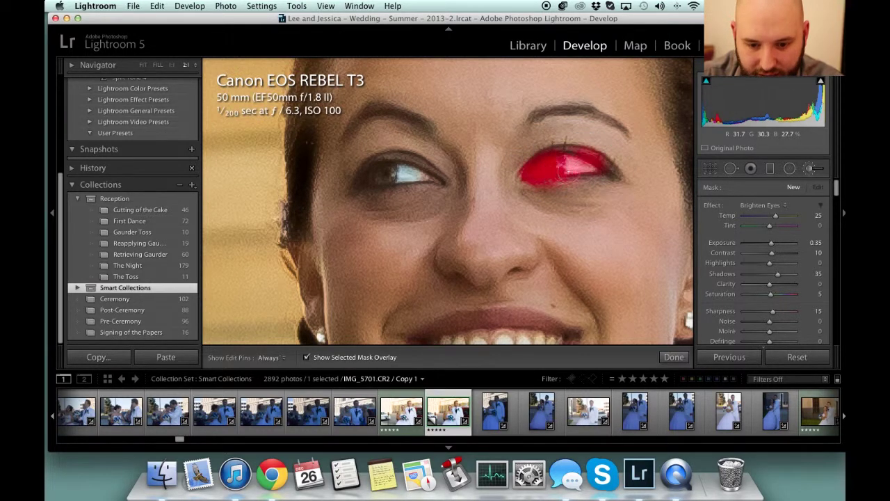
key(h)
mouse_move(386, 176)
mouse_down()
mouse_move(397, 155)
mouse_move(377, 173)
mouse_move(412, 178)
mouse_up()
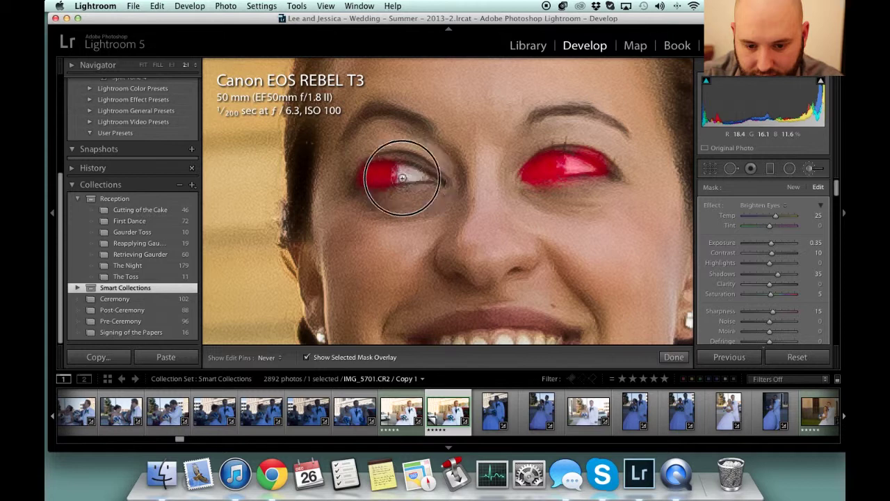
click(677, 357)
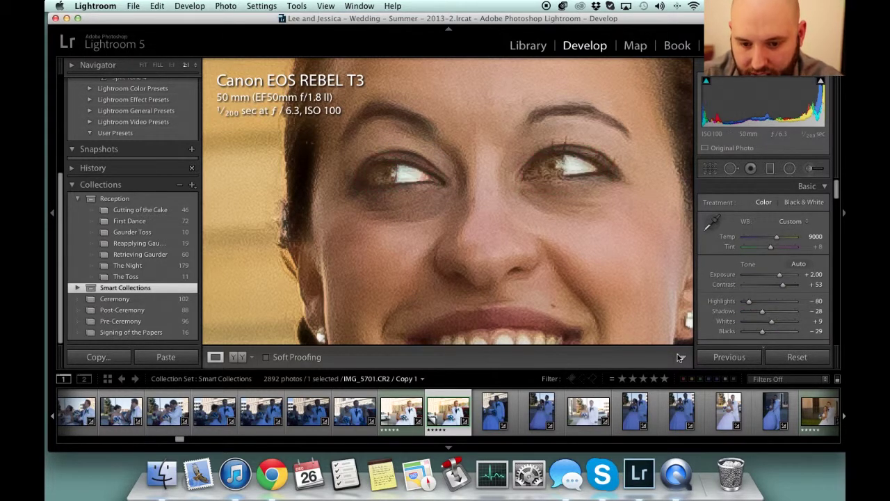
Examine the brightened eyes in the Fill view and at 1:1 magnification.
click(489, 128)
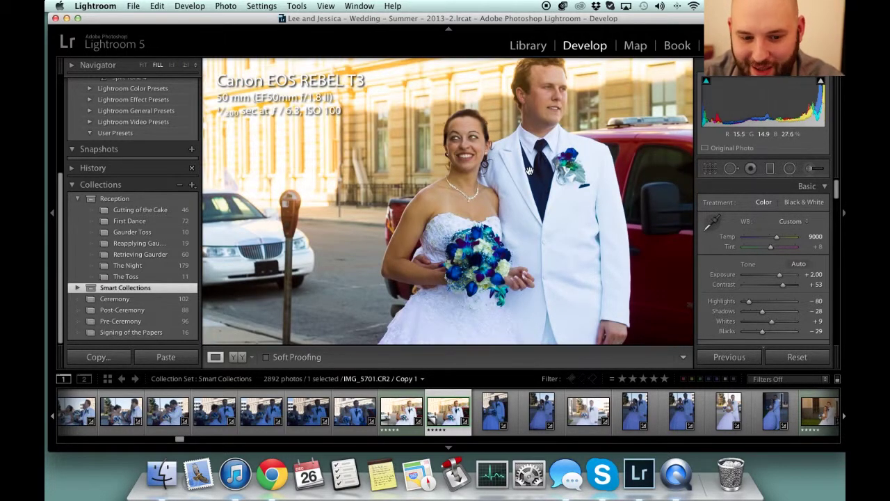
click(172, 65)
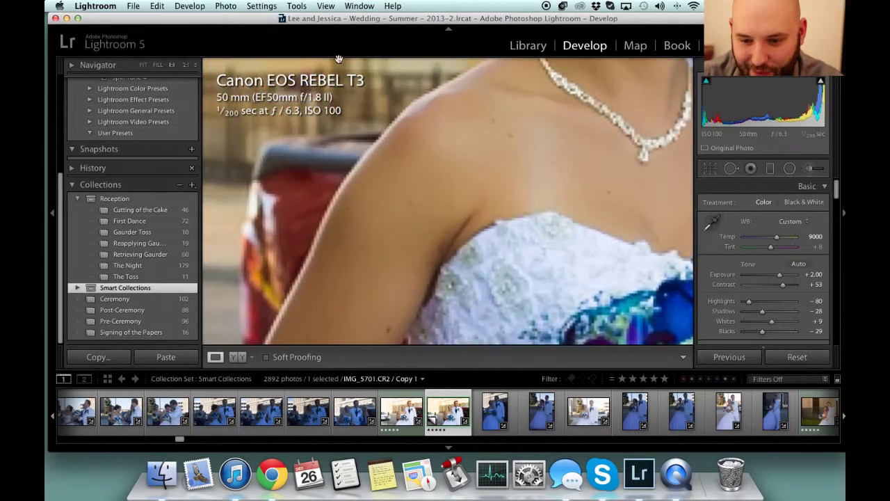
drag(487, 153, 476, 257)
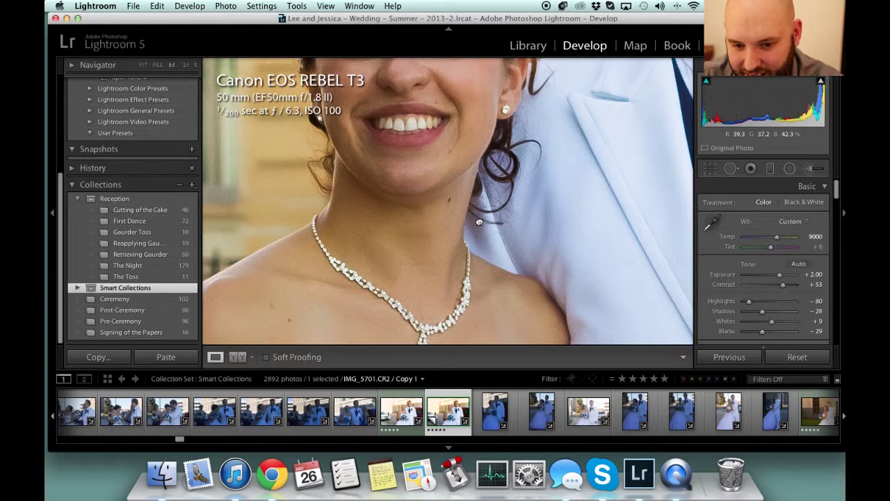
scroll(478, 221, up, 3)
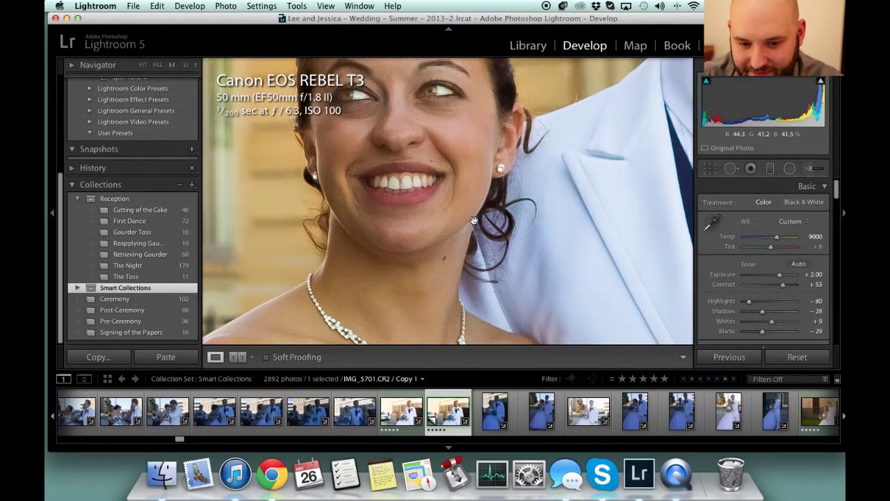
scroll(437, 175, up, 5)
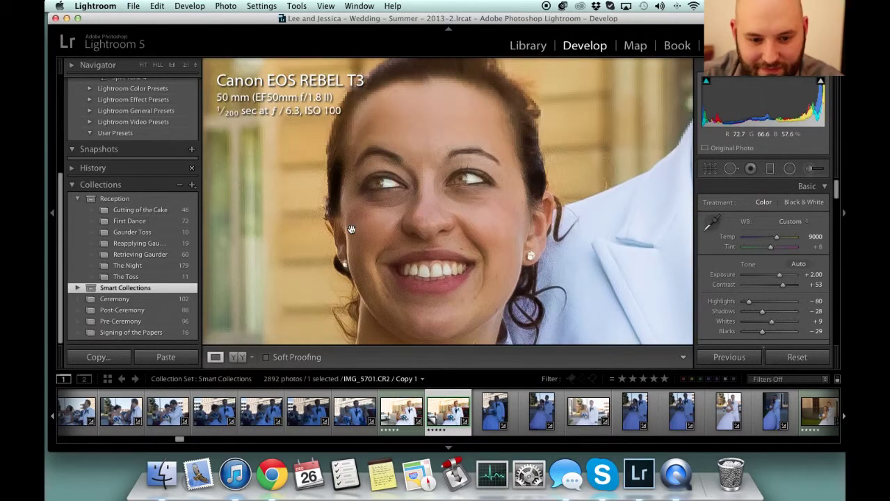
Remove the Brighten Eyes brush adjustments from both of the bride's eyes at 2:1 magnification.
click(184, 65)
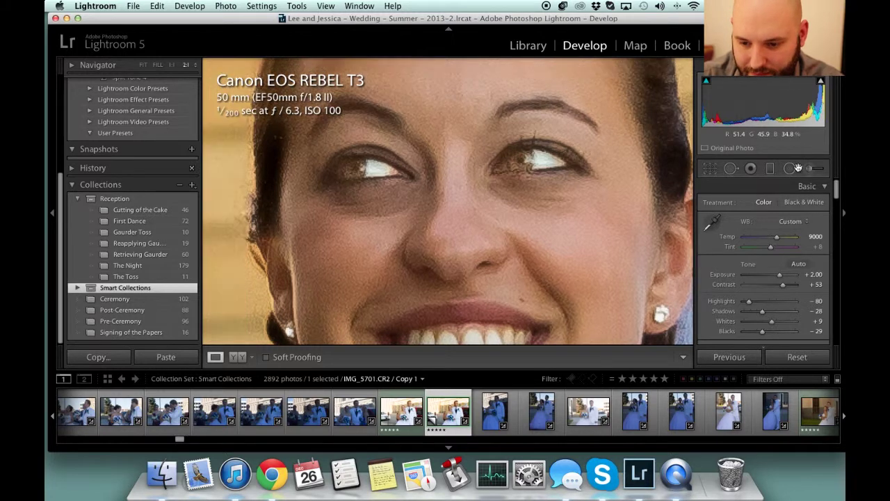
click(800, 168)
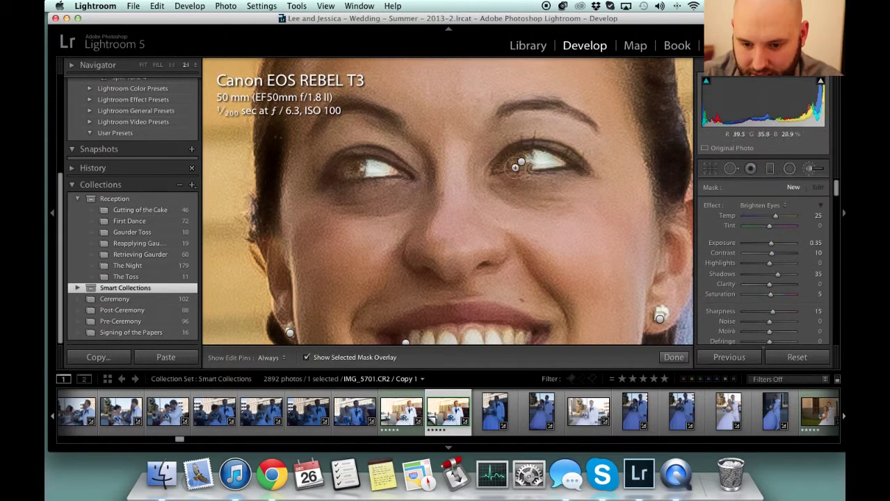
click(521, 163)
click(520, 161)
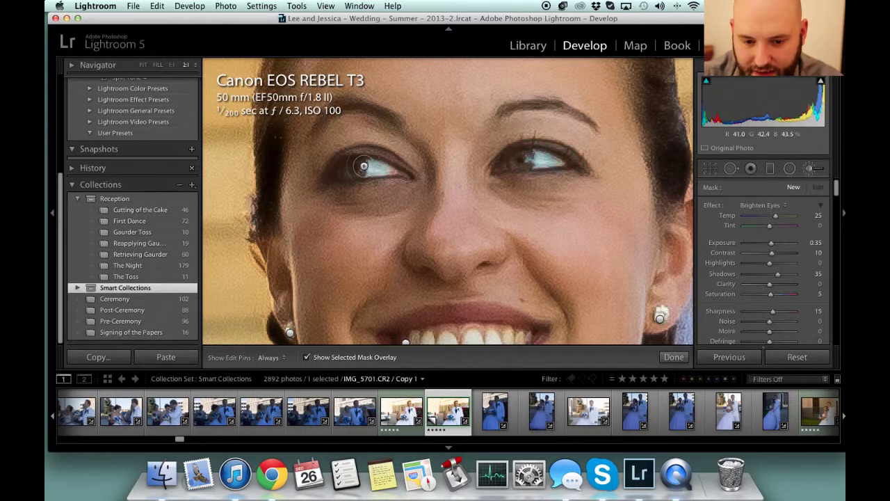
Set the exposure of the new eye brush to 0.10 and its sharpness to 20.
click(816, 242)
text(0.1)
key(Return)
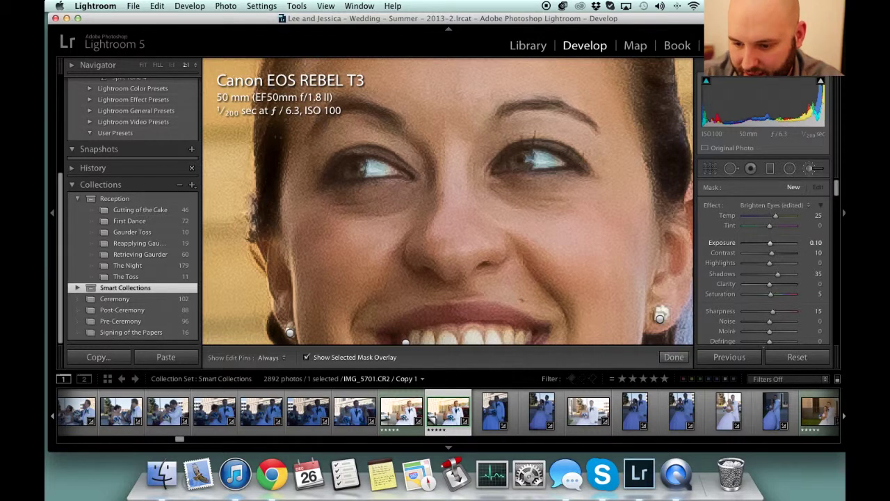
click(816, 312)
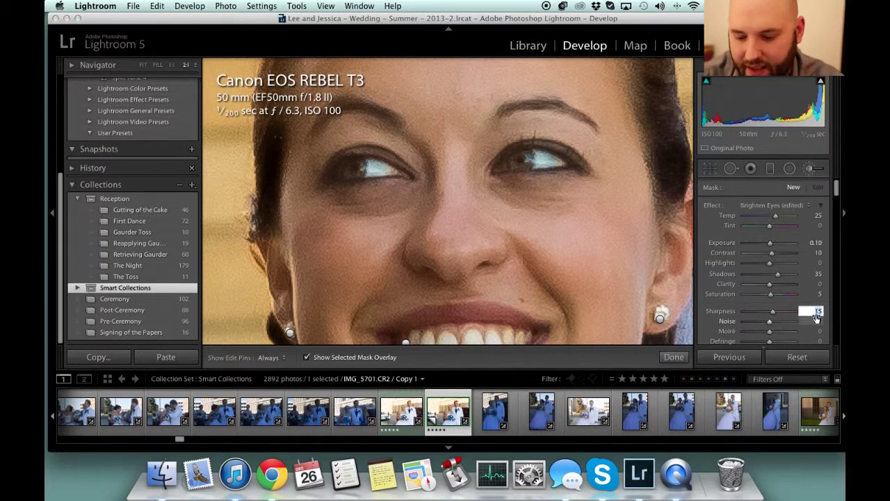
key(Return)
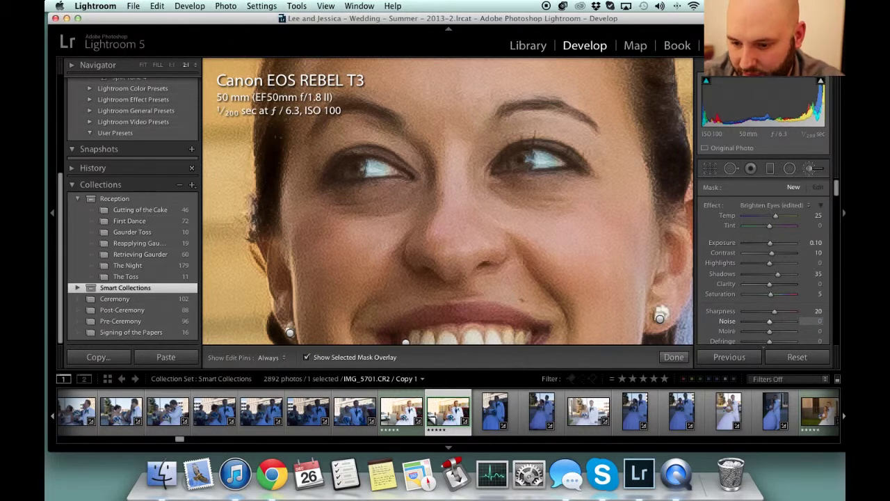
Set the eye brush's shadows to -4 and its highlights to 15.
drag(777, 275, 767, 277)
click(817, 274)
text(-4)
key(Return)
click(816, 264)
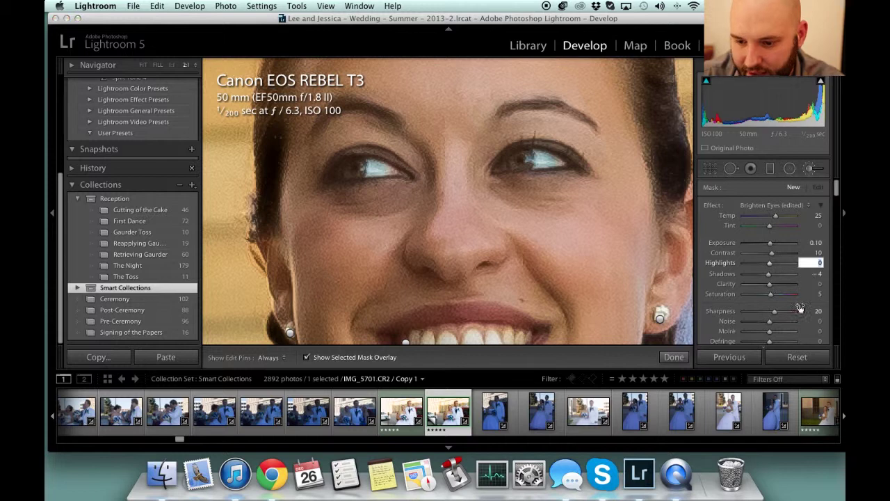
key(Return)
Set the eye brush's contrast to 15 and its saturation to 10.
click(815, 252)
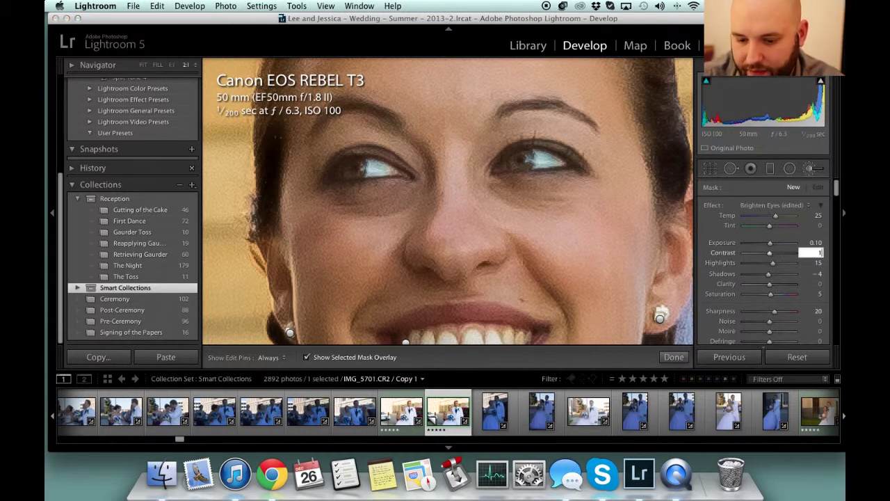
text(15)
key(Return)
scroll(779, 299, down, 2)
scroll(779, 299, up, 2)
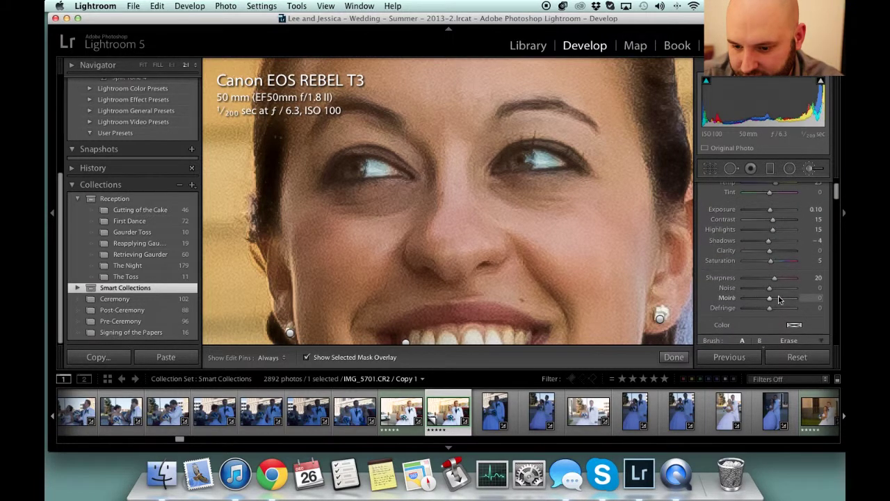
click(813, 286)
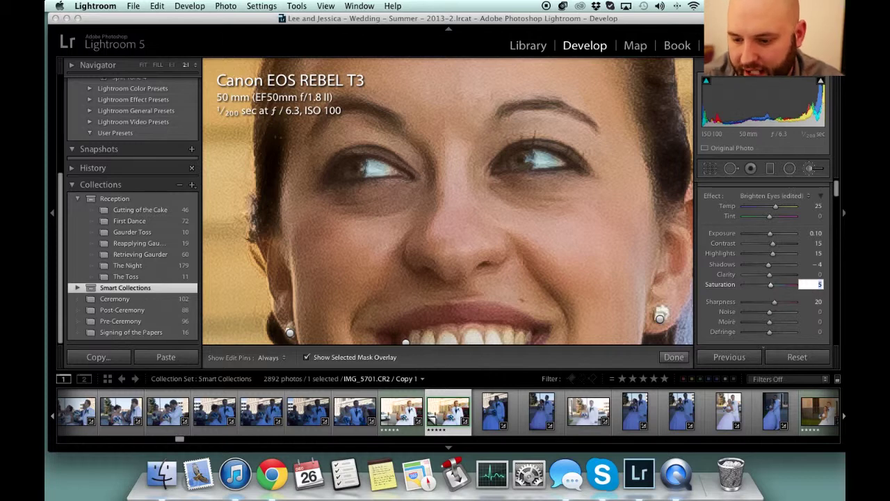
text(10)
key(Return)
Paint the customized brush over the irises and whites of both of the bride's eyes and finish the brush edit.
key(h)
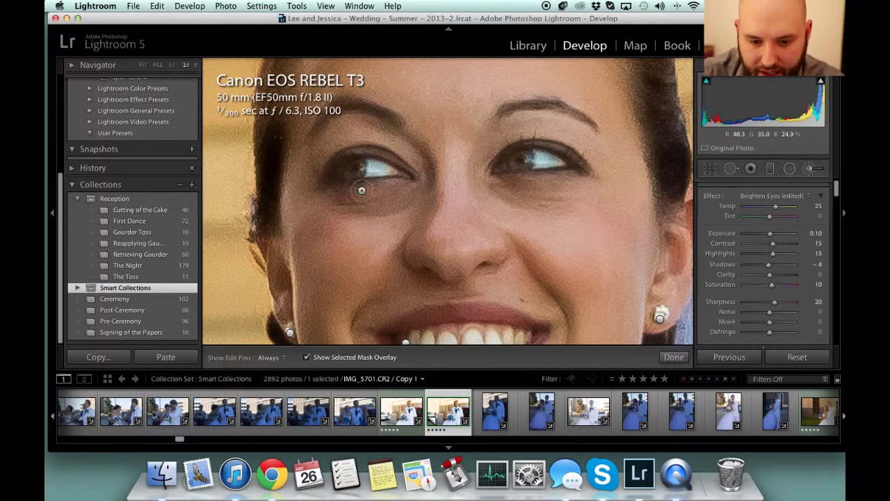
drag(348, 169, 398, 171)
key(h)
drag(517, 160, 541, 163)
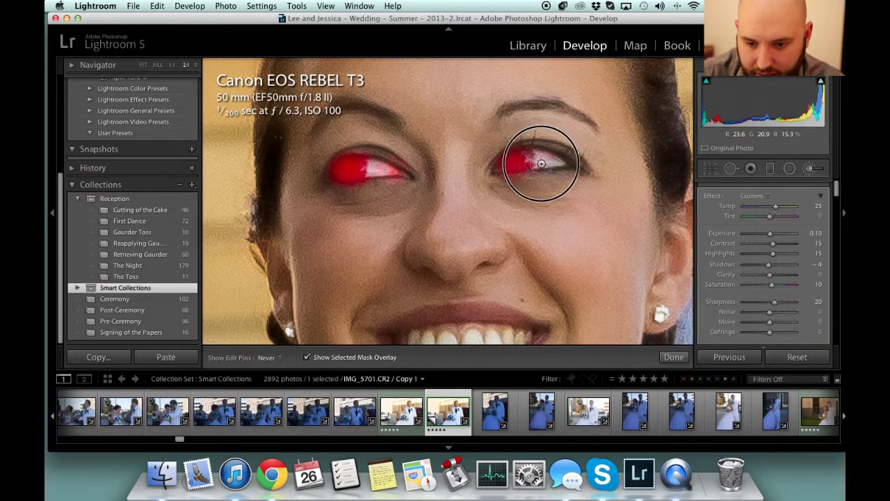
click(673, 357)
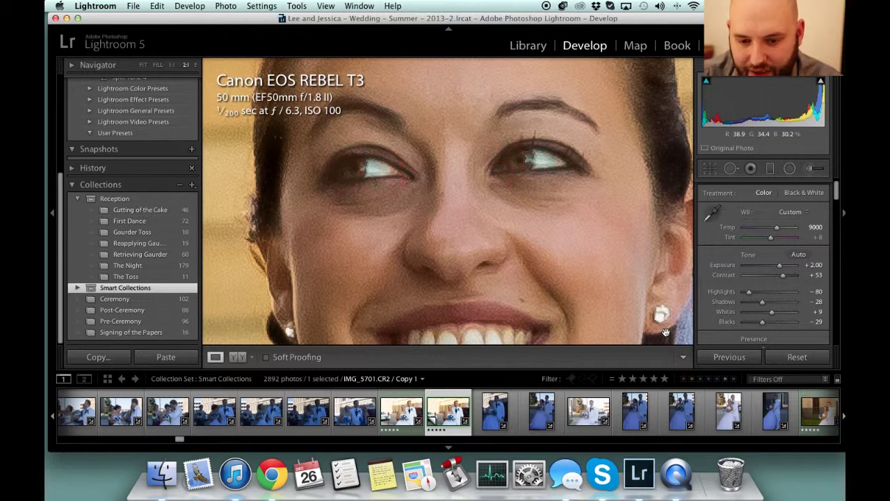
Compare the bride's eyes with and without the last brush stroke by undoing and redoing it, and leave it undone.
key(super+z)
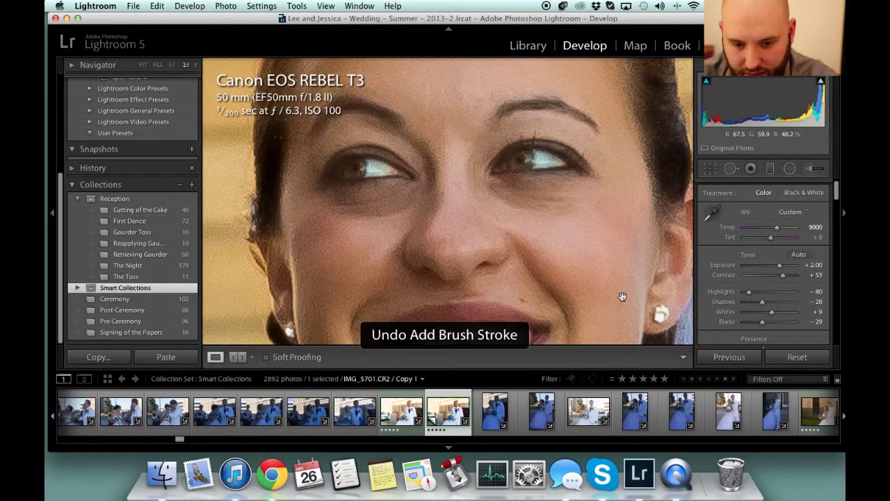
key(super+shift+z)
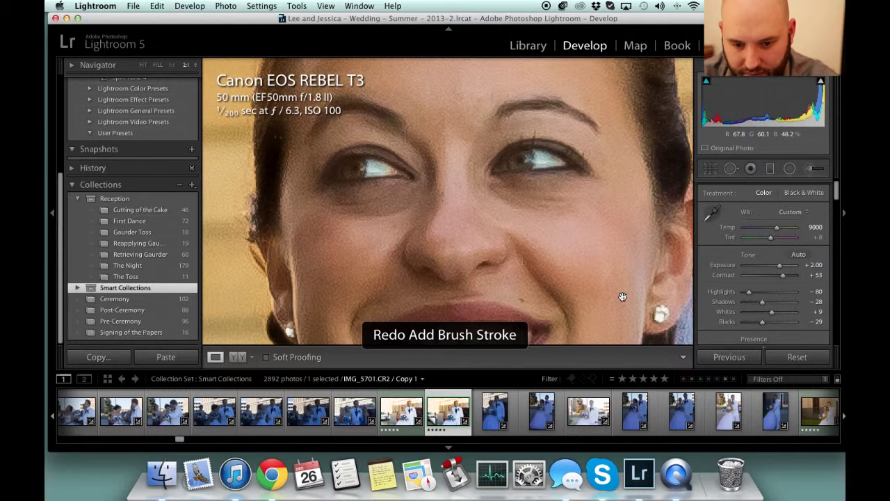
key(super+z)
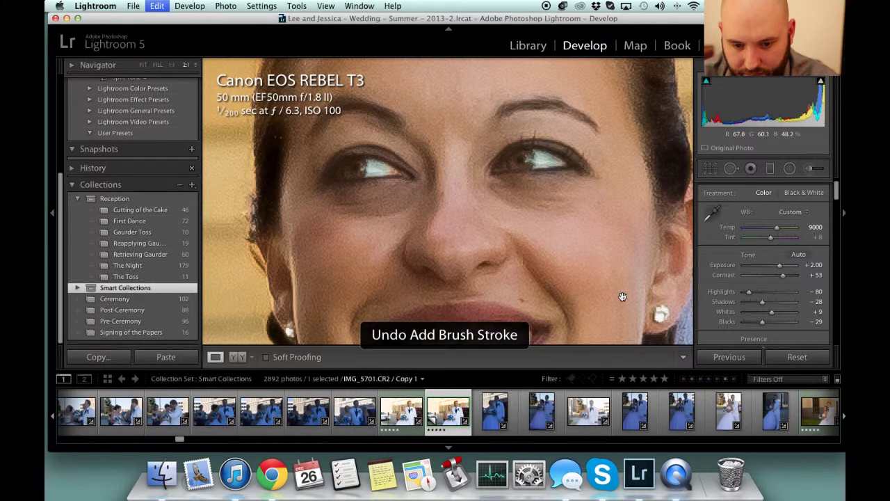
key(super+shift+z)
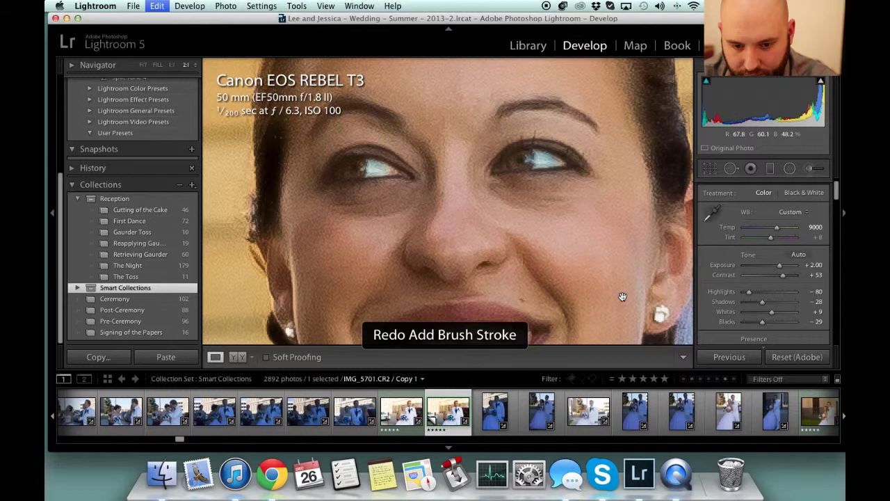
key(super+z)
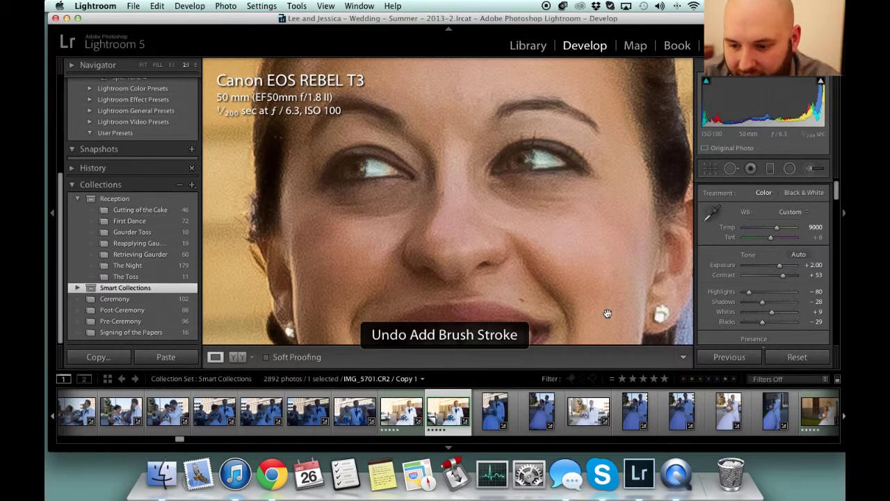
Reopen the eye brush adjustment and repaint its mask over the bride's eye nearer the groom.
click(810, 168)
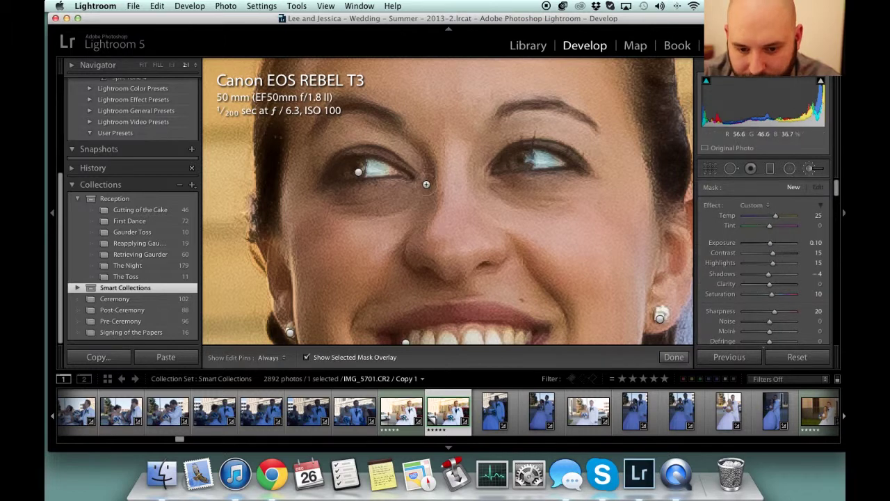
click(359, 173)
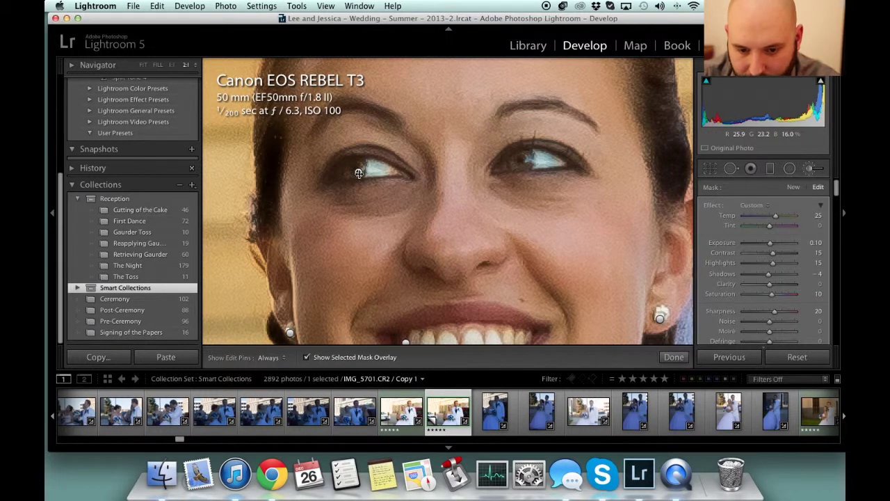
key(h)
mouse_move(540, 157)
mouse_down()
mouse_move(527, 151)
mouse_move(550, 155)
mouse_move(513, 169)
mouse_move(553, 155)
mouse_move(536, 155)
mouse_up()
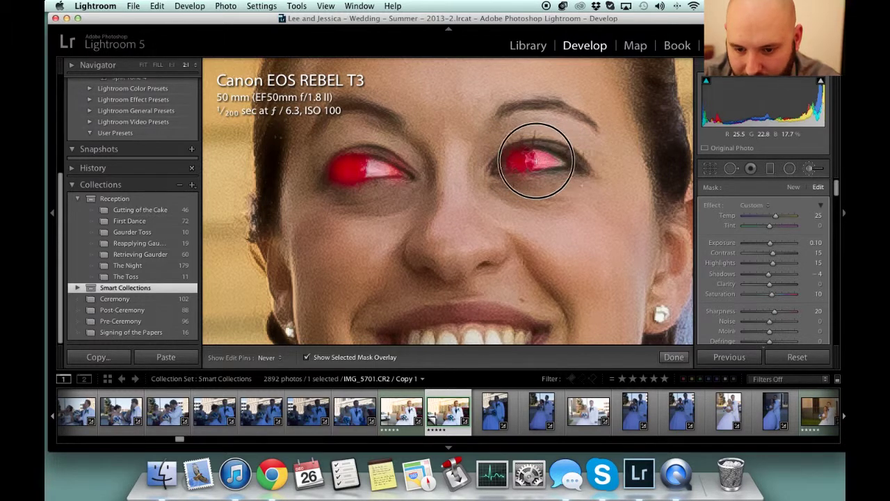
key(h)
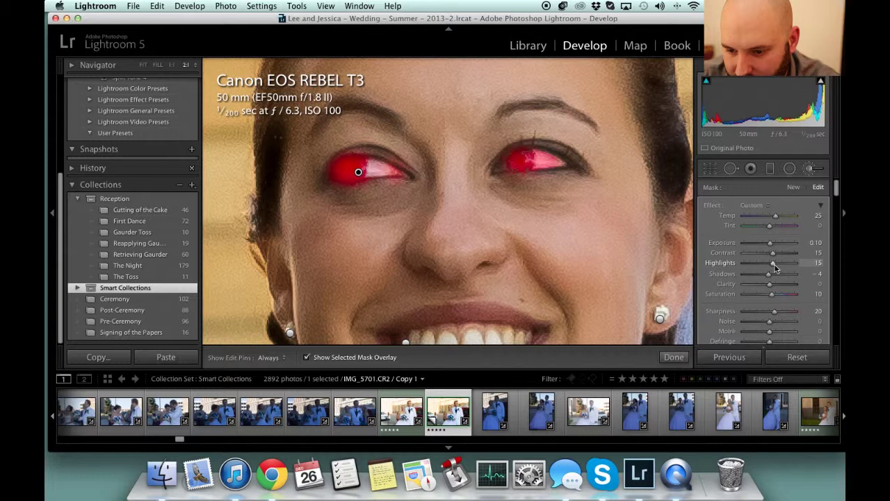
Set the eye adjustment's highlights to 20 and its exposure to 0.12.
drag(773, 263, 776, 263)
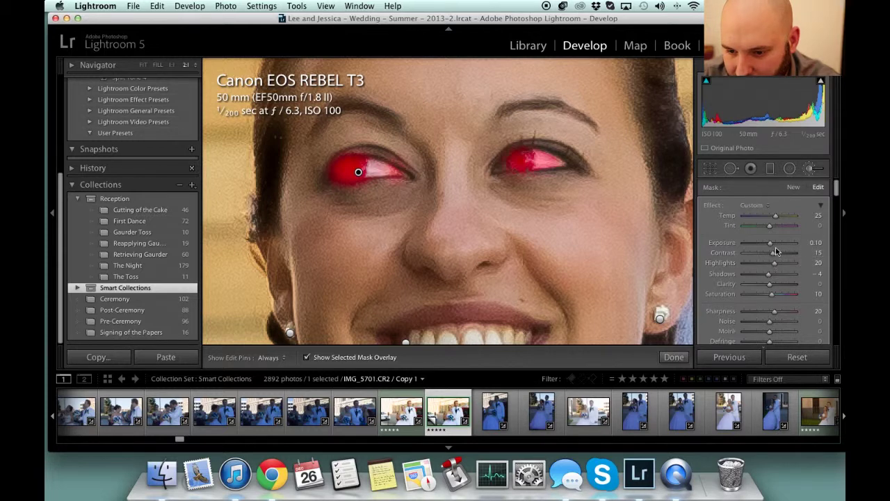
click(816, 243)
key(Return)
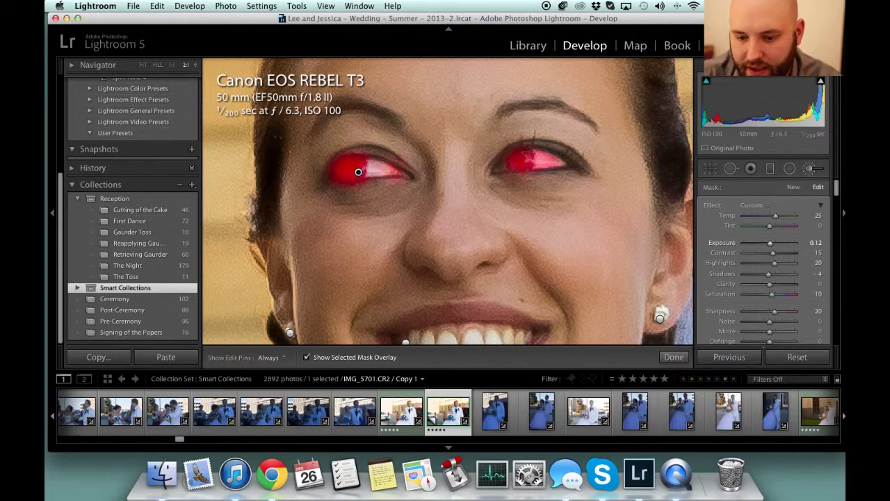
Finish the current eye edit, start a new Iris Enhance brush adjustment and paint it over the bride's iris nearer the groom.
click(672, 358)
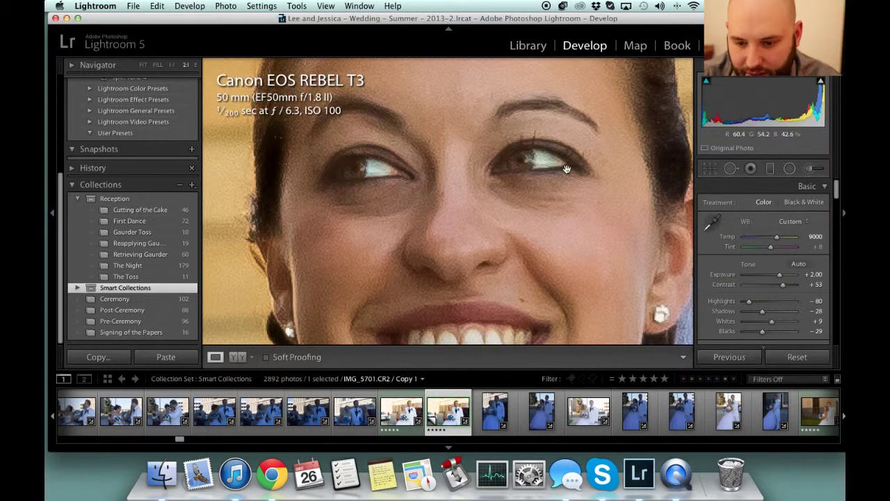
click(810, 168)
click(768, 205)
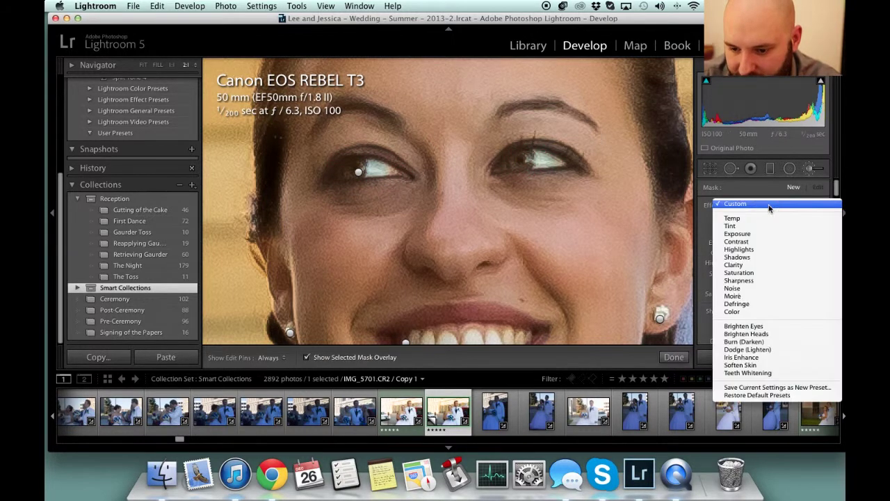
click(720, 356)
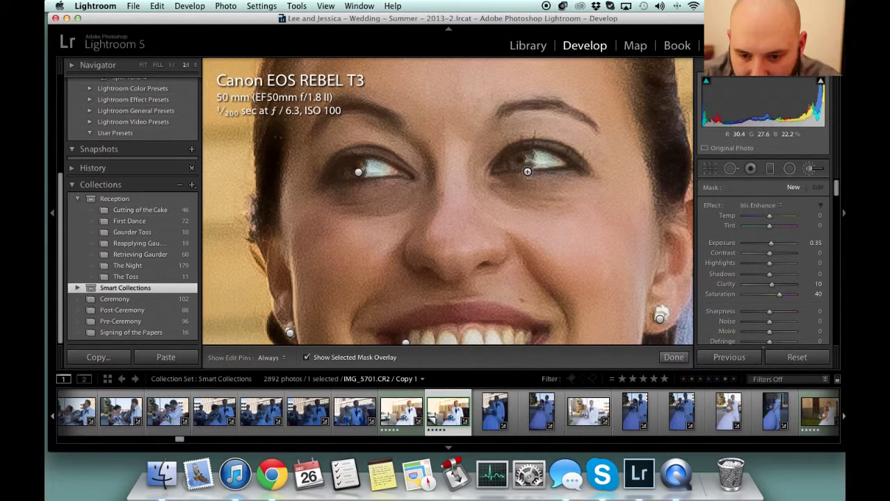
key(h)
drag(529, 162, 513, 166)
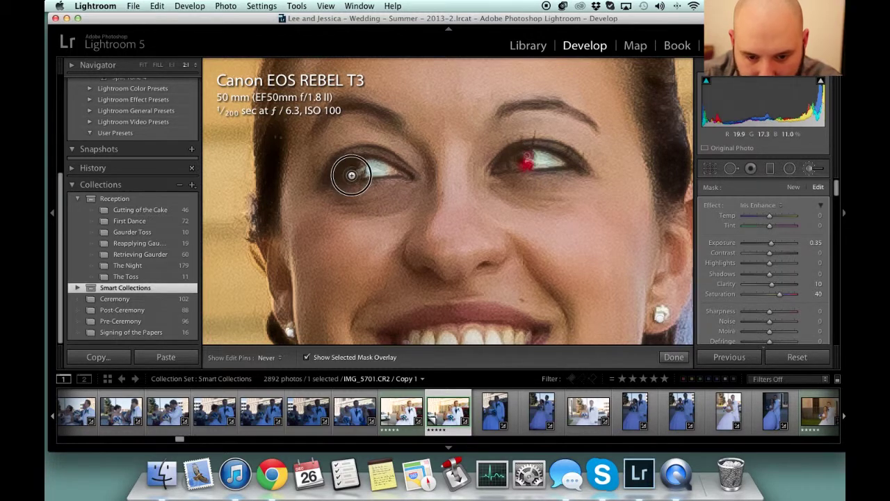
Extend the iris enhancement to the bride's other iris, touch up the iris nearer the groom and finish the brush edit.
key(h)
click(358, 172)
click(515, 156)
drag(521, 162, 521, 159)
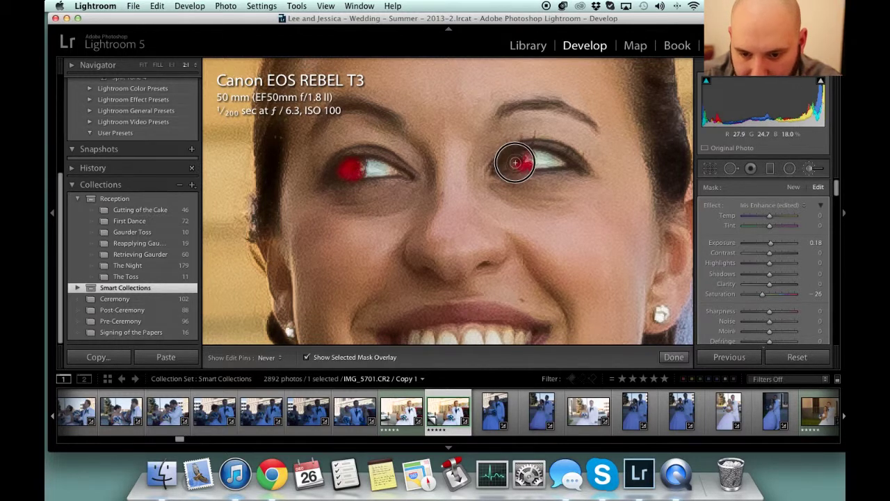
click(674, 357)
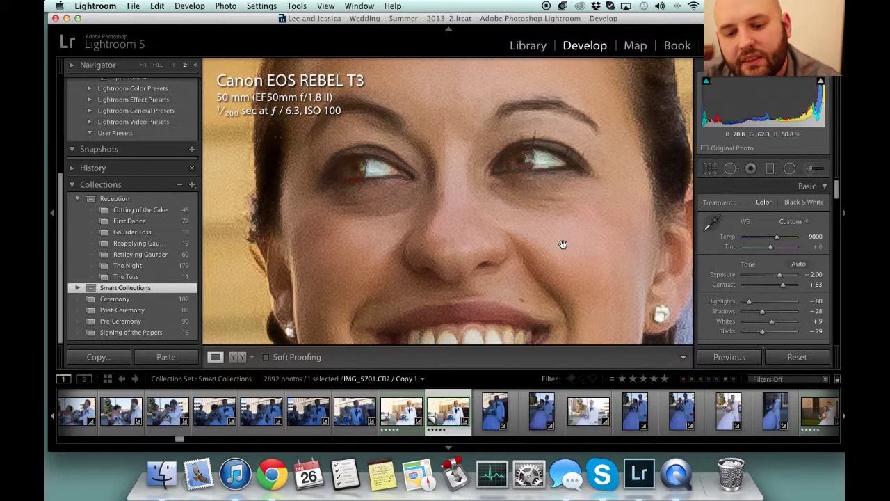
Examine the bride's retouched eyes and face in the full picture and close up.
click(324, 199)
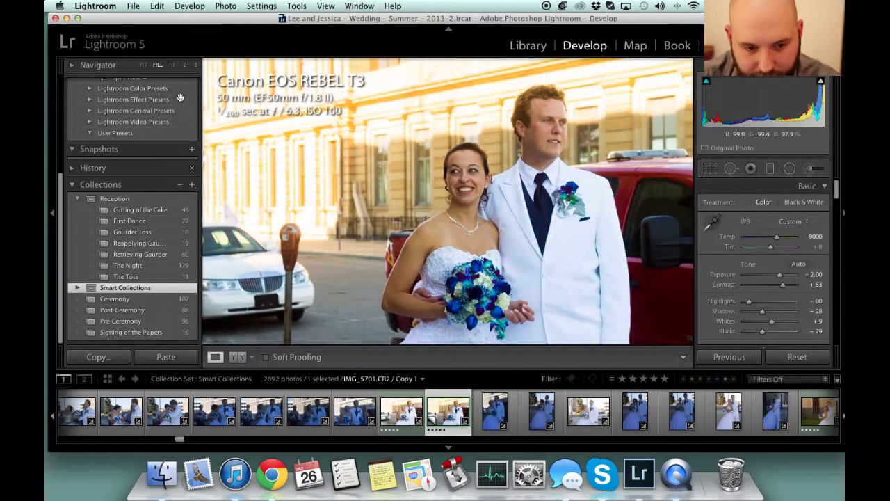
click(391, 138)
drag(617, 278, 407, 225)
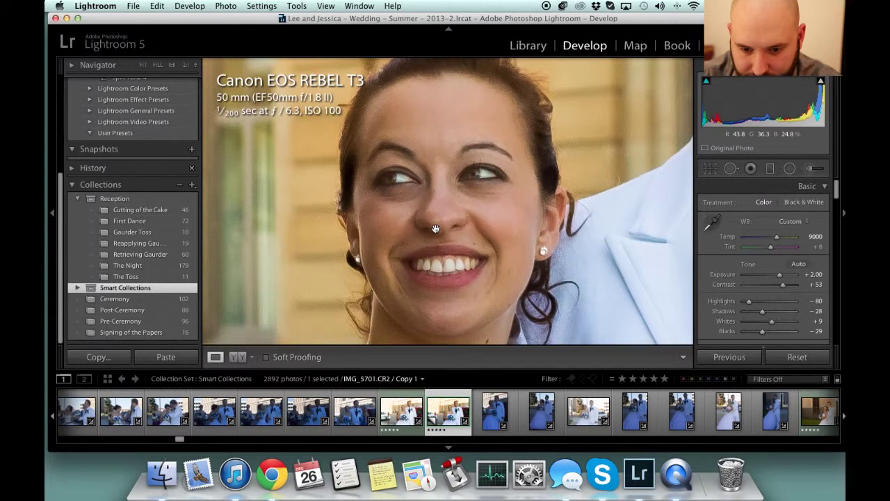
scroll(435, 228, up, 2)
scroll(583, 188, down, 1)
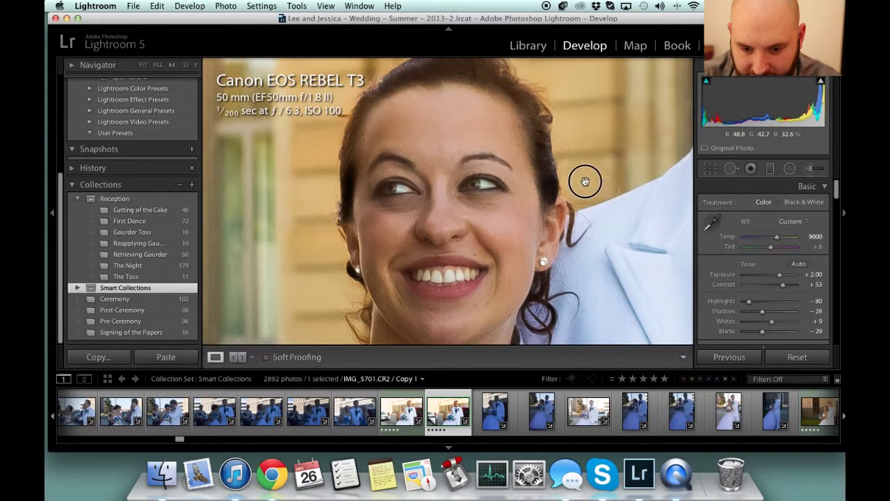
scroll(448, 201, right, 5)
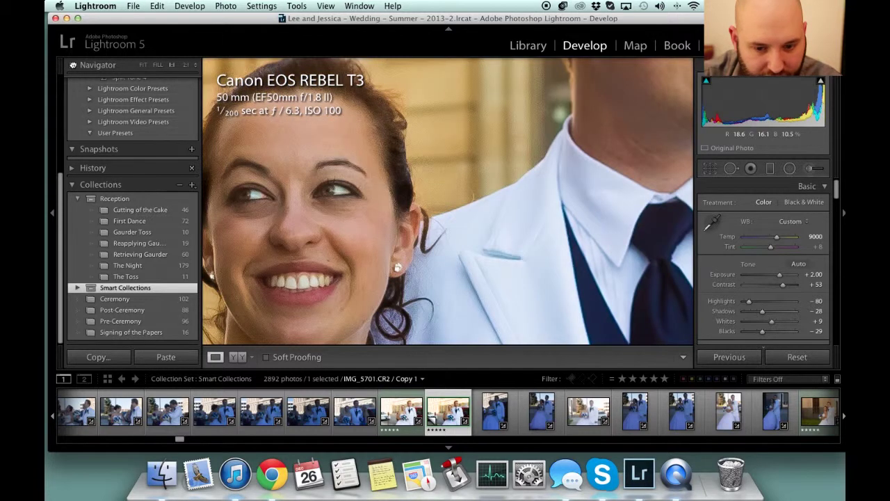
scroll(448, 201, right, 1)
click(72, 64)
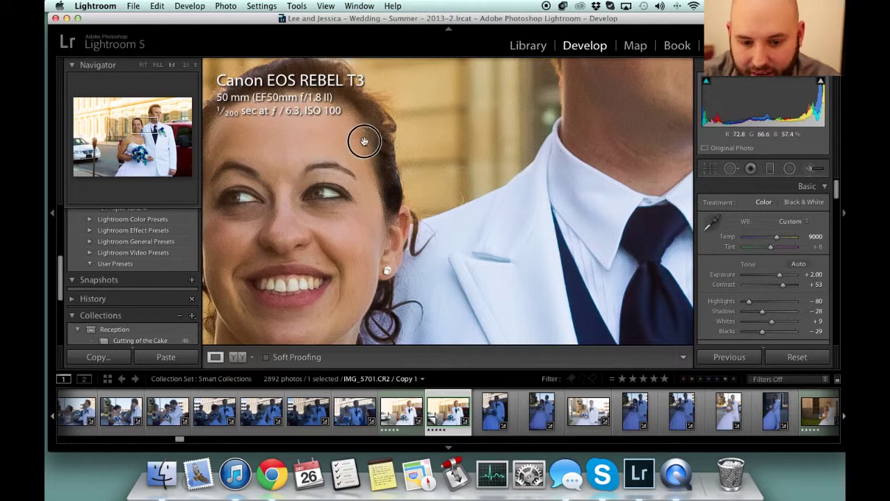
scroll(369, 154, left, 5)
scroll(369, 153, down, 2)
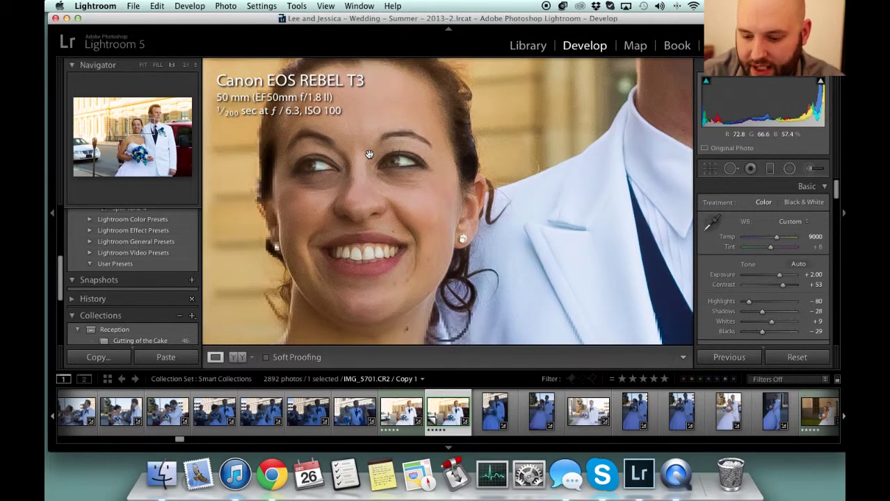
Heal the skin beneath both of the bride's eyes with the spot removal brush, sampling her forehead for the area nearer the groom.
click(571, 239)
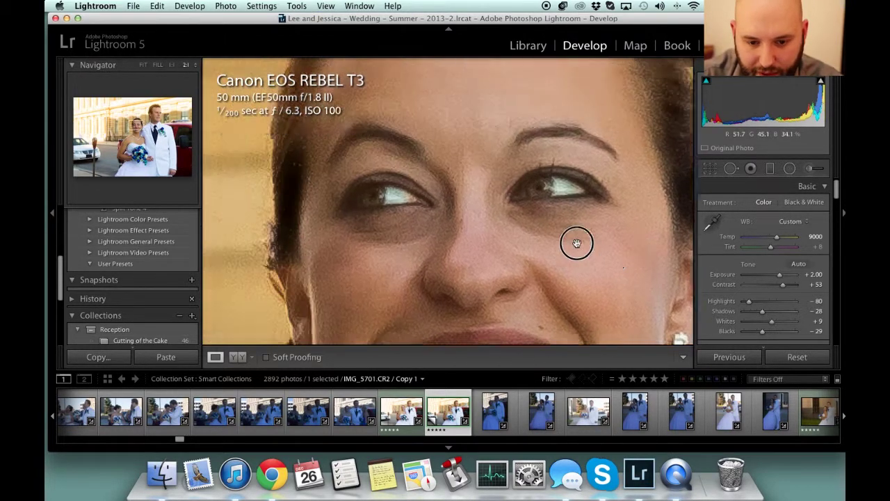
drag(519, 213, 517, 209)
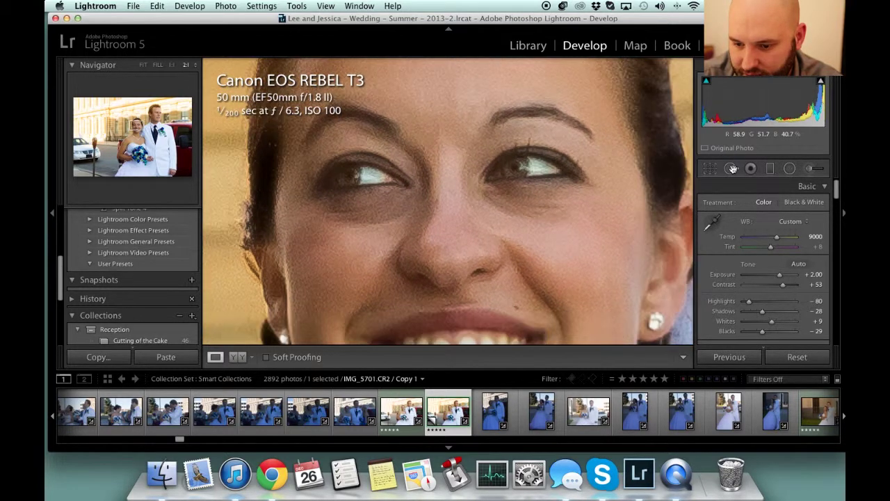
click(733, 169)
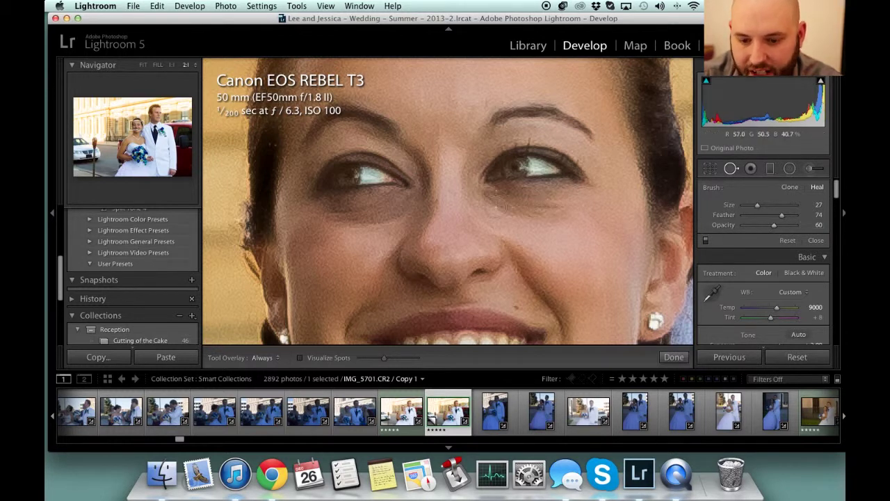
drag(487, 204, 581, 211)
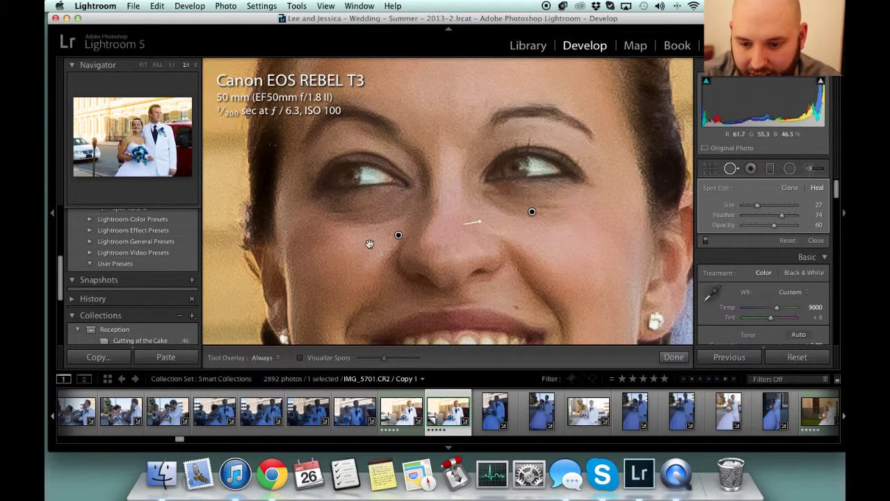
mouse_move(374, 242)
mouse_down()
mouse_move(485, 255)
mouse_move(417, 84)
mouse_move(441, 84)
mouse_up()
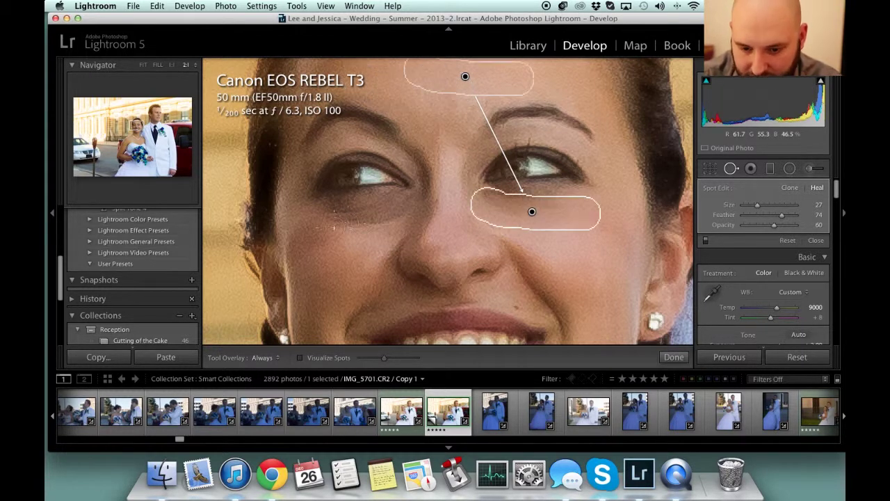
drag(396, 212, 327, 217)
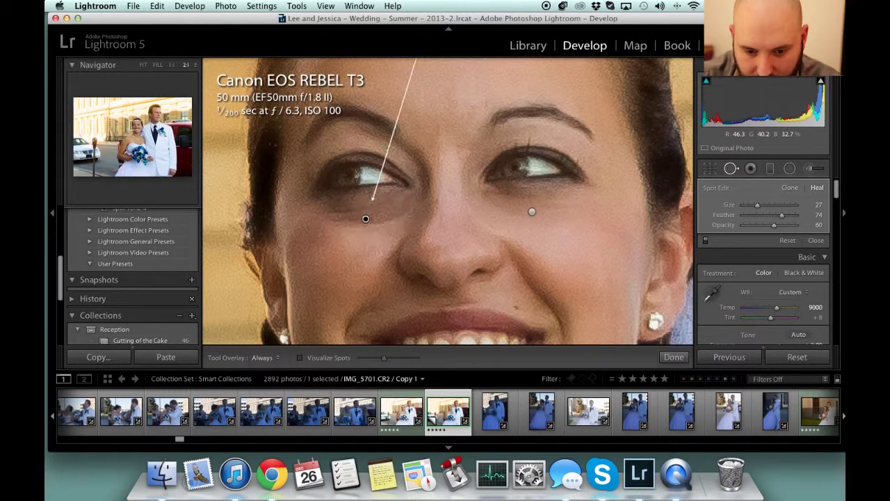
click(681, 362)
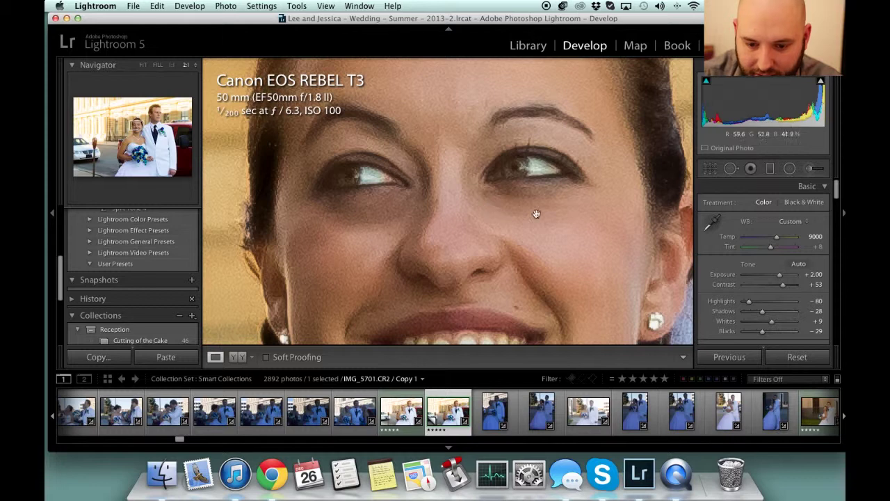
Check the retouched portrait at fill, 2:1 and 1:3 magnification, and compare it with the unedited photo by resetting all settings and undoing the reset.
click(457, 200)
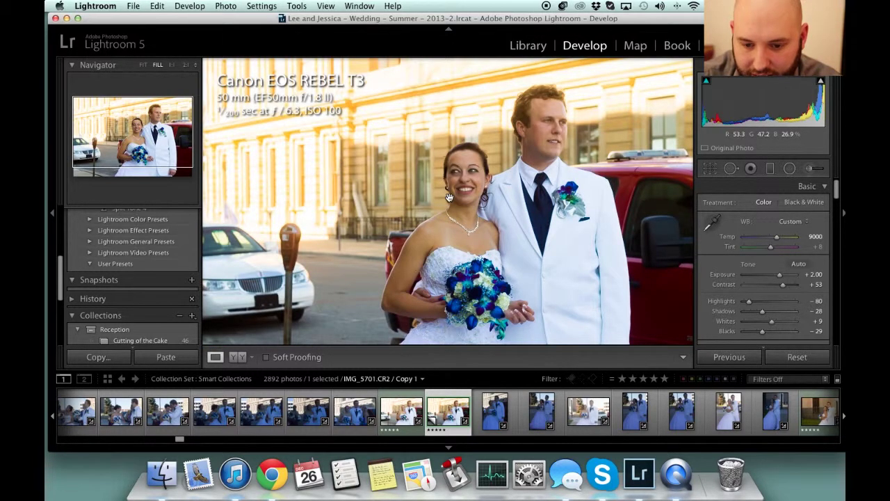
click(462, 175)
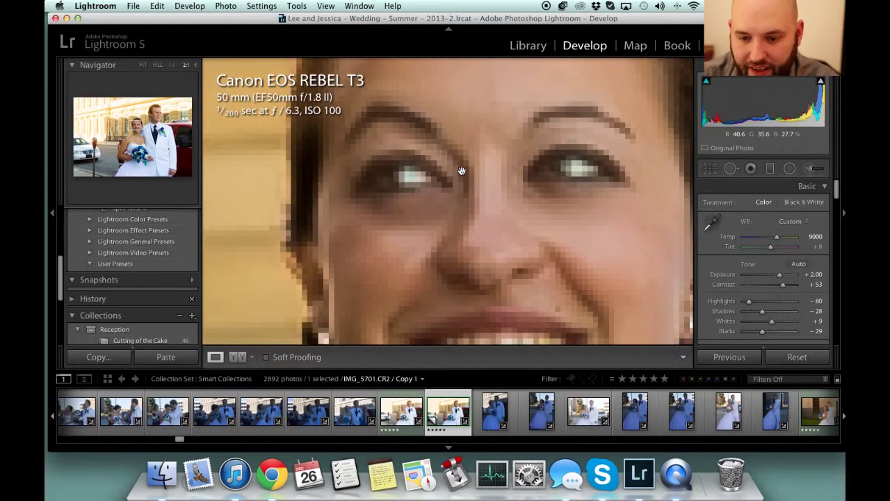
click(462, 170)
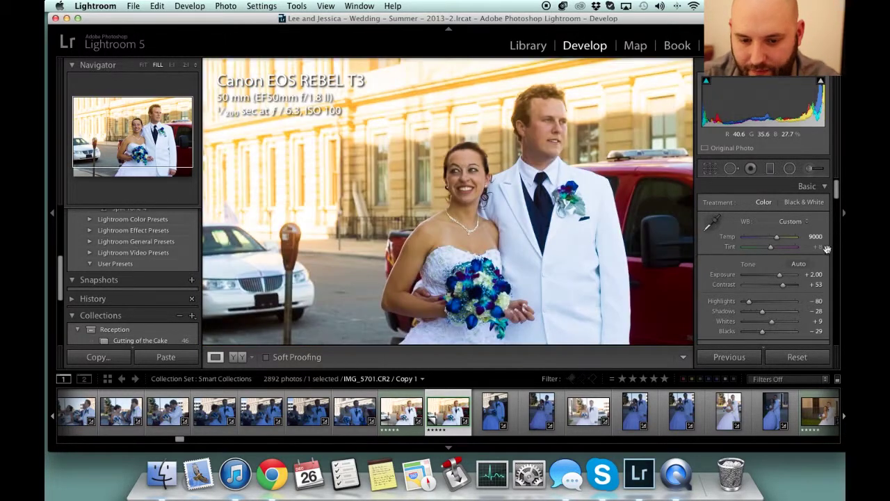
click(186, 65)
click(195, 67)
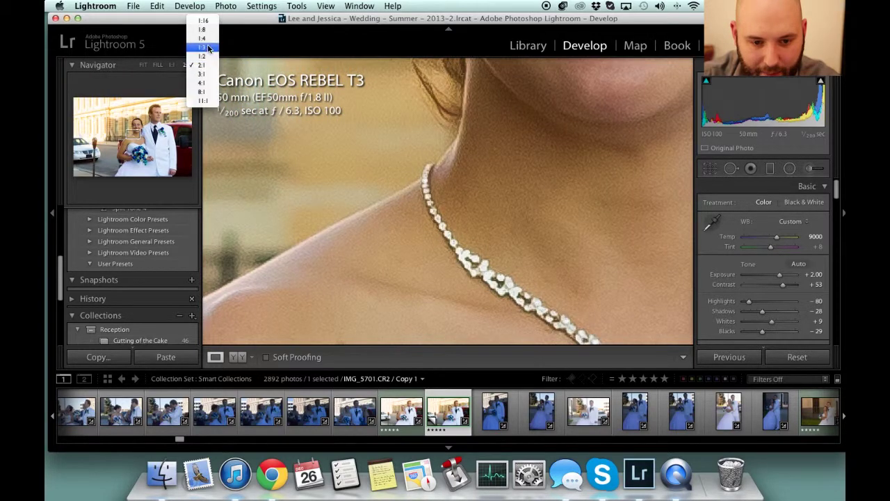
click(208, 47)
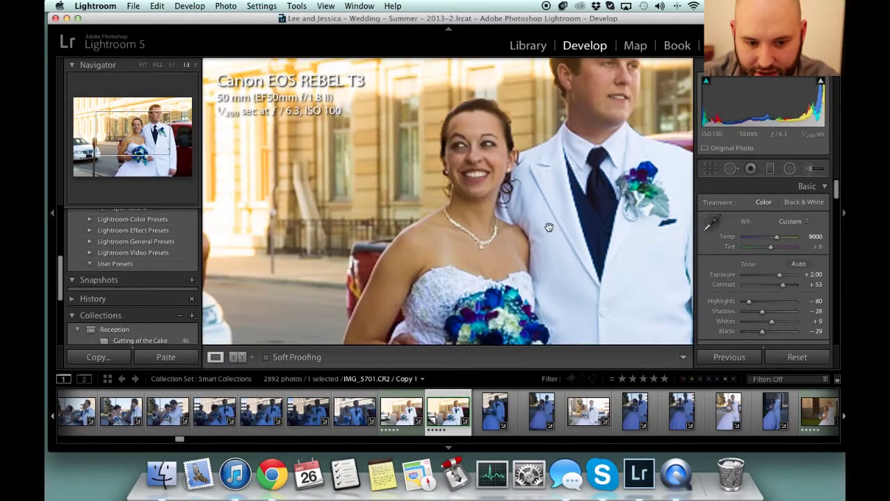
drag(533, 200, 515, 223)
click(515, 222)
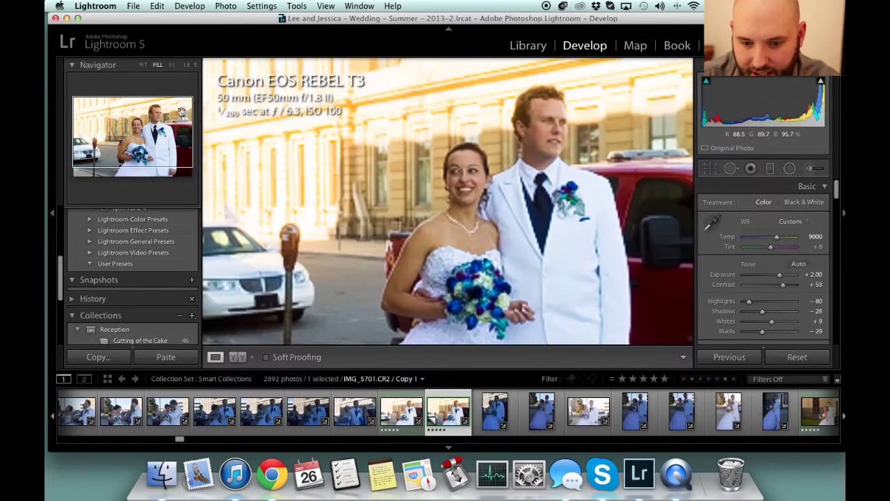
click(797, 358)
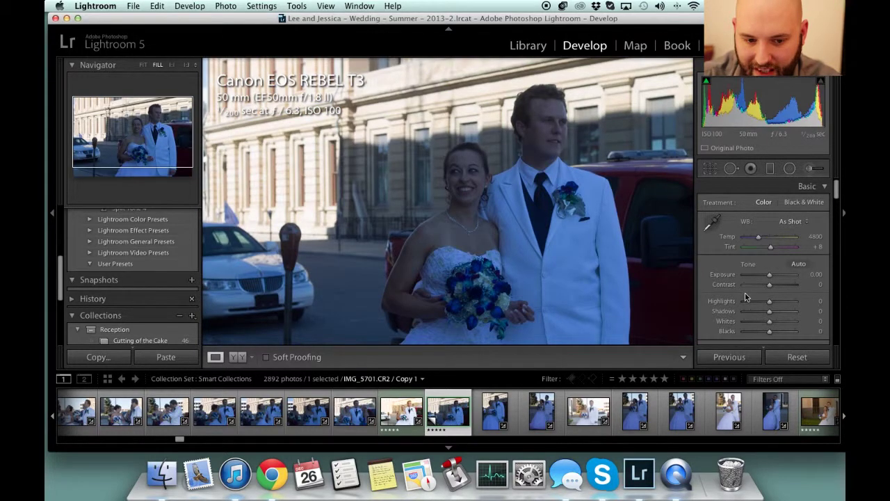
key(super+z)
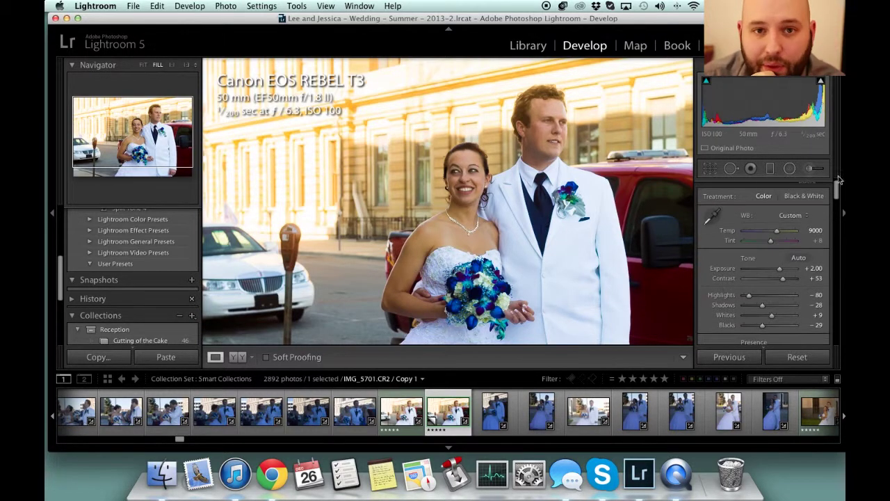
Start a new Clarity brush adjustment with clarity 31 and paint it over the bride's bouquet.
key(k)
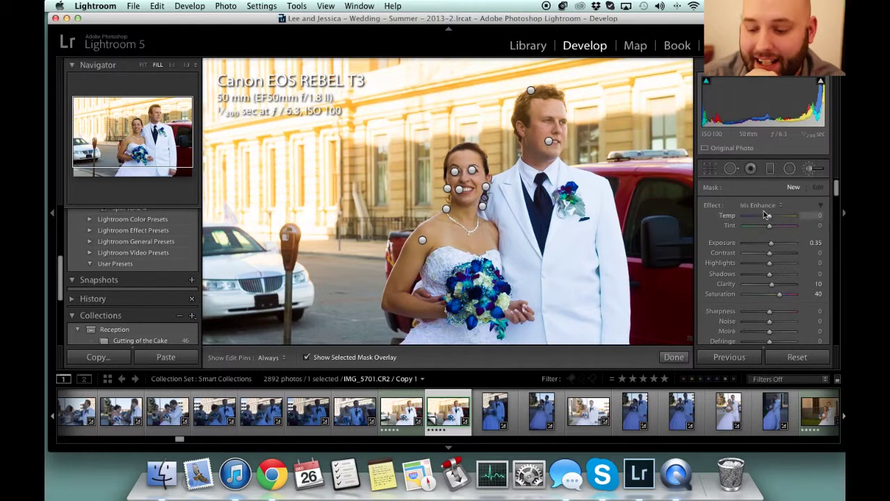
click(761, 205)
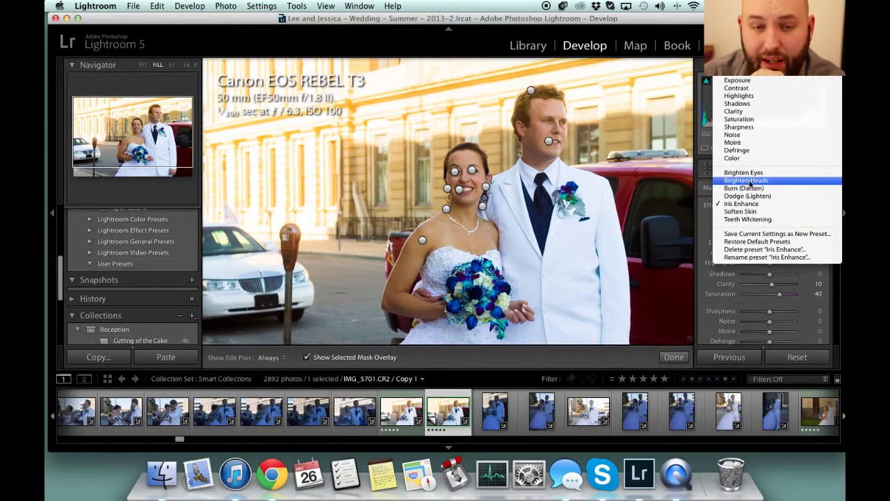
click(775, 112)
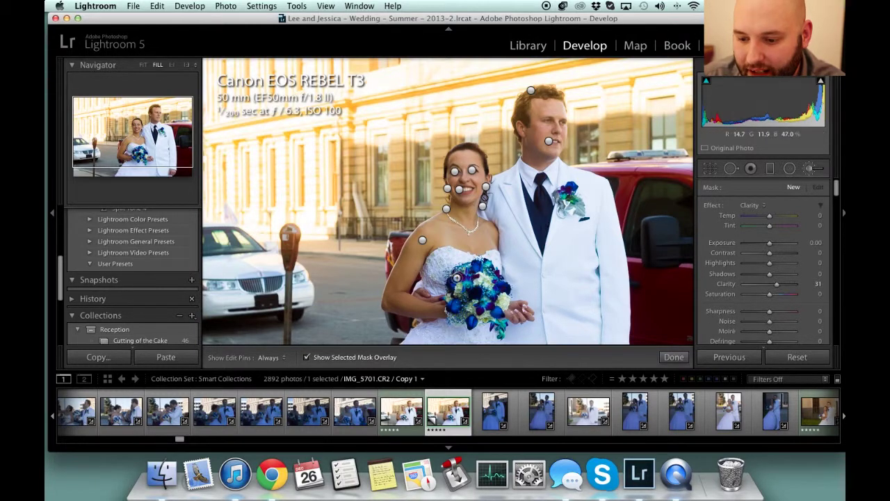
key(h)
mouse_move(459, 301)
mouse_down()
mouse_move(472, 280)
mouse_move(462, 283)
mouse_move(492, 280)
mouse_move(480, 310)
mouse_move(503, 305)
mouse_move(489, 326)
mouse_move(500, 329)
mouse_move(476, 294)
mouse_move(448, 291)
mouse_move(462, 282)
mouse_move(464, 263)
mouse_move(500, 329)
mouse_up()
key(h)
Set the bouquet adjustment's saturation to 11 and its sharpness to 25, and finish the brush edit.
scroll(773, 278, down, 1)
drag(779, 288, 771, 285)
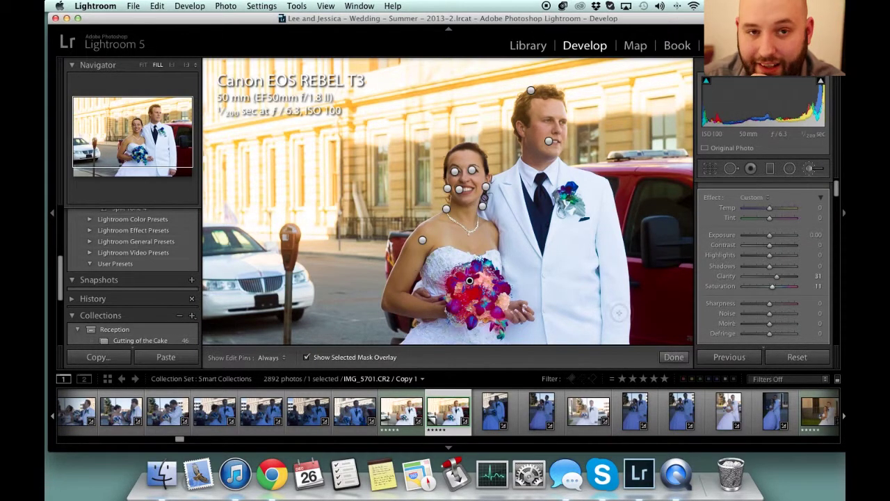
scroll(701, 316, up, 1)
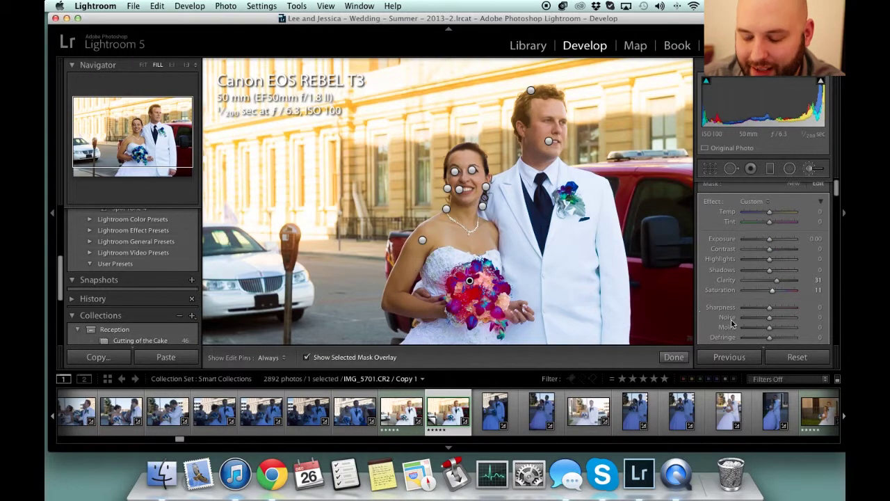
scroll(735, 329, down, 1)
drag(769, 297, 772, 301)
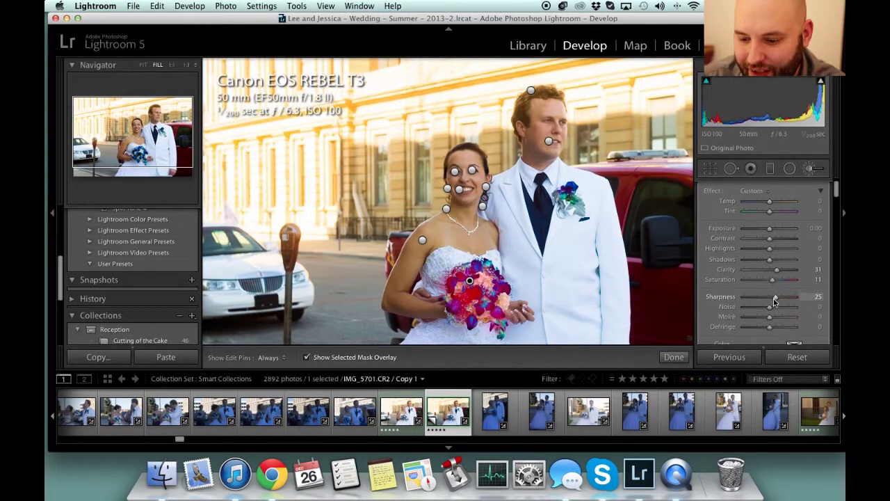
click(674, 357)
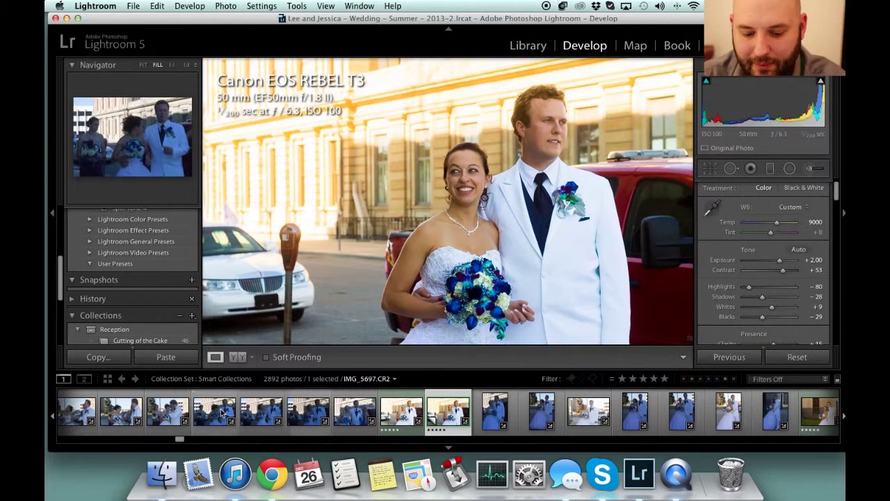
Compare the bouquet with and without the last adjustment by undoing and redoing it.
key(super+z)
key(super+shift+z)
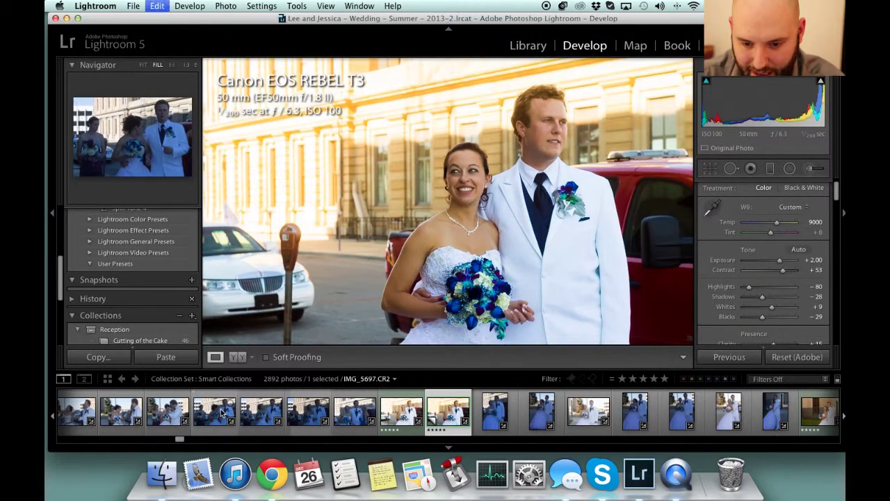
Reopen the bride's bouquet brush adjustment and paint over its flowers again to fill in the mask.
click(810, 168)
click(469, 281)
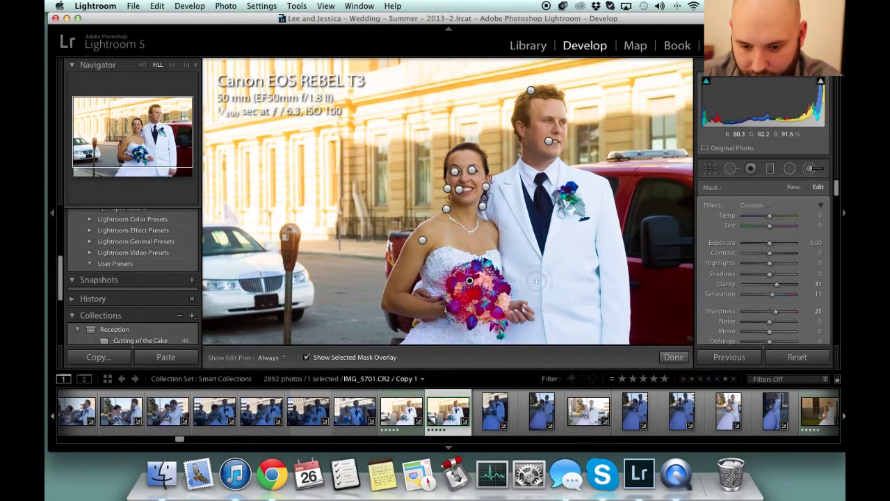
scroll(805, 272, down, 3)
scroll(805, 272, down, 2)
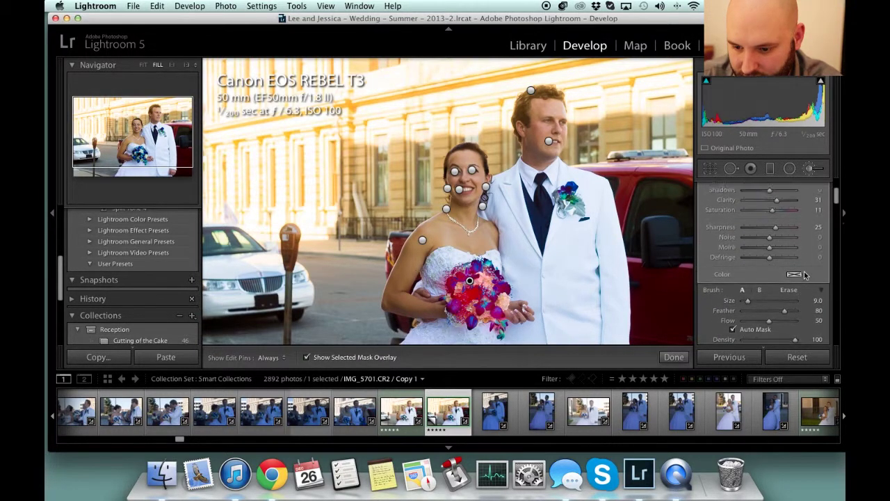
scroll(803, 274, up, 2)
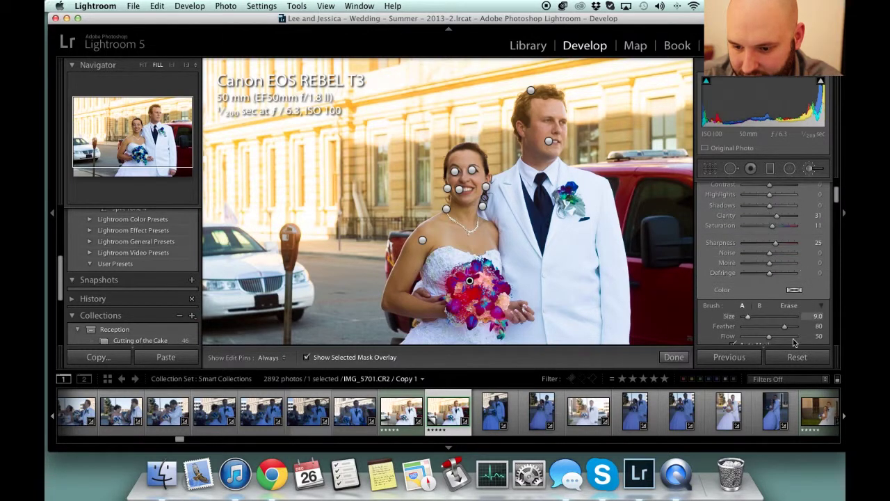
key(h)
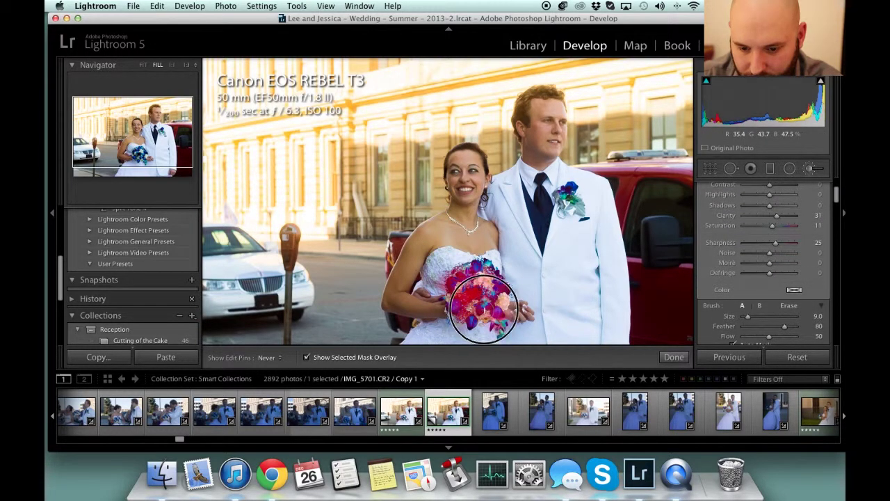
mouse_move(458, 293)
mouse_down()
mouse_move(478, 280)
mouse_move(462, 275)
mouse_move(471, 273)
mouse_move(458, 288)
mouse_move(491, 300)
mouse_up()
key(h)
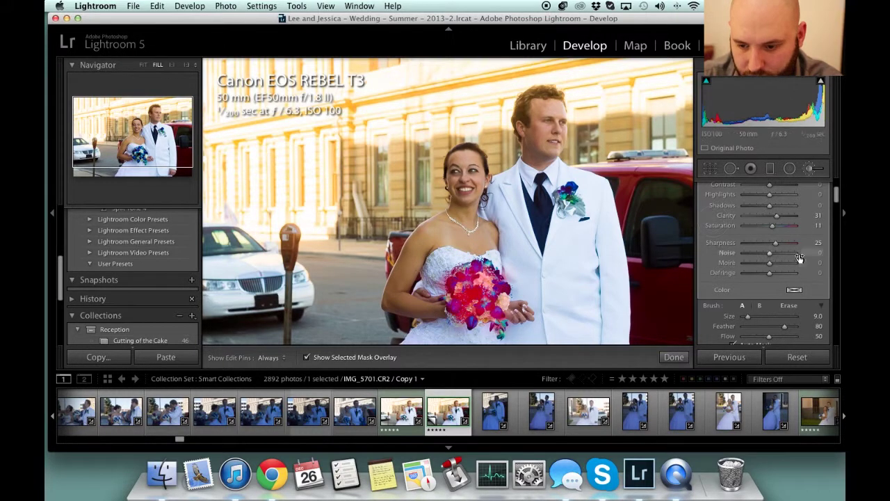
Set the bouquet adjustment's clarity to 44 and its saturation to 19, and finish the brush edit.
scroll(798, 261, up, 3)
drag(772, 259, 783, 253)
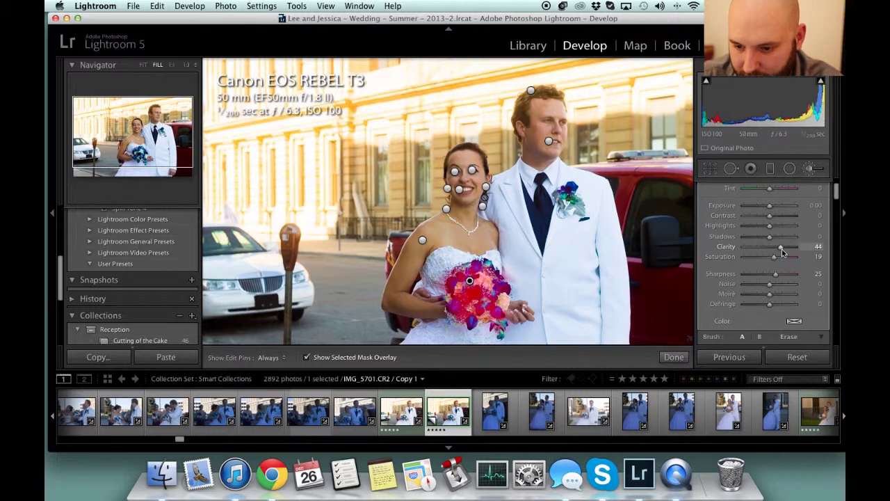
click(673, 357)
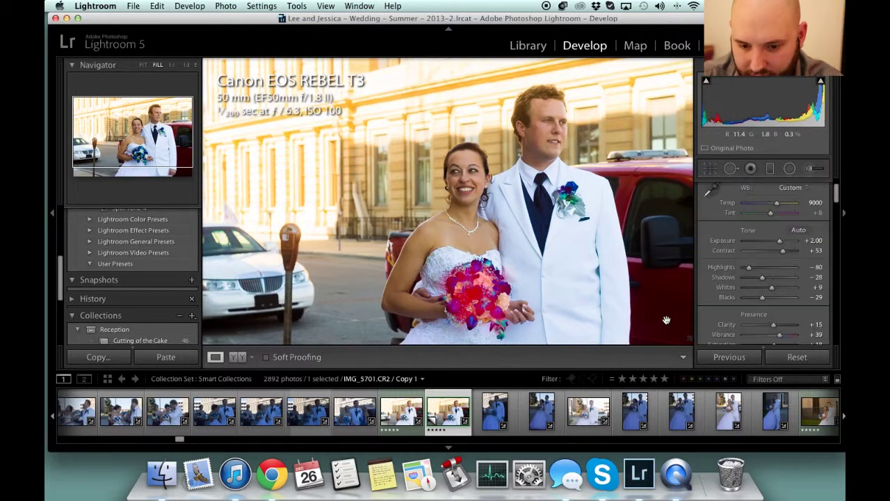
Compare the portrait without the last bouquet change and without any edits, restoring the edited version after each check.
key(super+z)
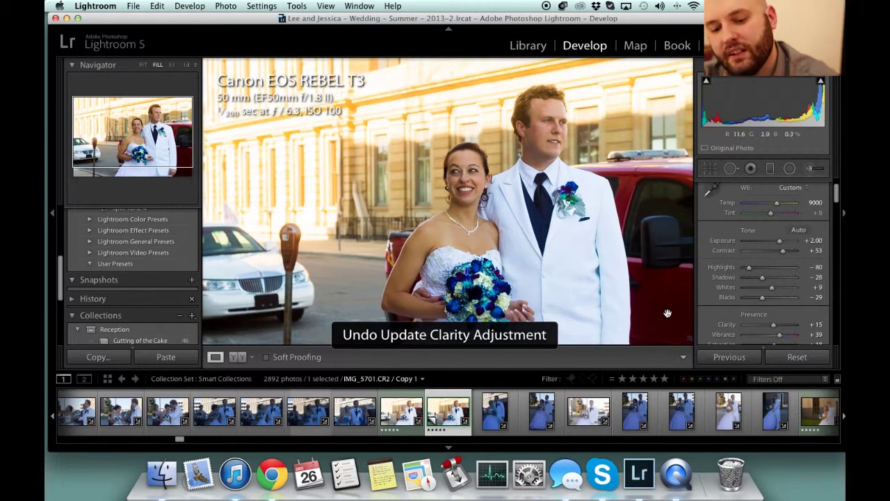
key(super+shift+z)
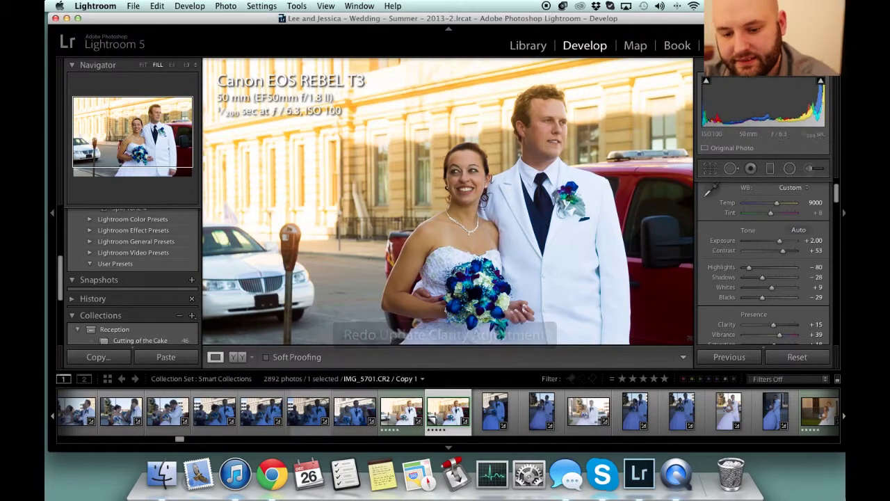
click(798, 357)
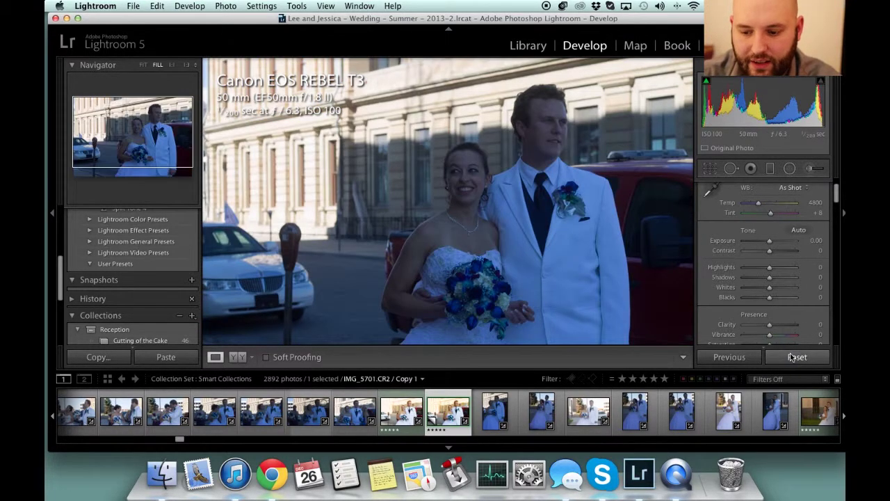
key(super+z)
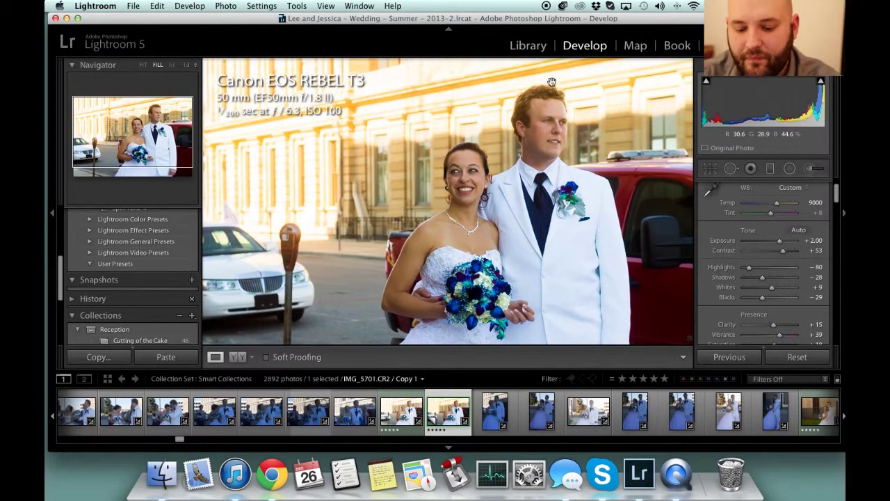
Crop the portrait to a 1 x 1 aspect ratio with the couple nearer the center, and view the whole photo.
key(r)
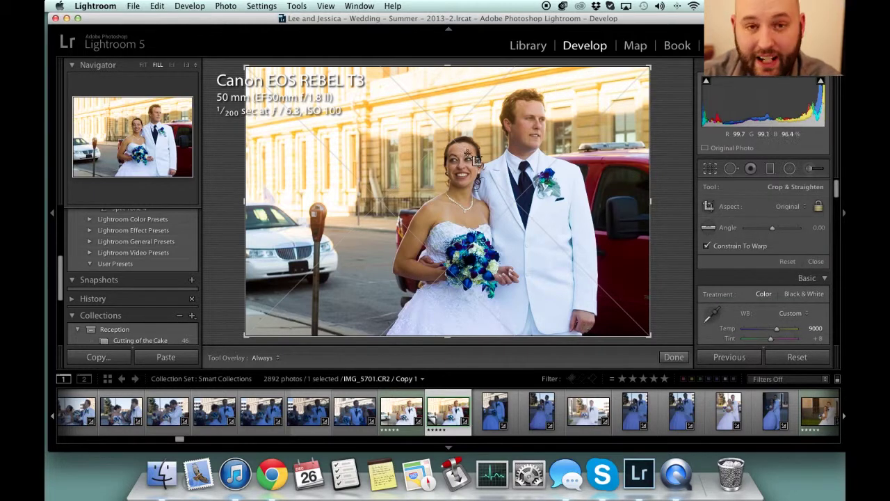
click(802, 209)
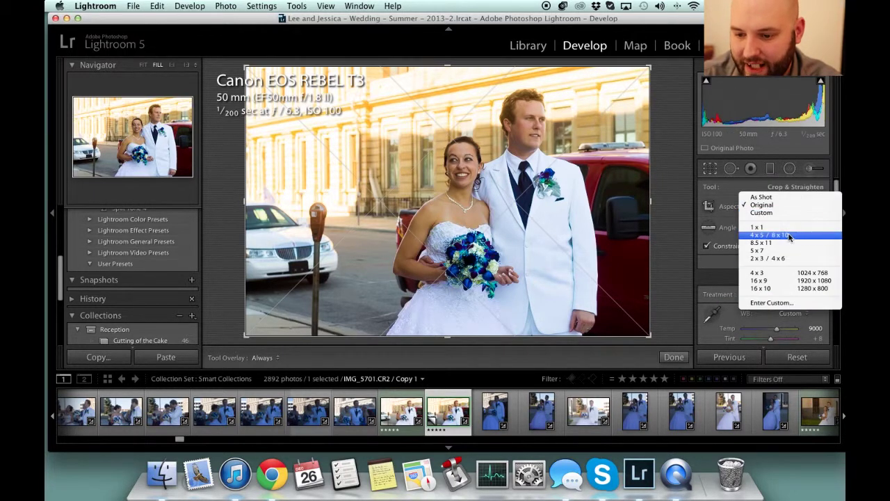
click(791, 229)
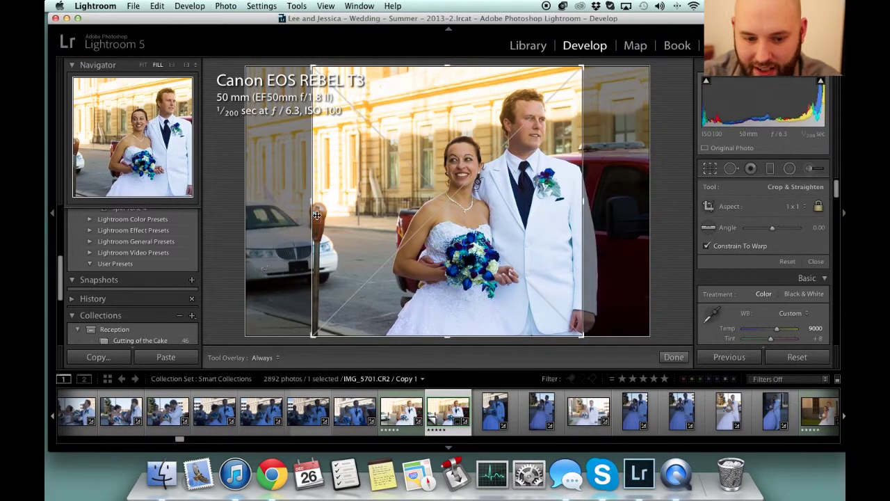
drag(453, 171, 432, 172)
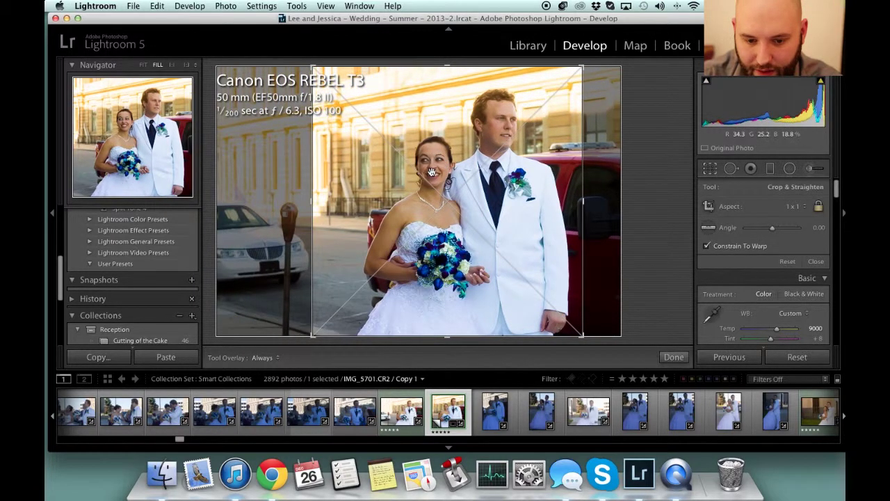
key(Return)
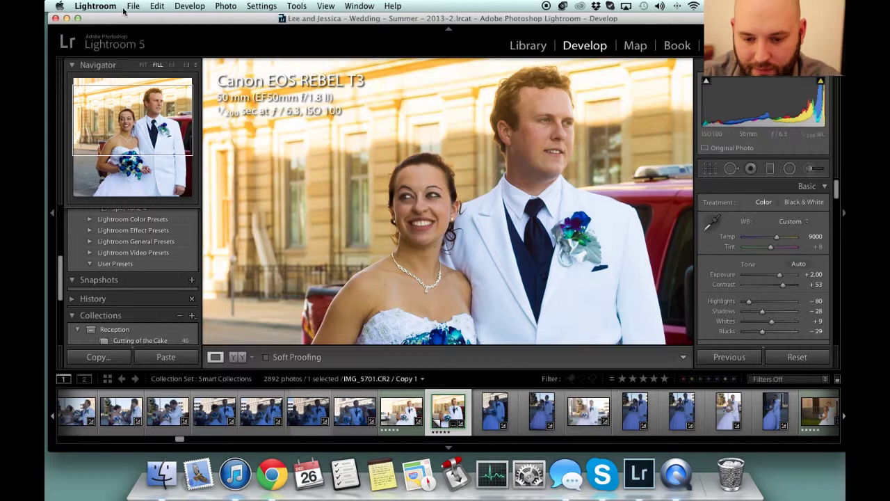
click(143, 65)
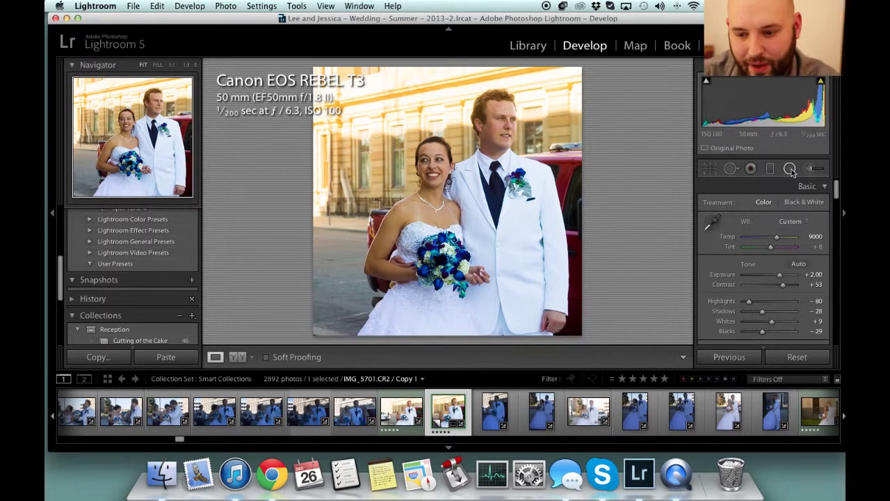
click(770, 171)
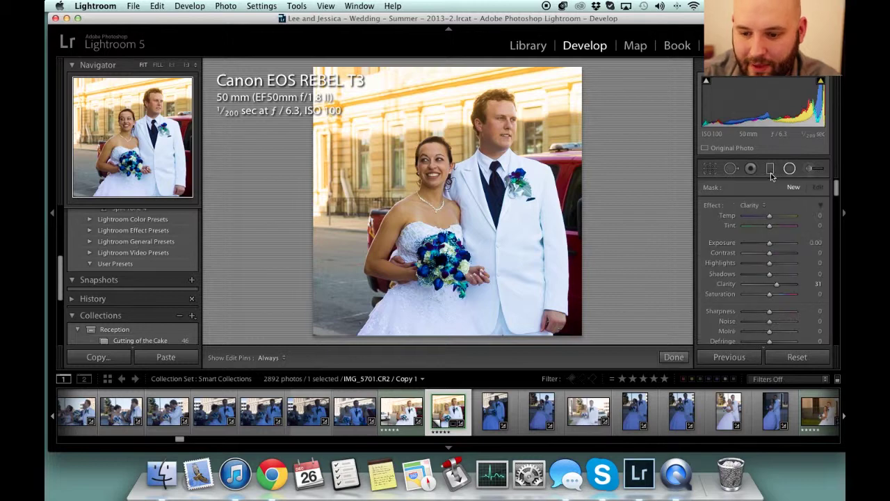
click(731, 169)
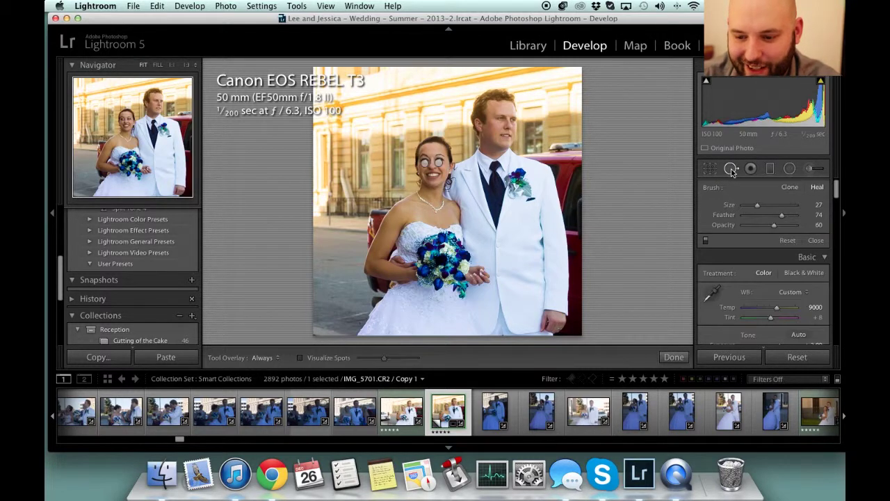
click(670, 358)
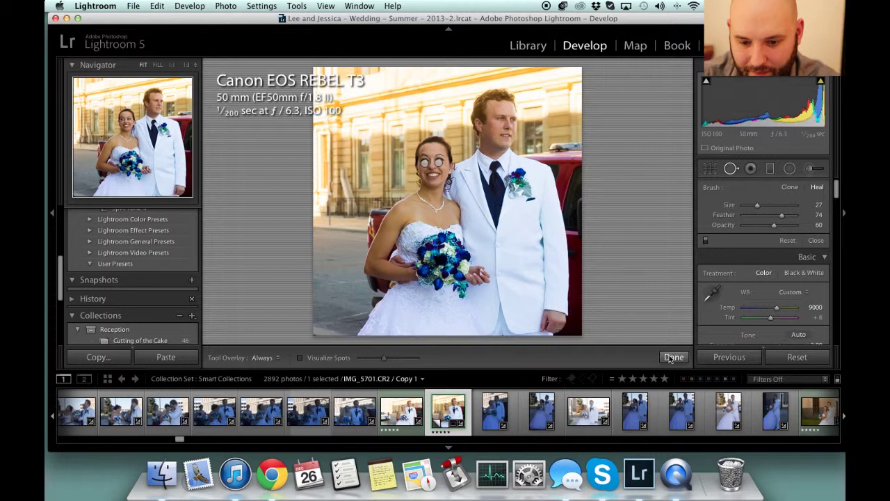